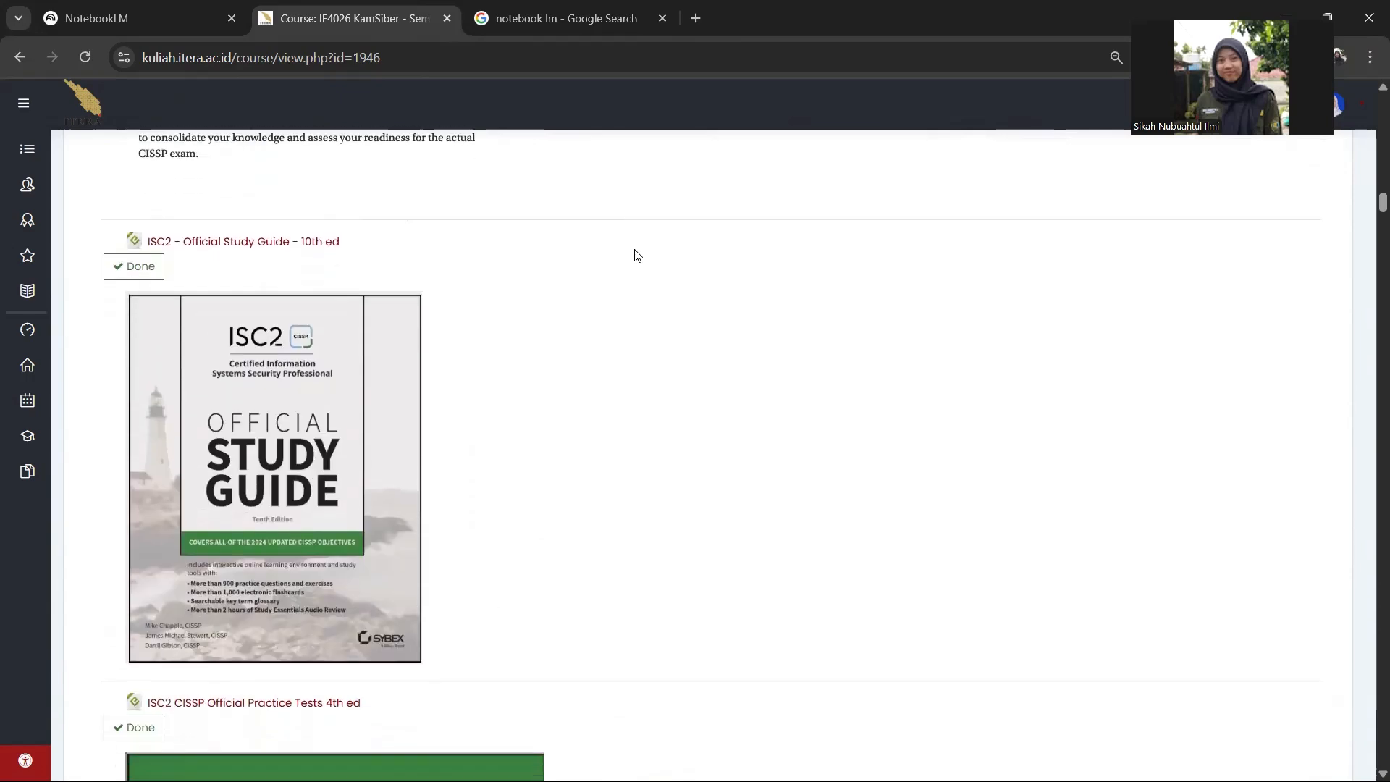
Look through the course page's CISSP reference books, study plan and weekly material up to Mg ke-3
scroll(635, 255, "up", 5)
scroll(400, 198, "up", 1)
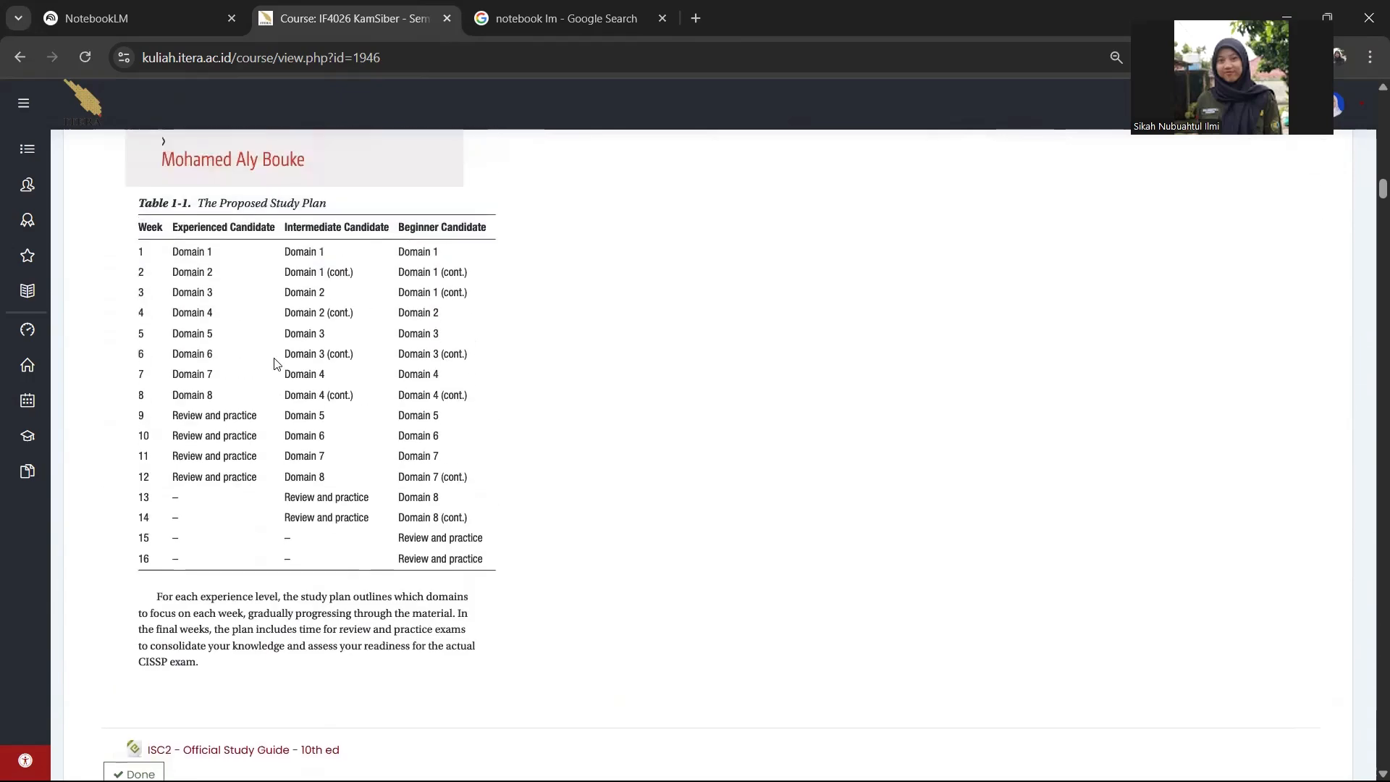
scroll(241, 516, "down", 15)
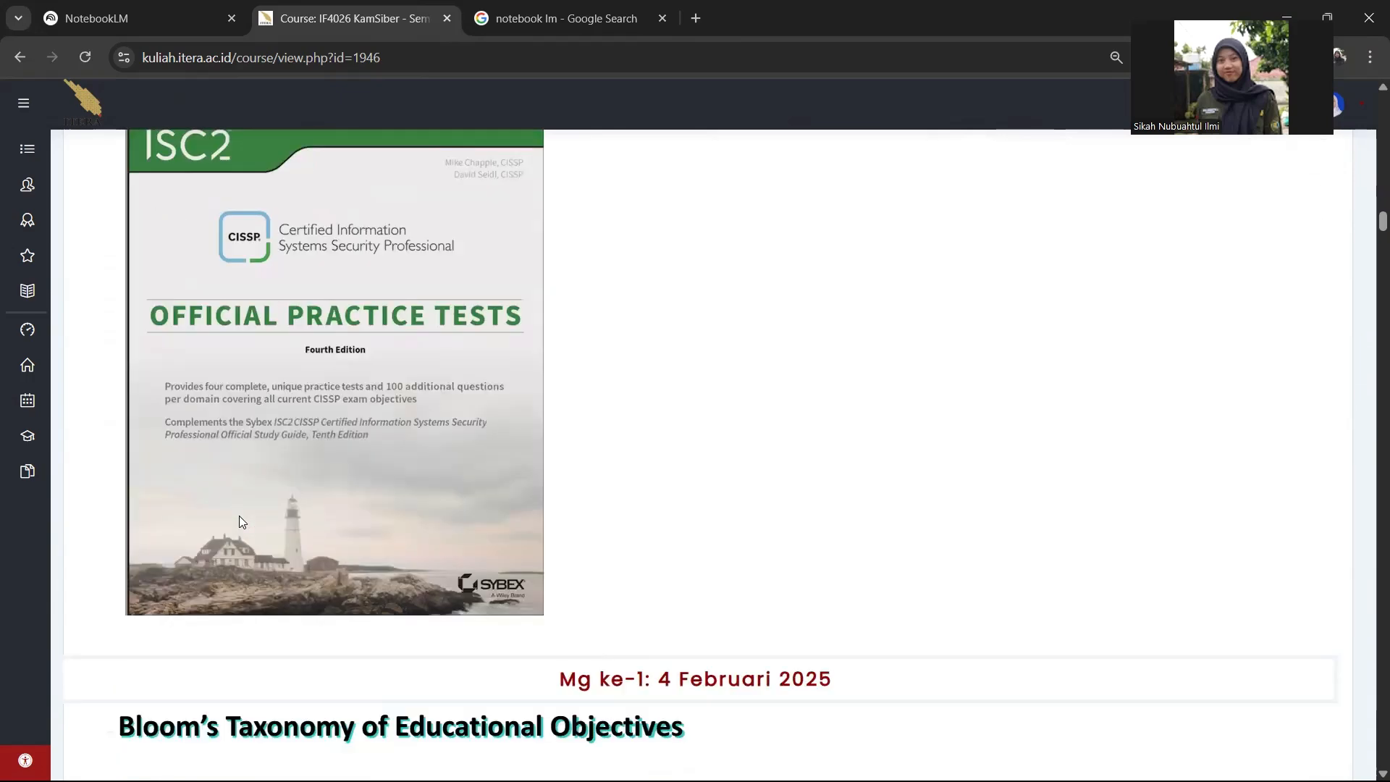
scroll(242, 521, "down", 10)
scroll(240, 515, "up", 12)
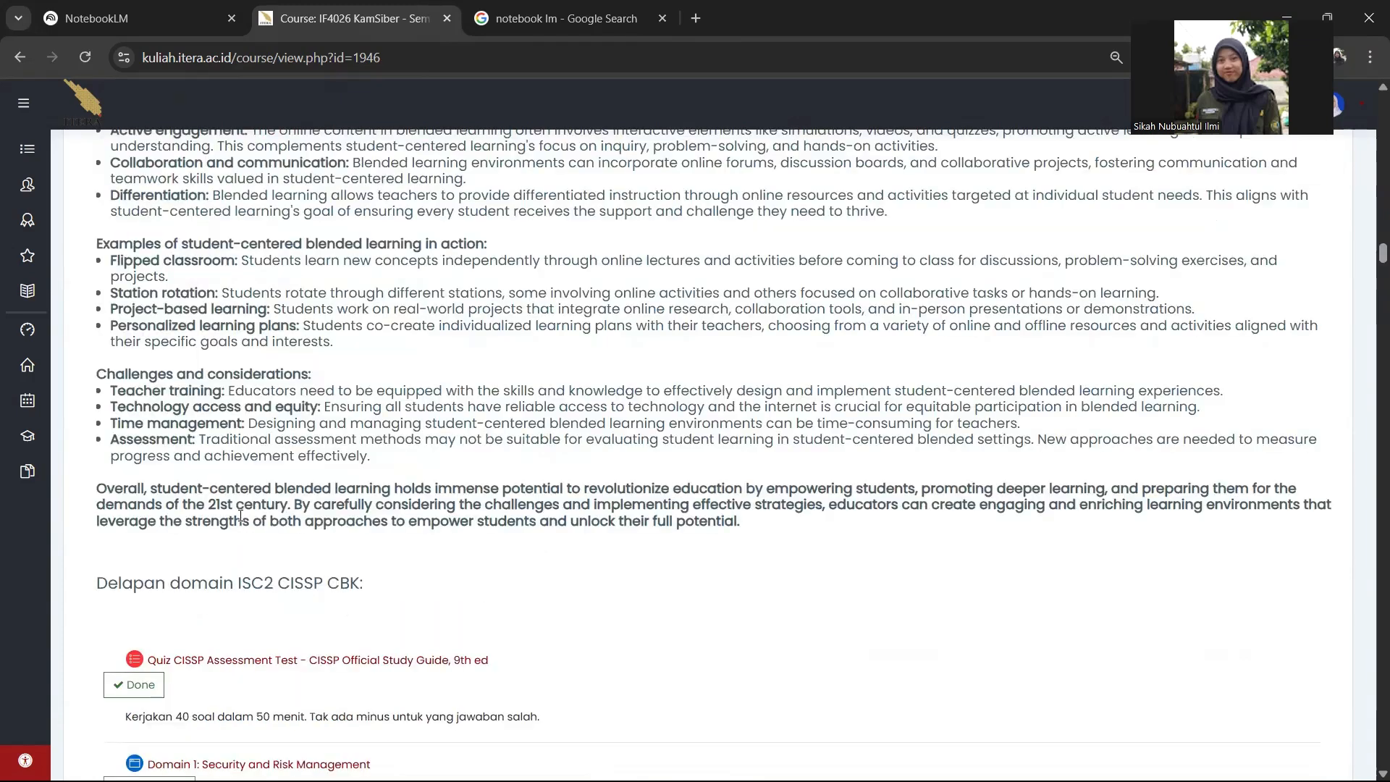
scroll(241, 521, "up", 10)
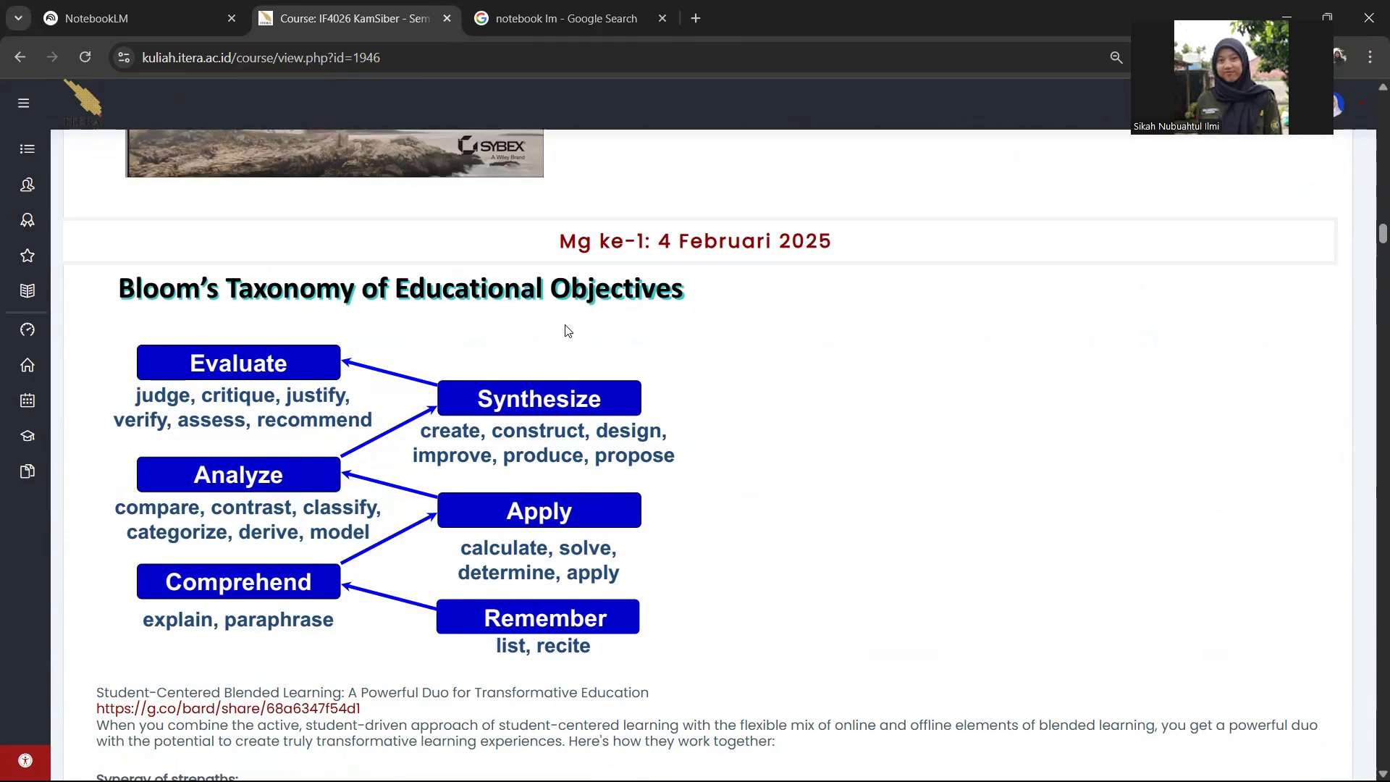
scroll(579, 303, "up", 20)
scroll(568, 331, "down", 14)
scroll(568, 331, "down", 15)
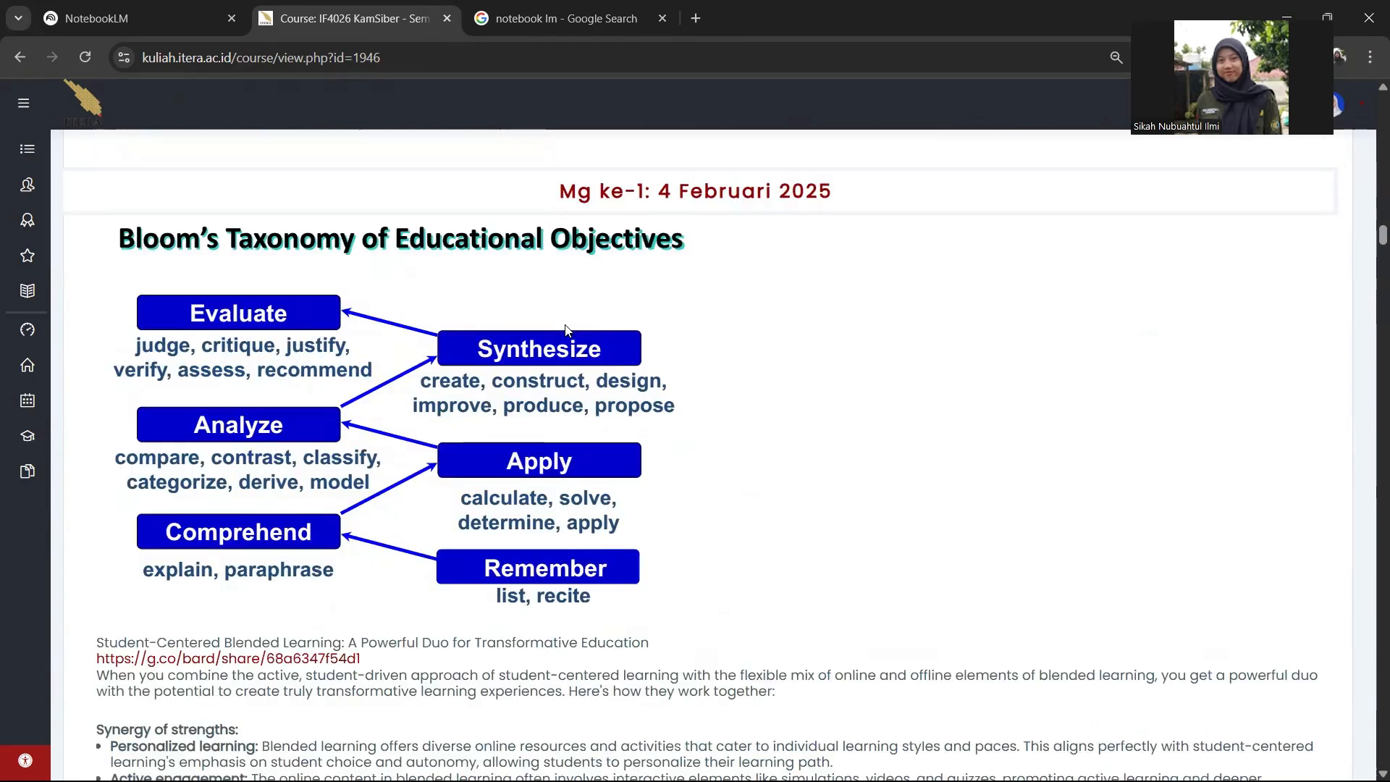
scroll(568, 331, "down", 15)
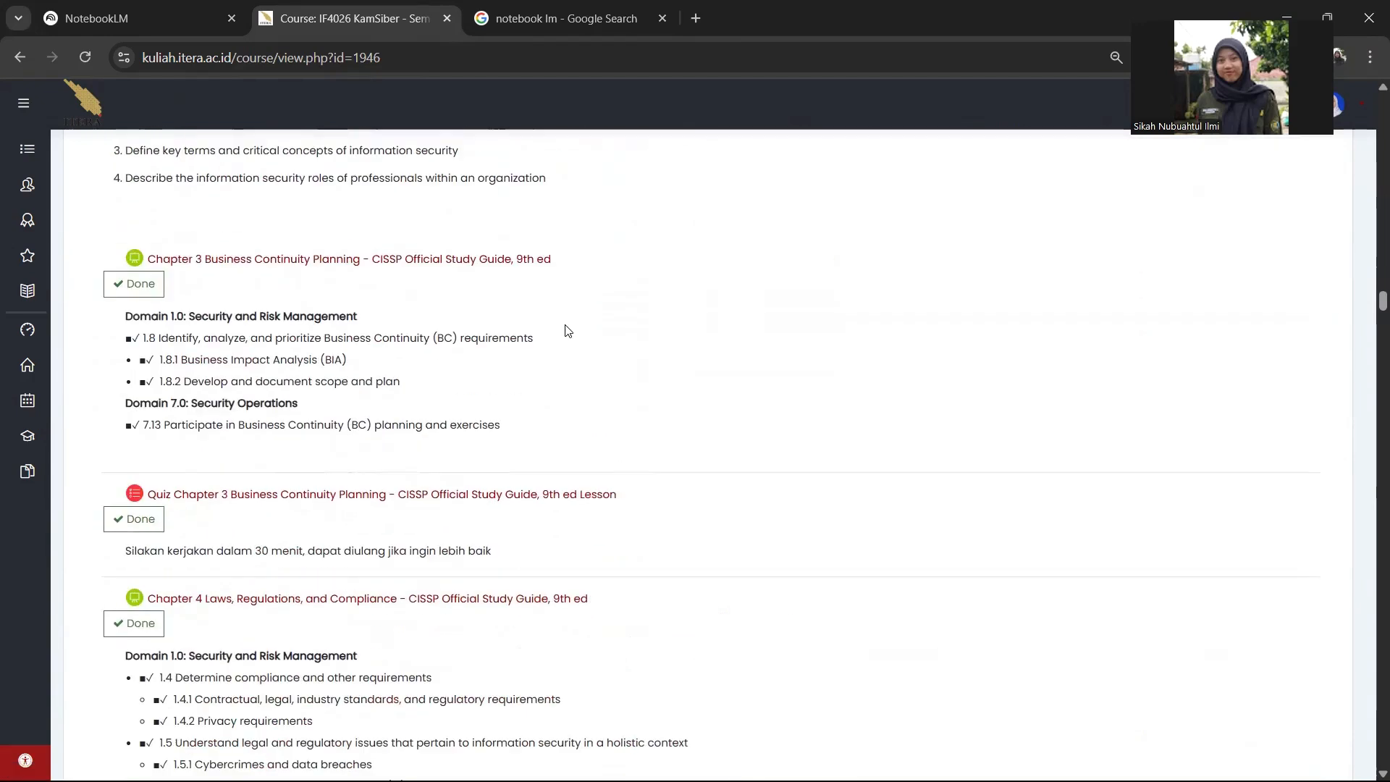
scroll(567, 332, "down", 5)
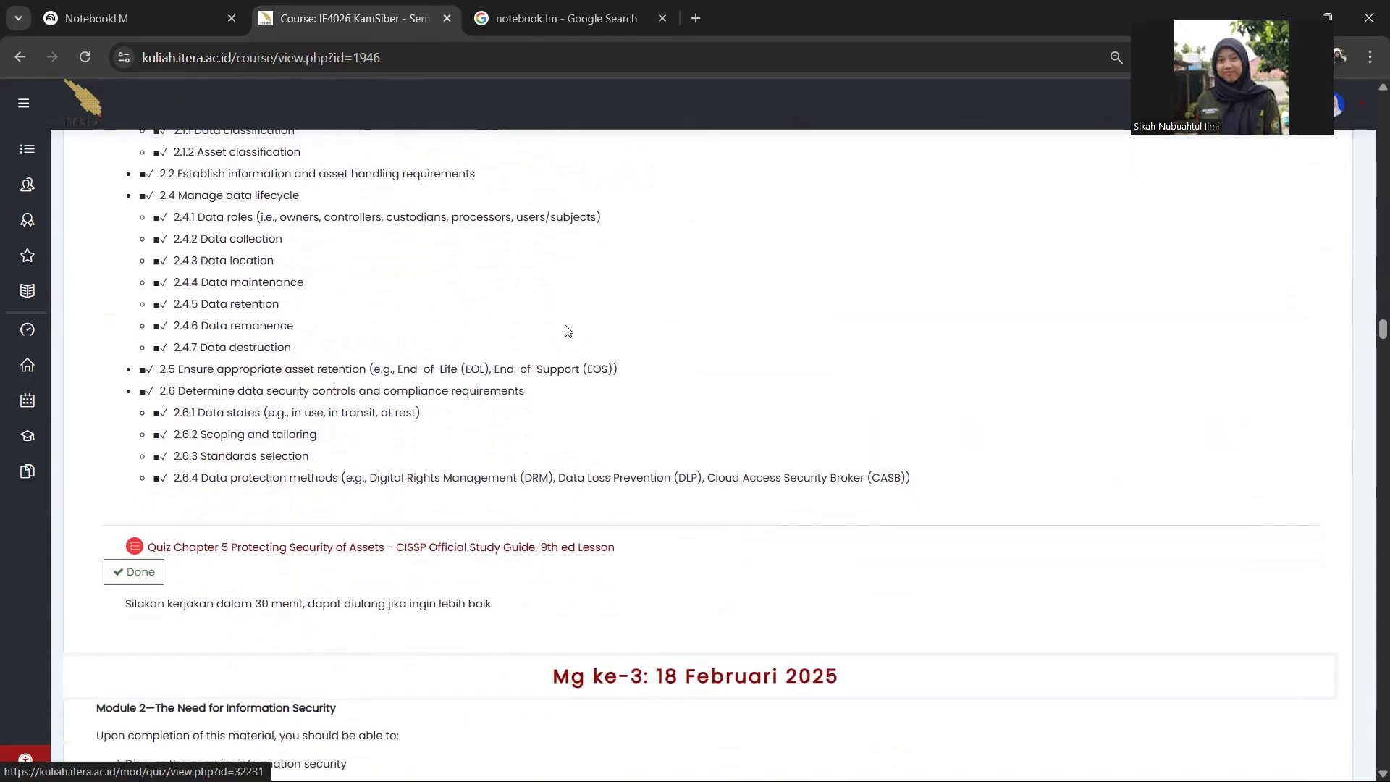
Return to the first course resources and examine the entry for The Ultimate Guide to CISSP
scroll(568, 331, "up", 20)
scroll(568, 331, "up", 7)
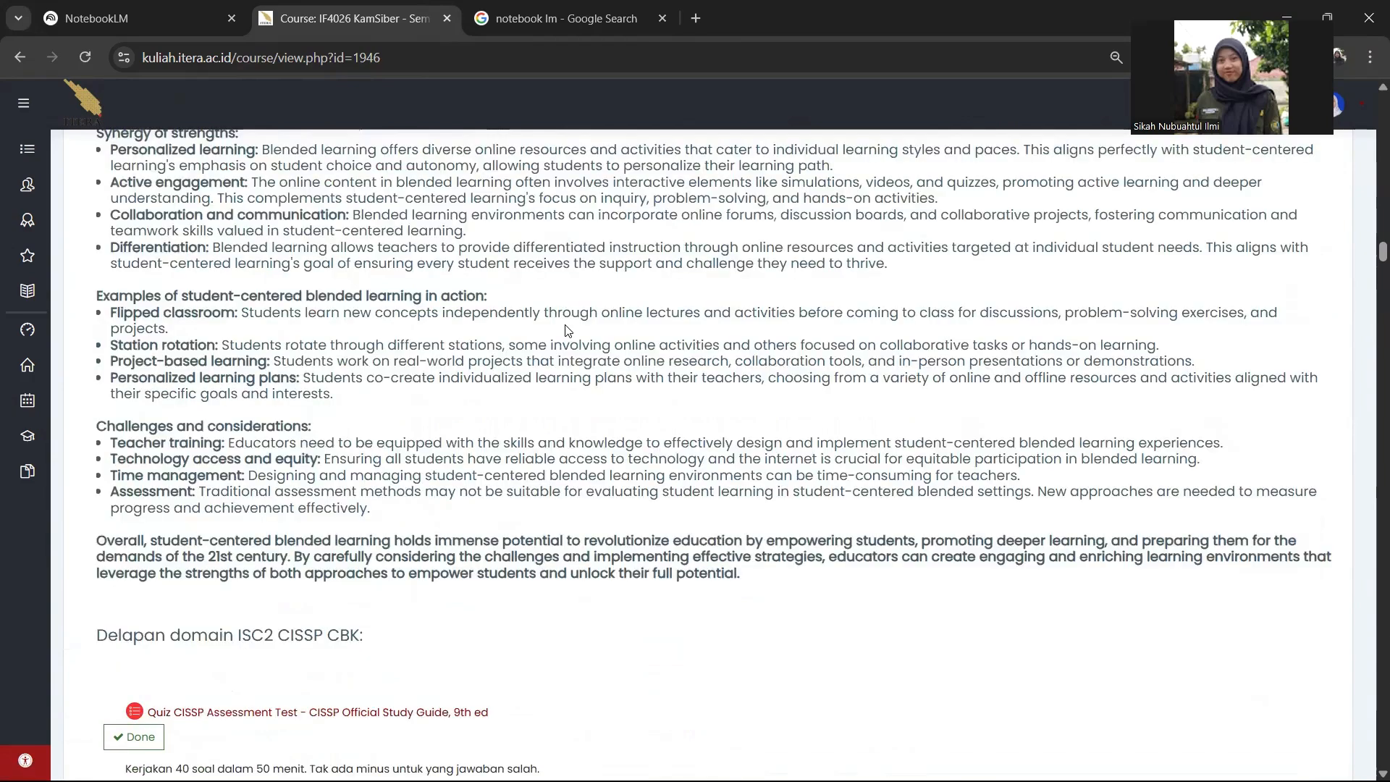
scroll(569, 331, "up", 10)
scroll(569, 331, "up", 18)
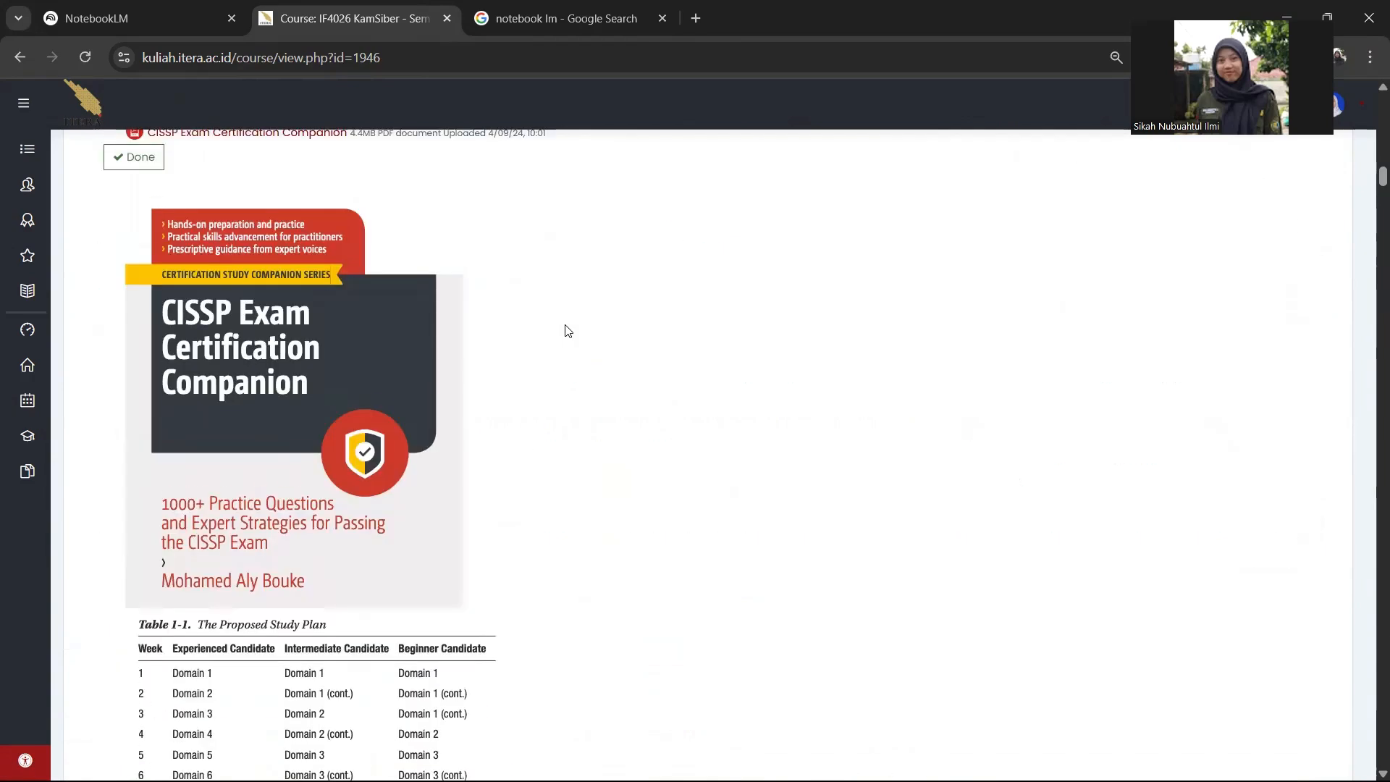
scroll(568, 331, "up", 15)
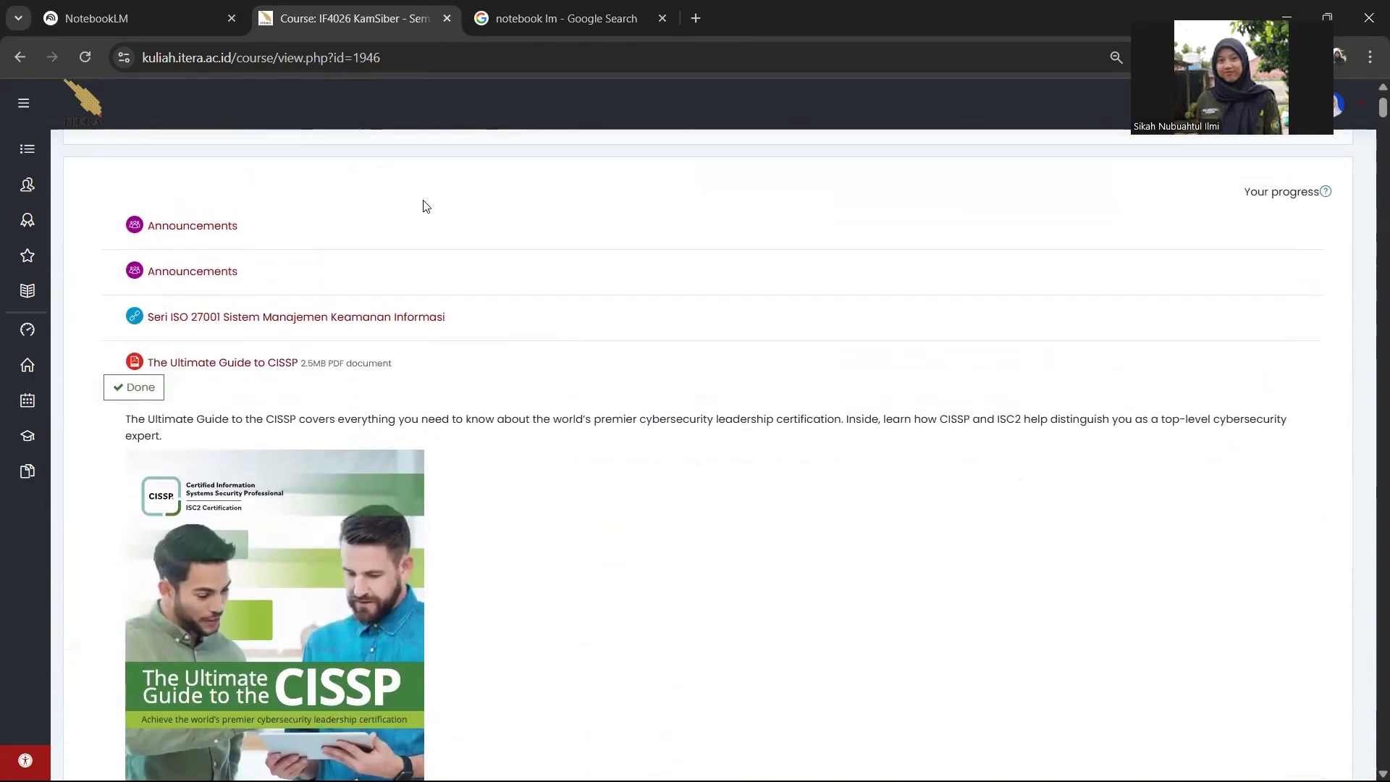
scroll(391, 296, "down", 1)
scroll(370, 401, "down", 1)
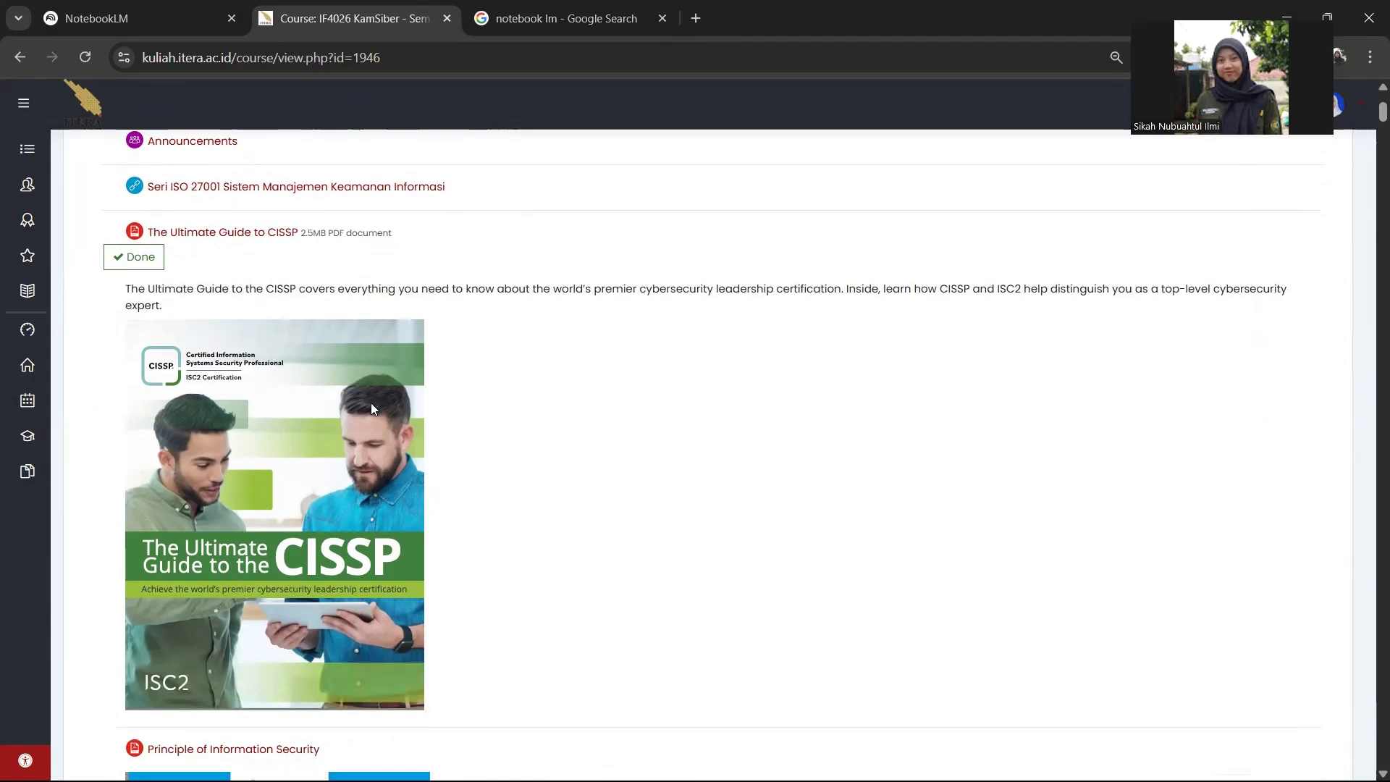
scroll(370, 403, "down", 1)
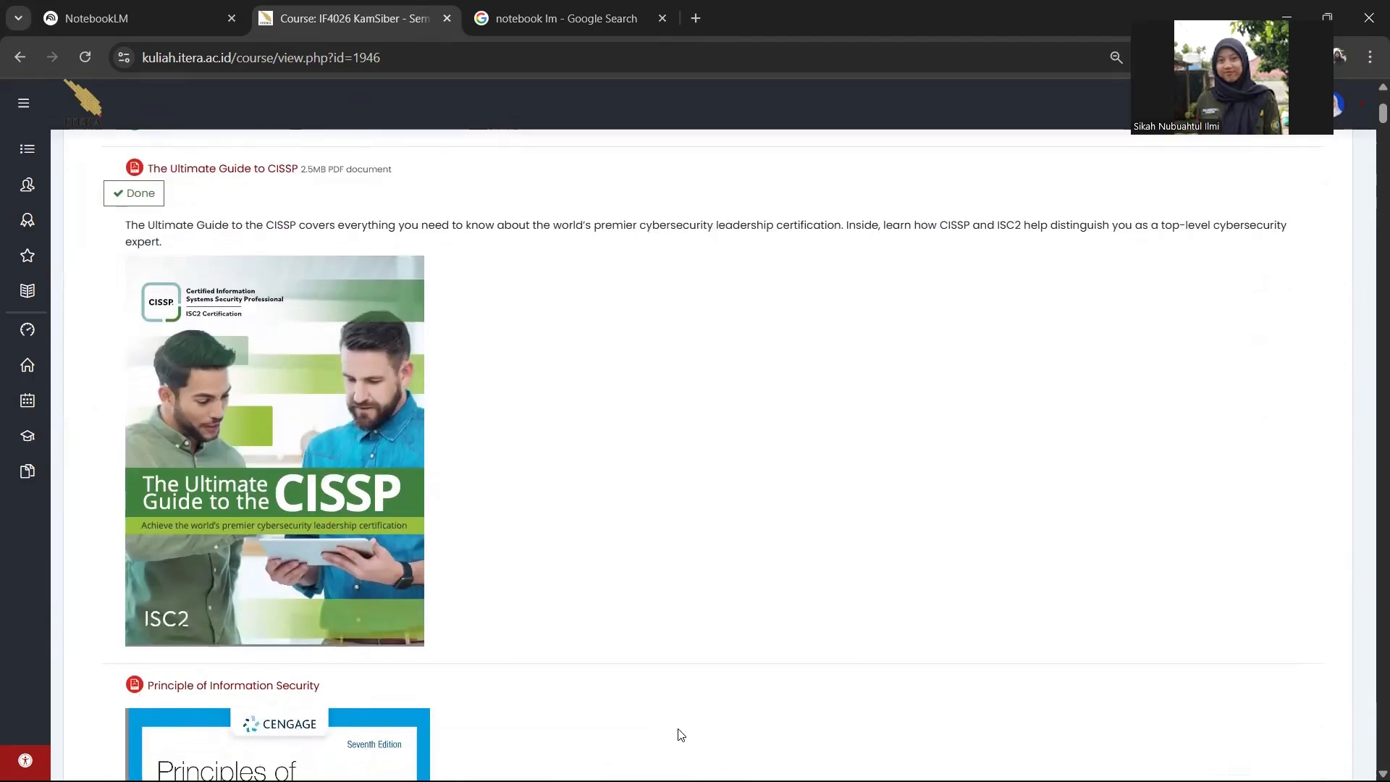
Switch to Edge and examine the opening pages and table of contents of the Official (ISC)2 CISSP CBK Reference PDF
key("super")
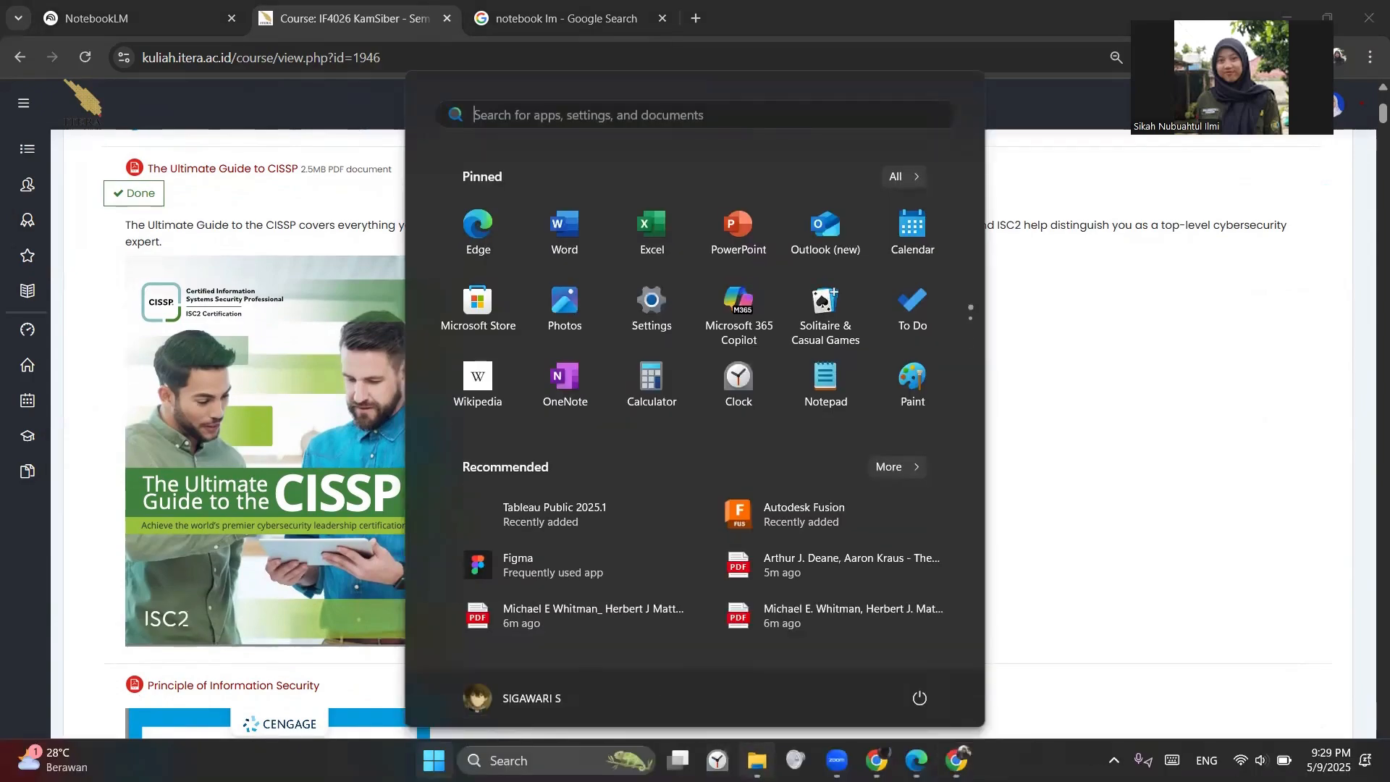
left_click(757, 760)
left_click(917, 761)
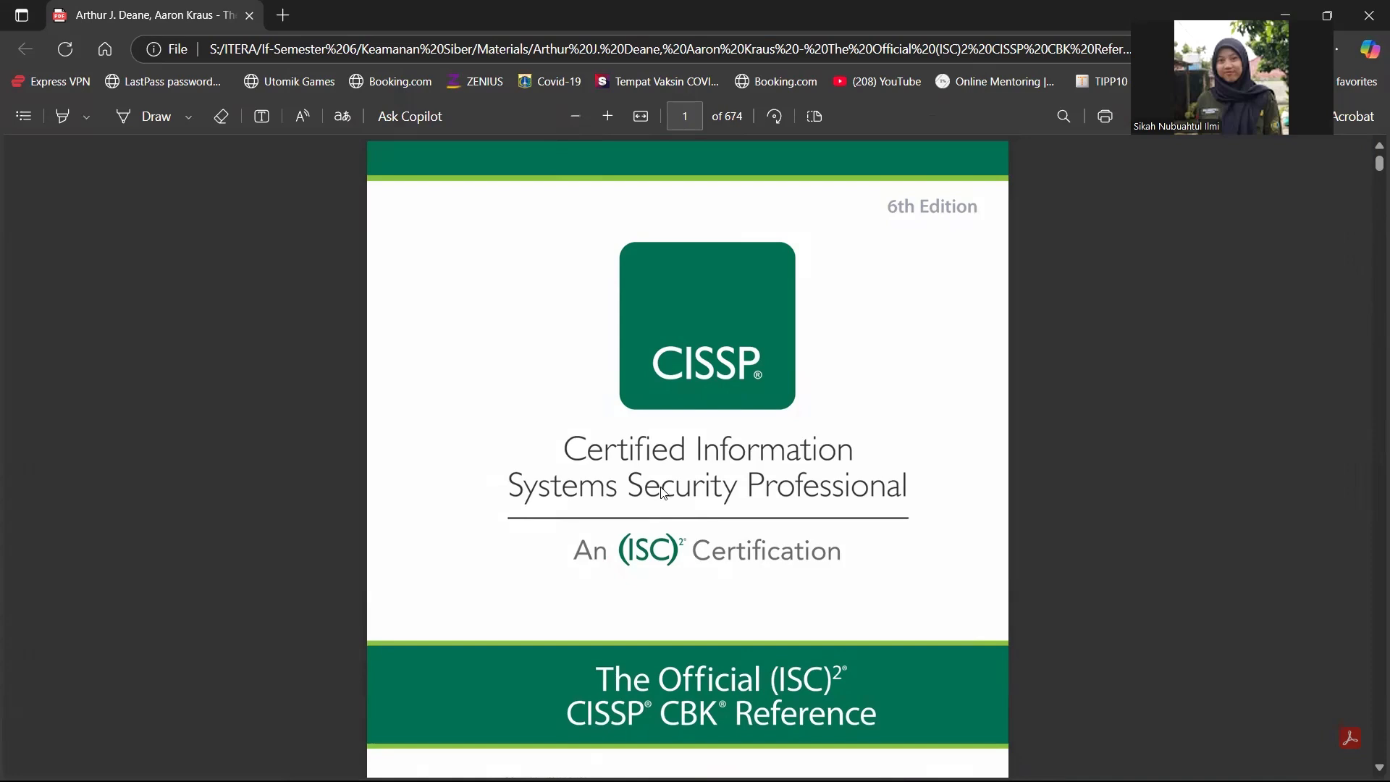
scroll(662, 487, "down", 2)
scroll(661, 487, "down", 1)
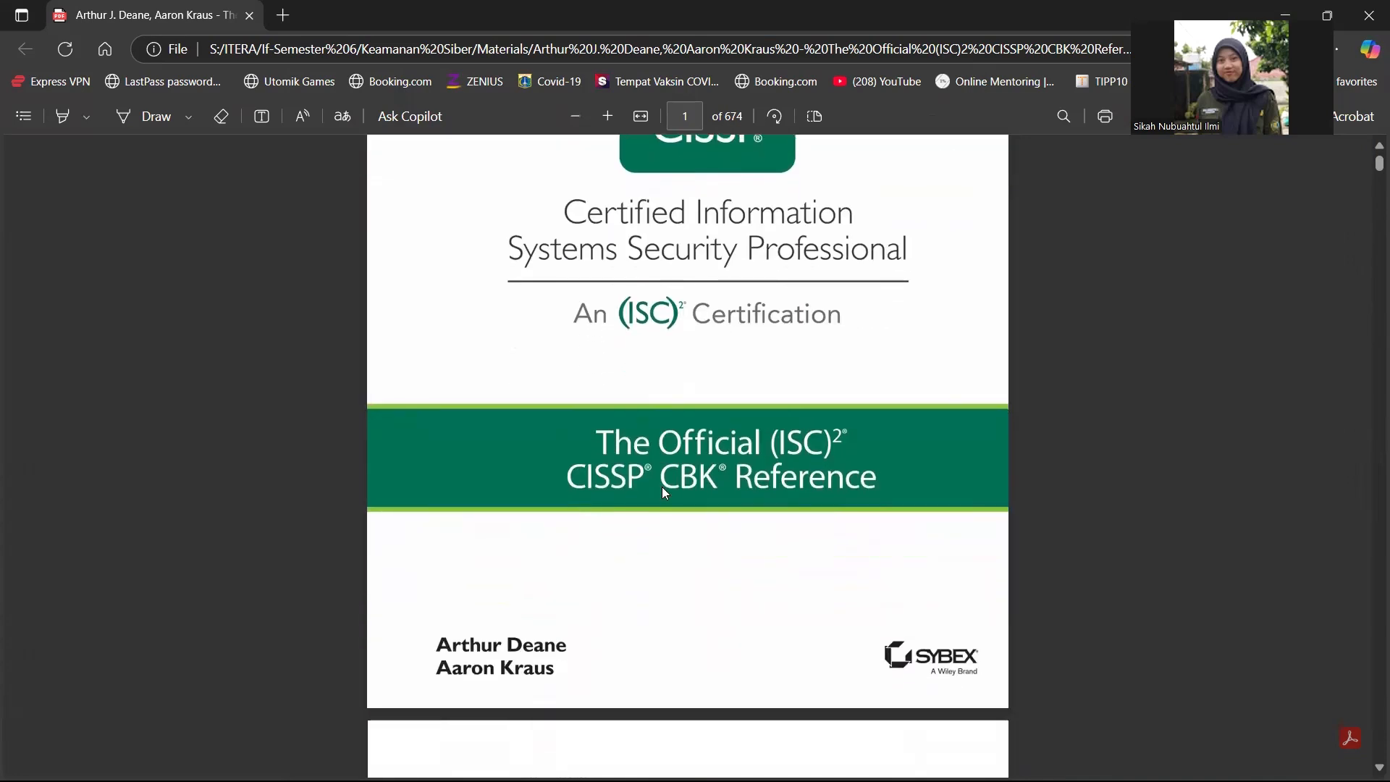
scroll(662, 487, "up", 3)
scroll(665, 492, "down", 8)
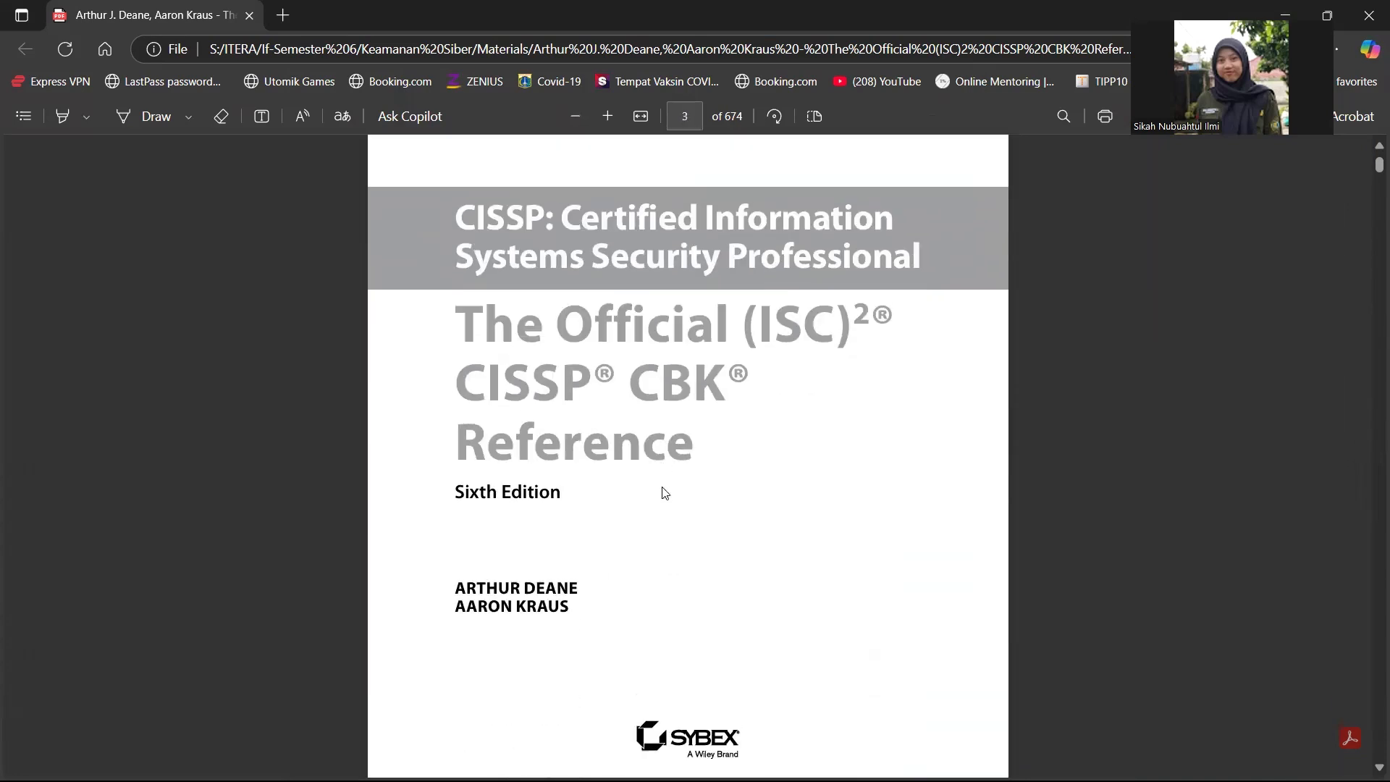
scroll(665, 493, "down", 4)
scroll(664, 492, "up", 3)
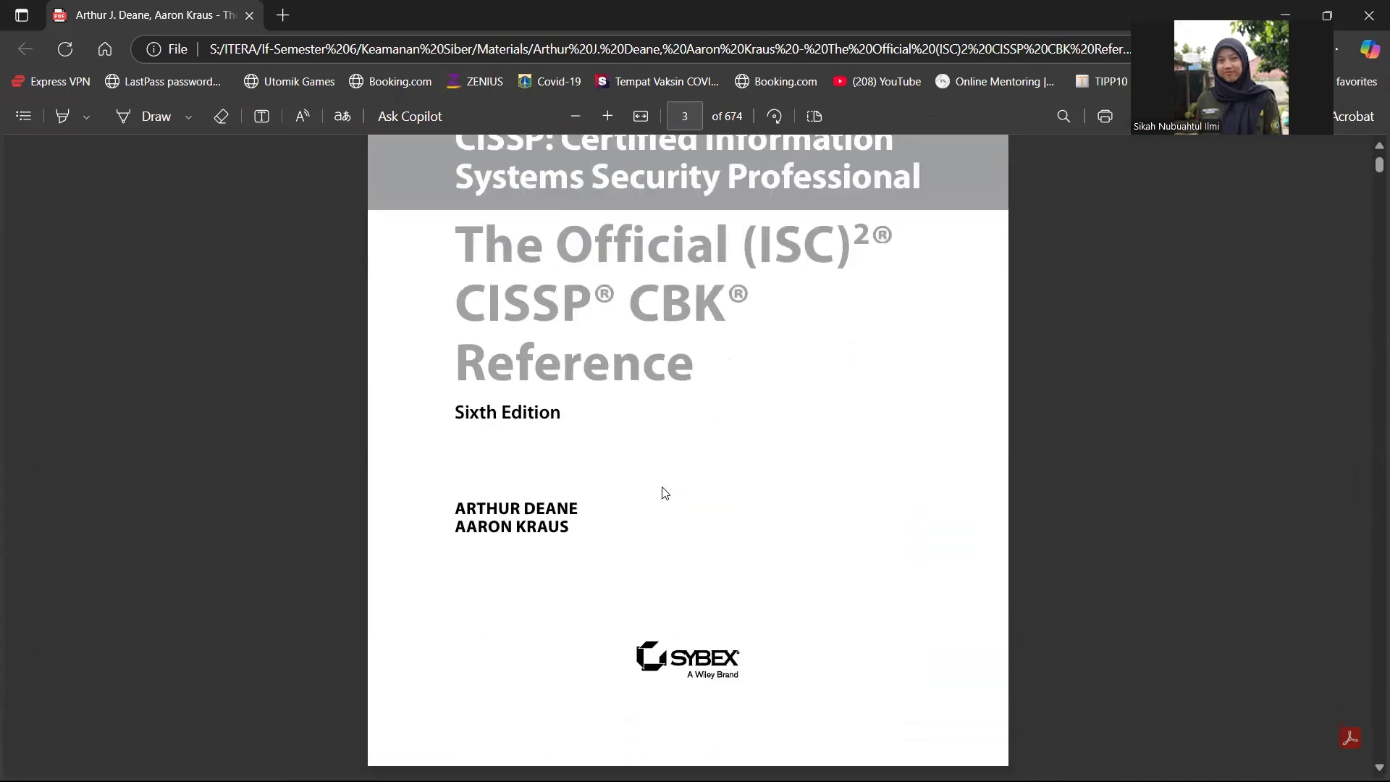
scroll(663, 491, "down", 12)
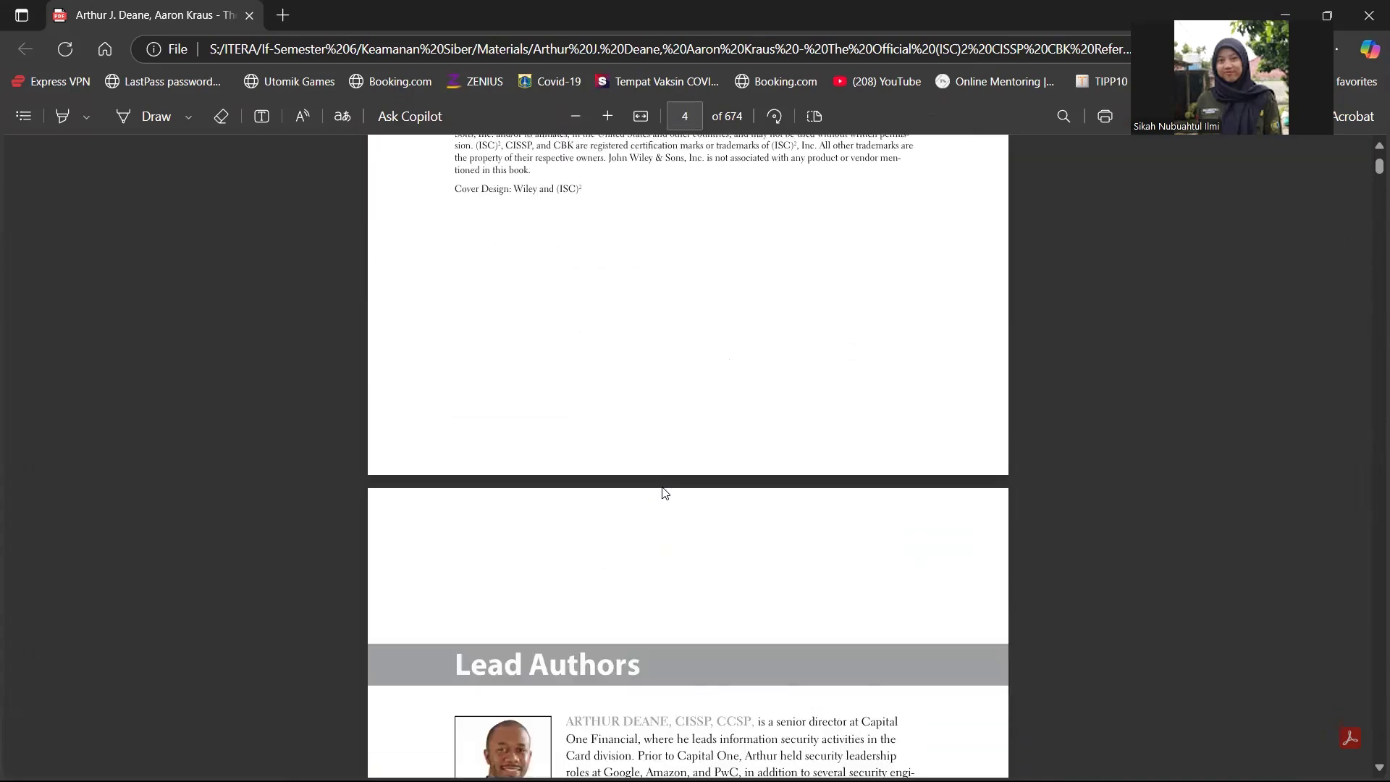
left_click(16, 123)
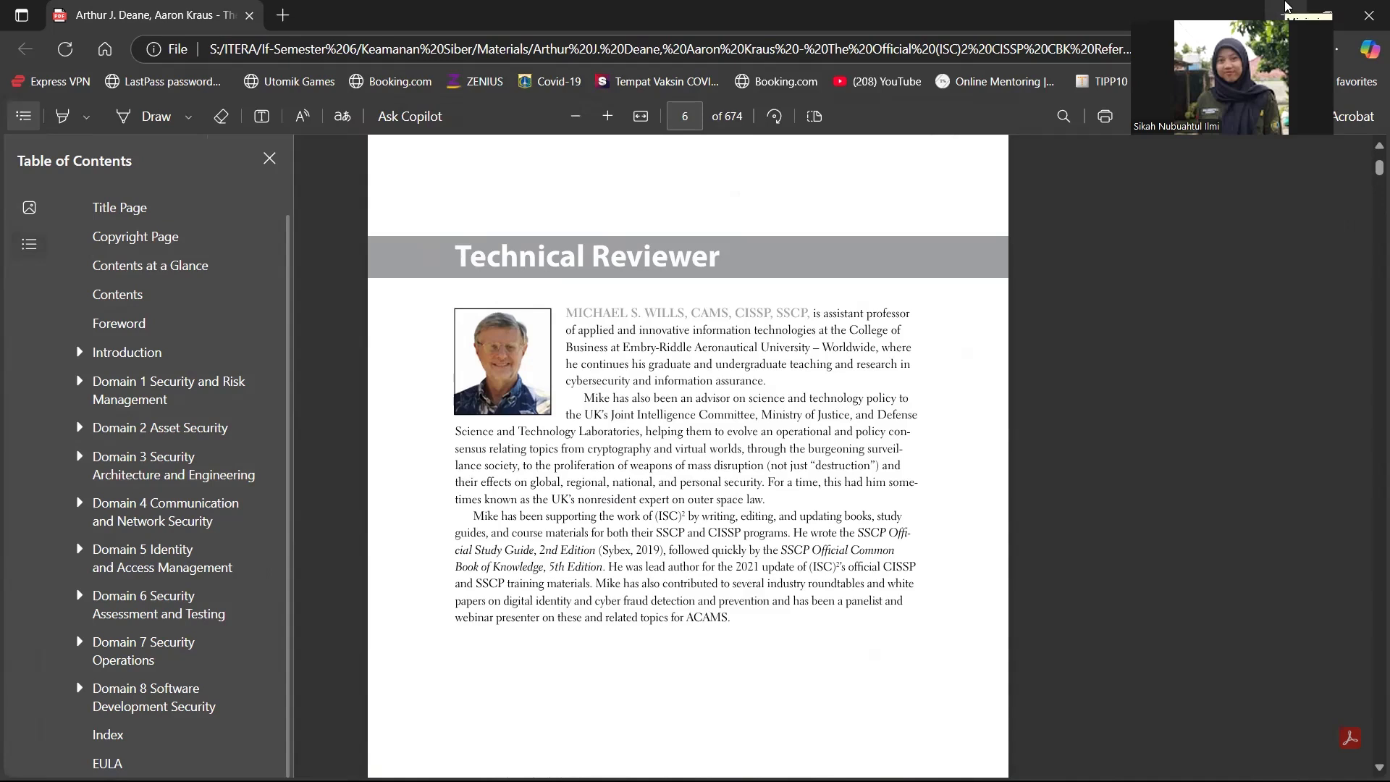
left_click(1287, 7)
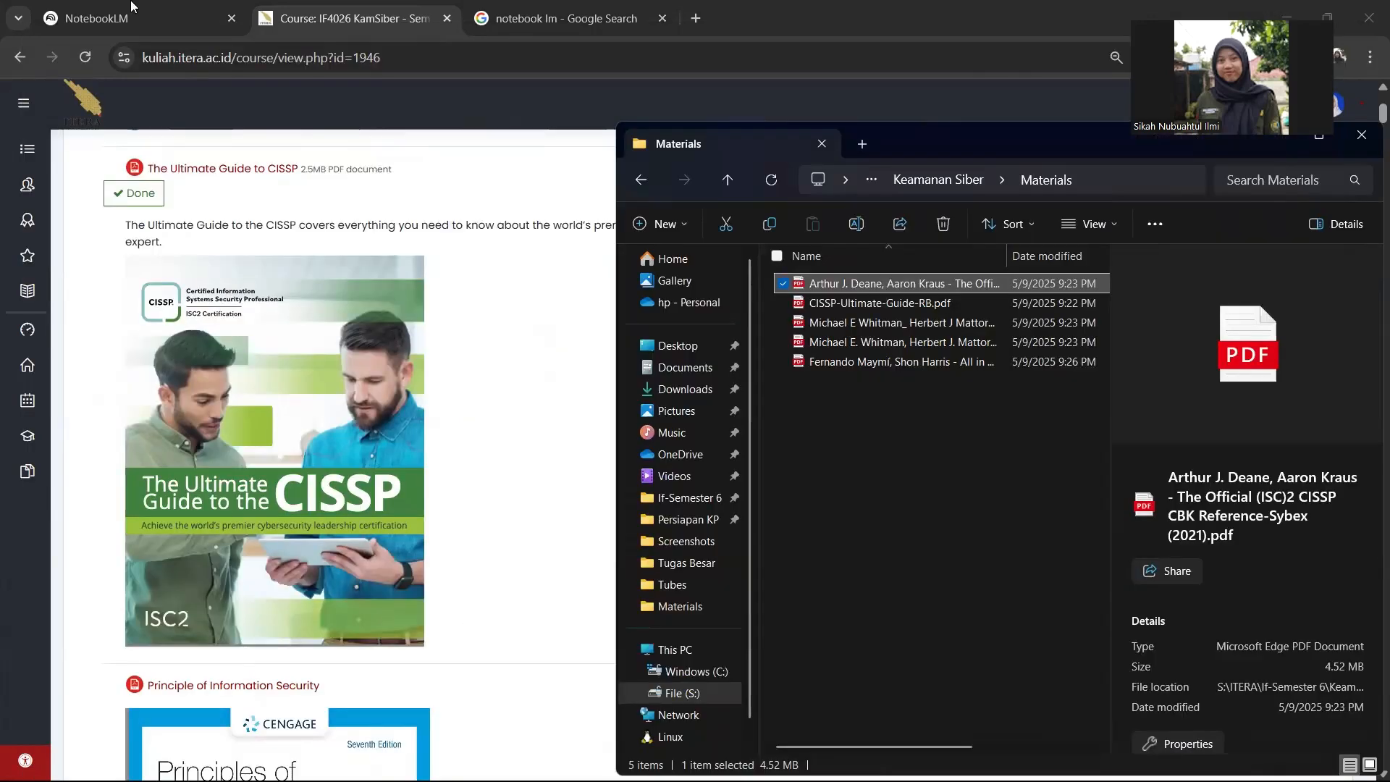
Create a new notebook in NotebookLM and upload the Official (ISC)2 CISSP CBK Reference PDF from the Materials folder as a source
left_click(130, 11)
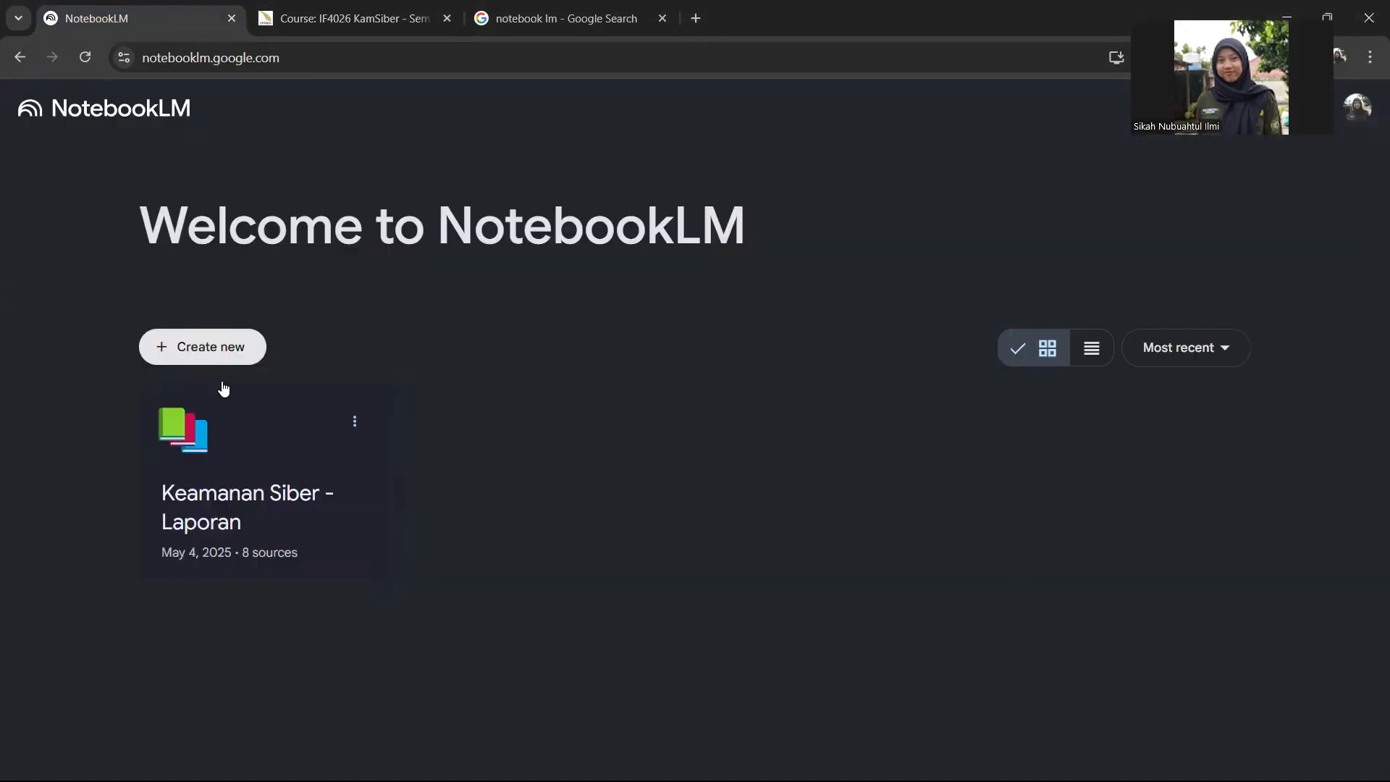
left_click(207, 350)
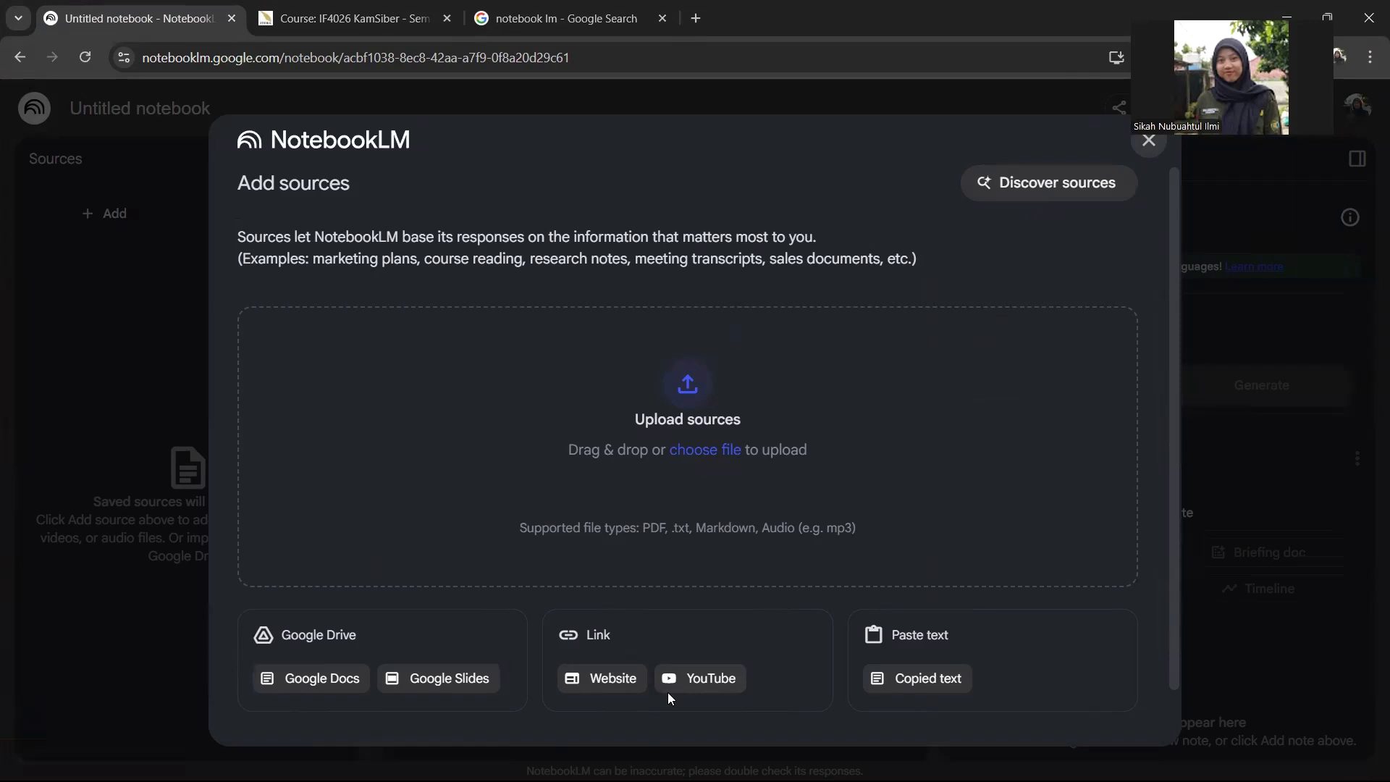
key("super")
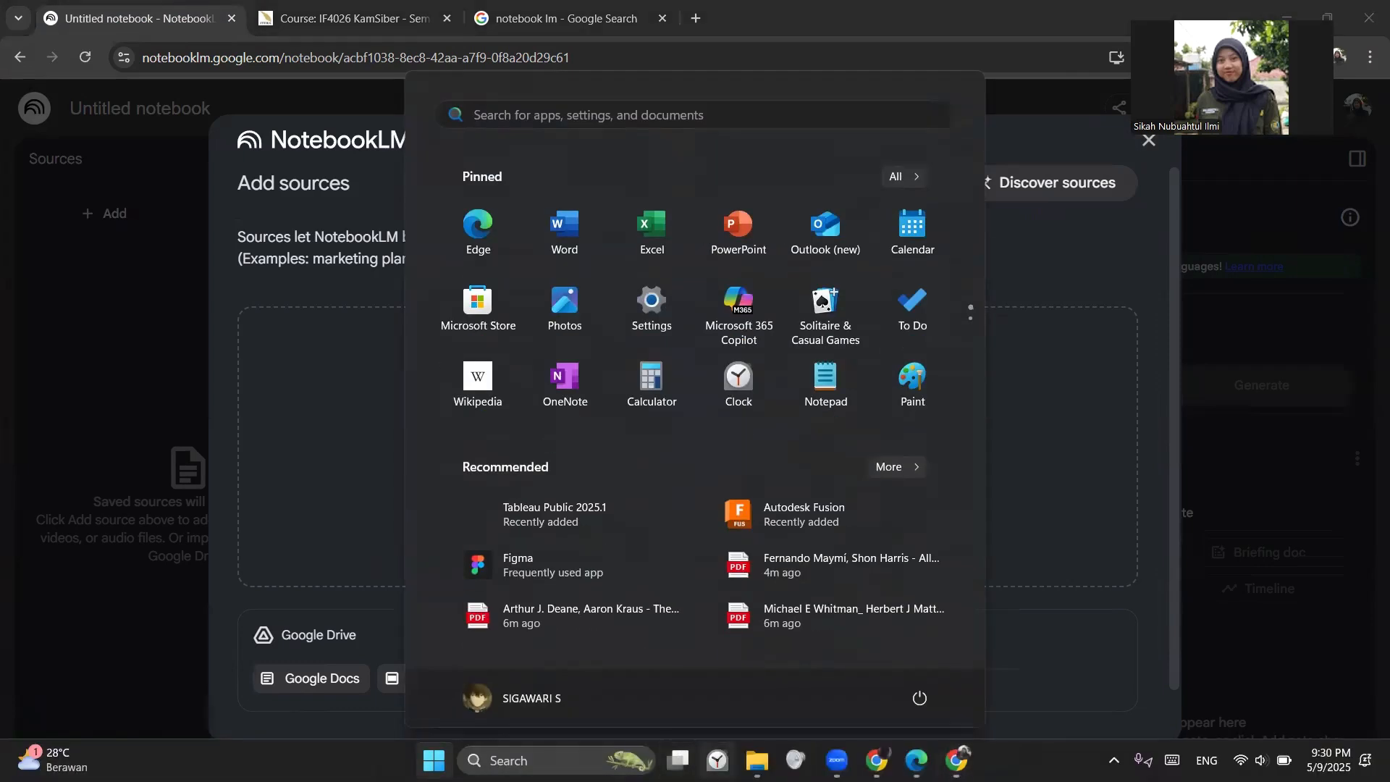
mouse_move(757, 760)
left_click(756, 670)
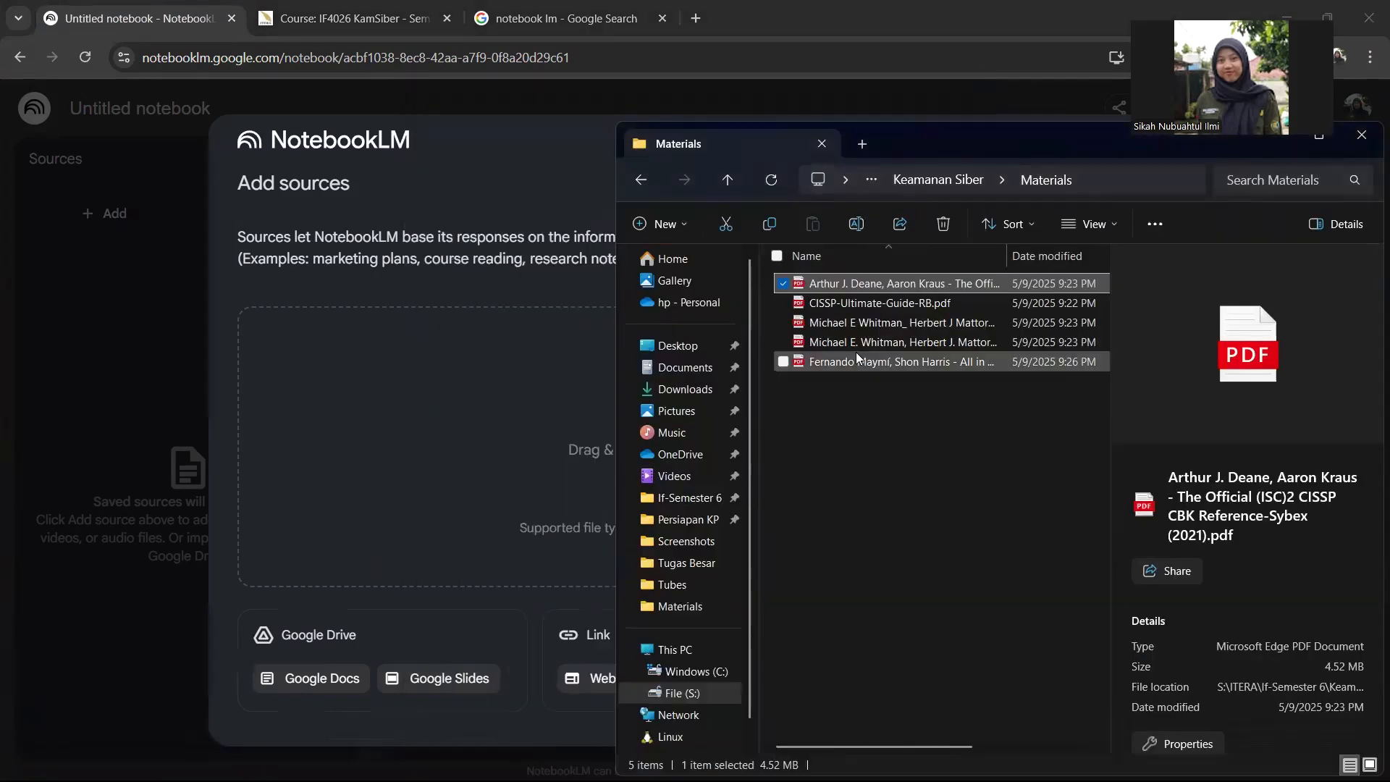
left_click_drag(506, 452, 498, 455)
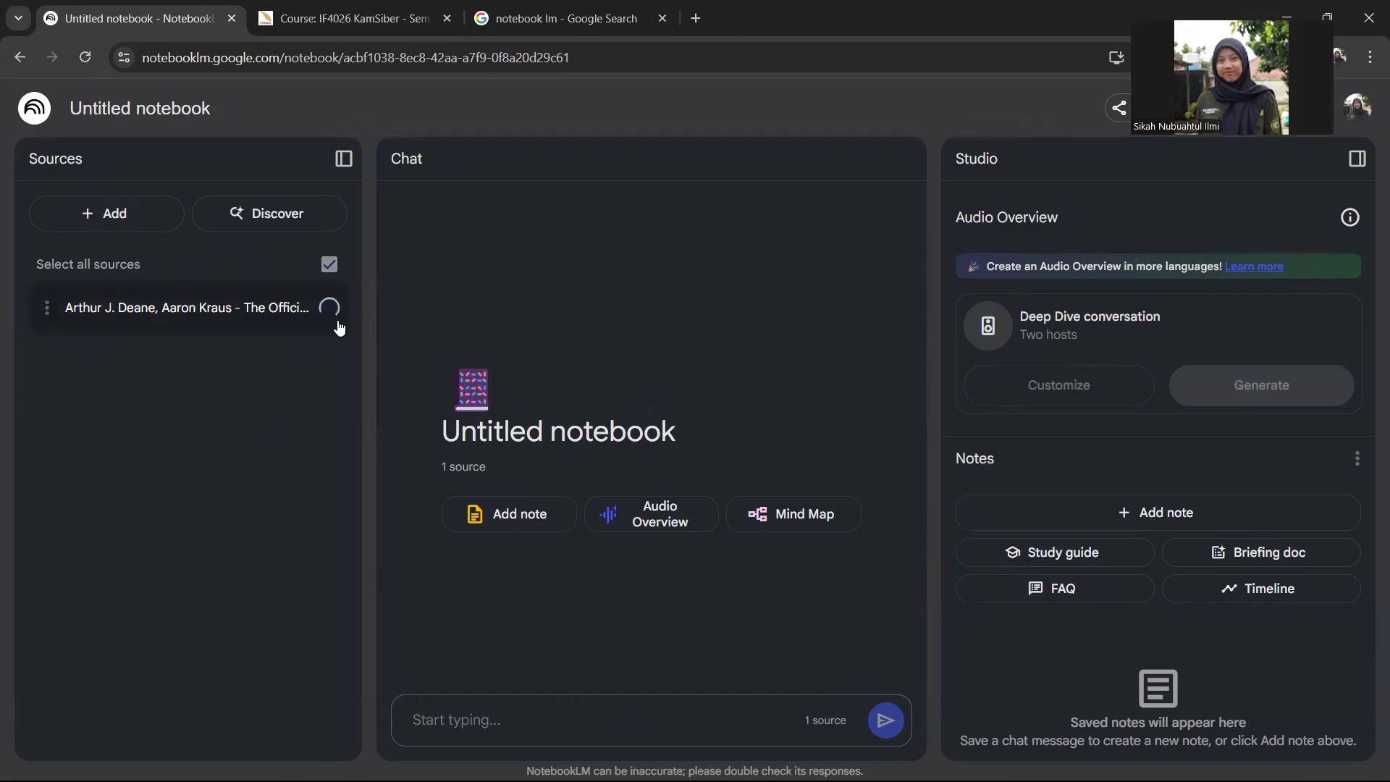
left_click(113, 217)
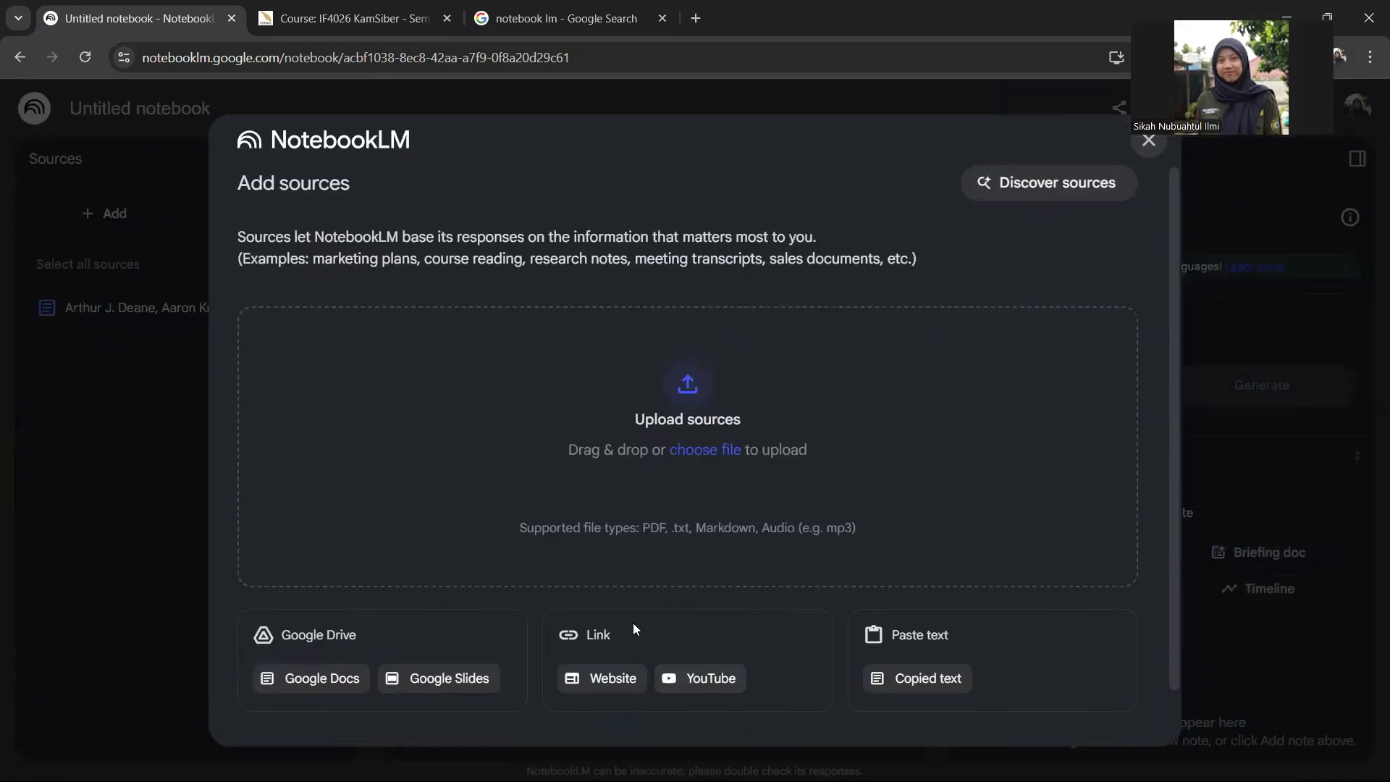
left_click(687, 676)
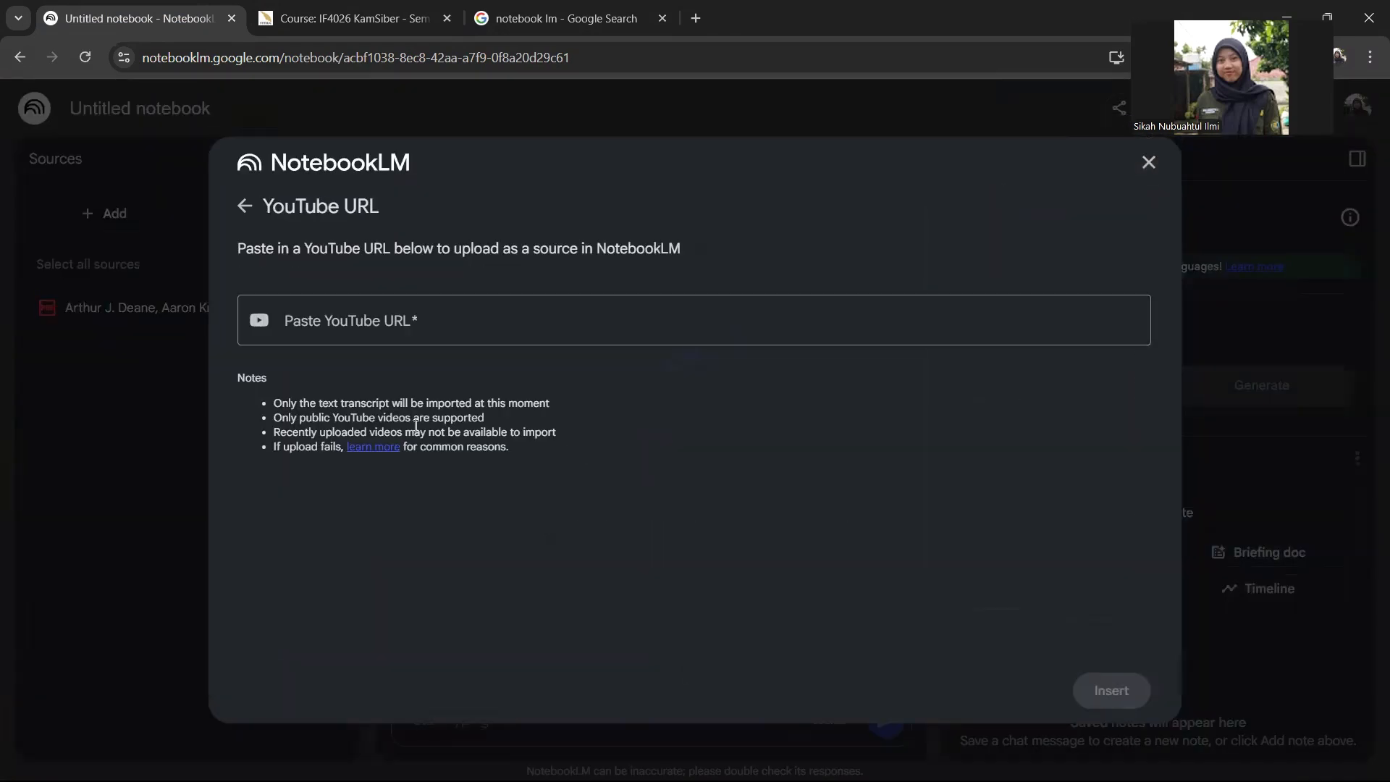
left_click(344, 323)
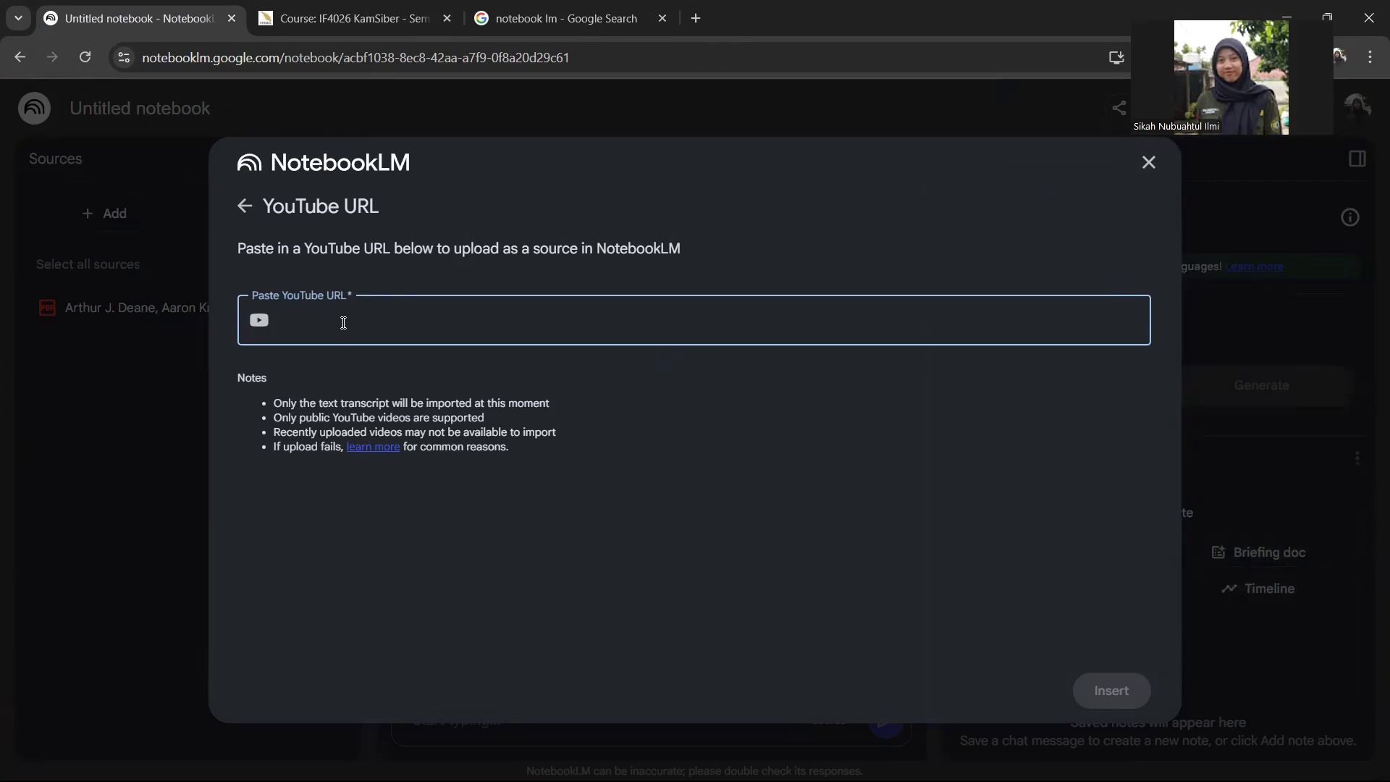
key("super+v")
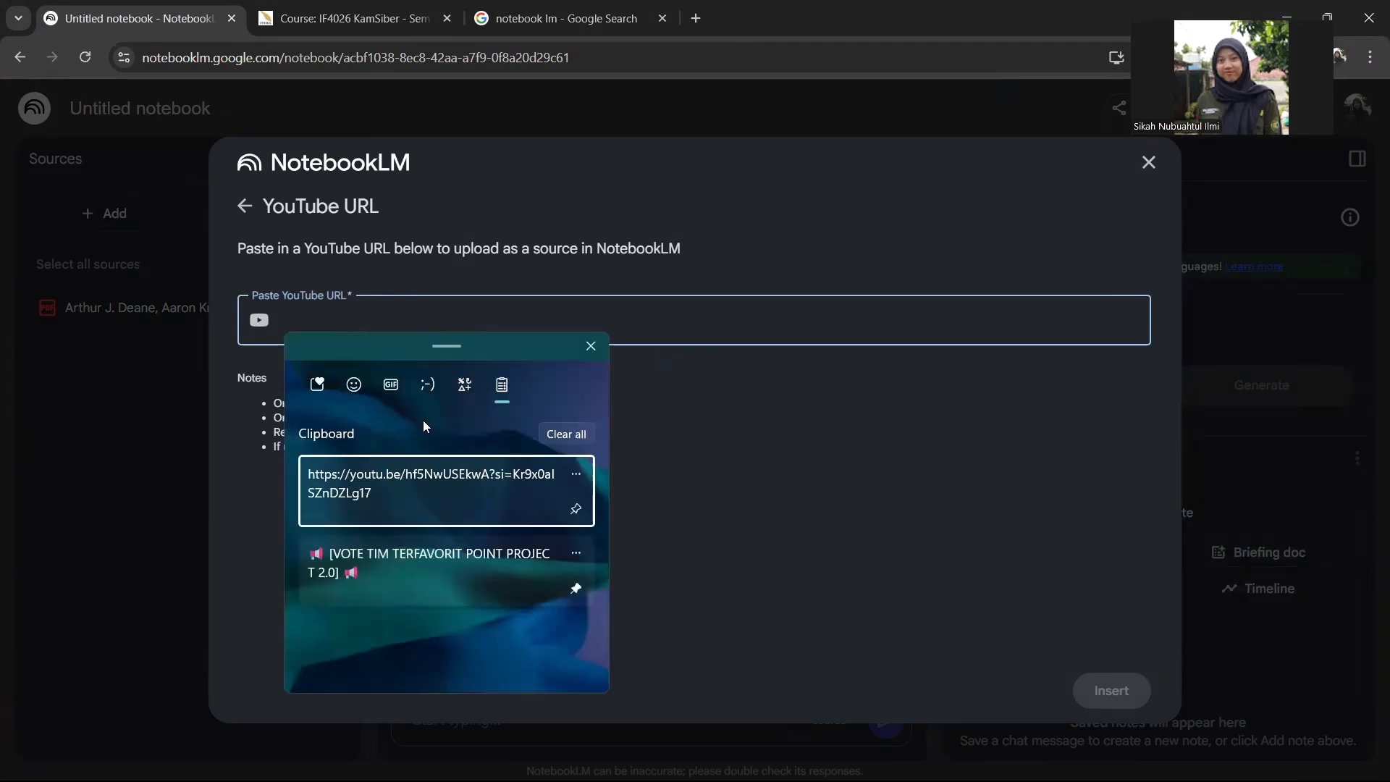
left_click(439, 480)
left_click(1111, 691)
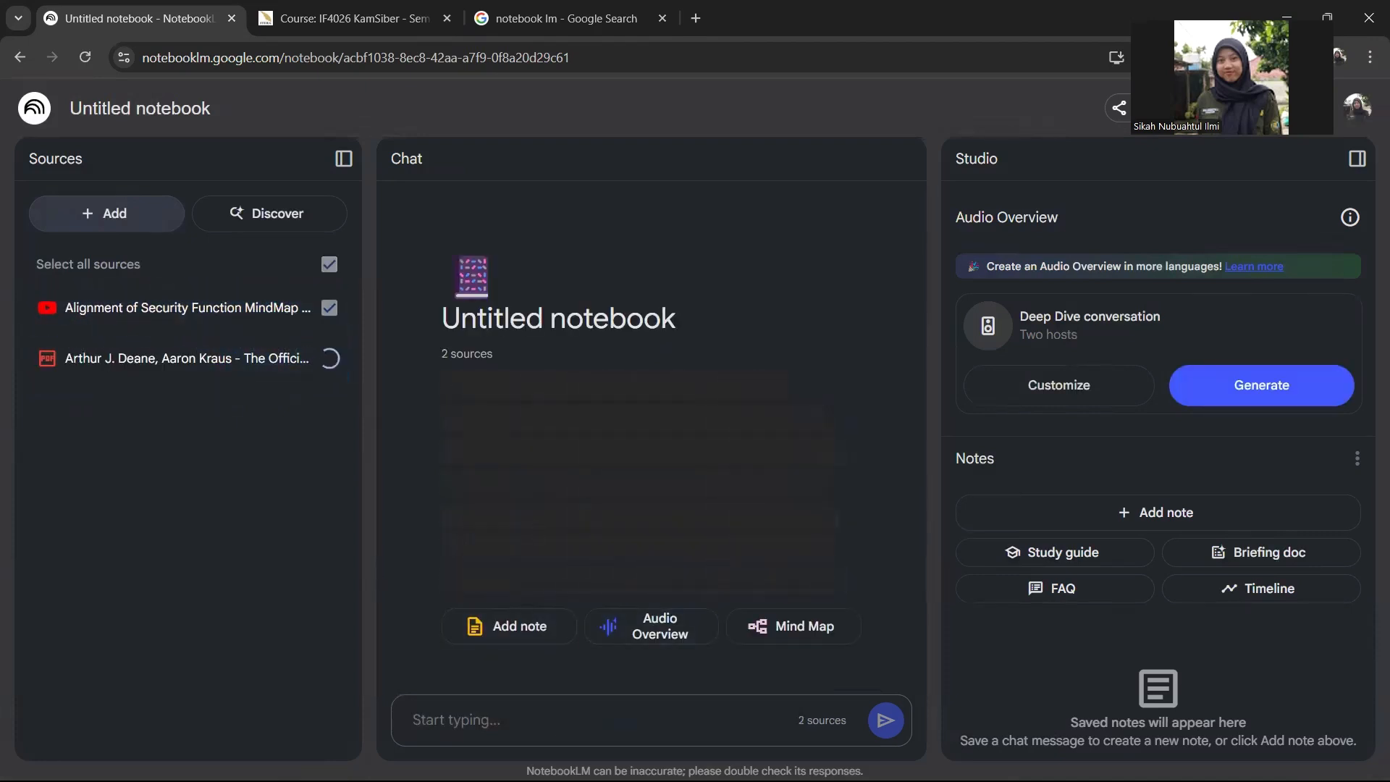
Switch to the CBK Reference PDF in Edge and go to the chapter Domain 1 Security and Risk Management
key("super")
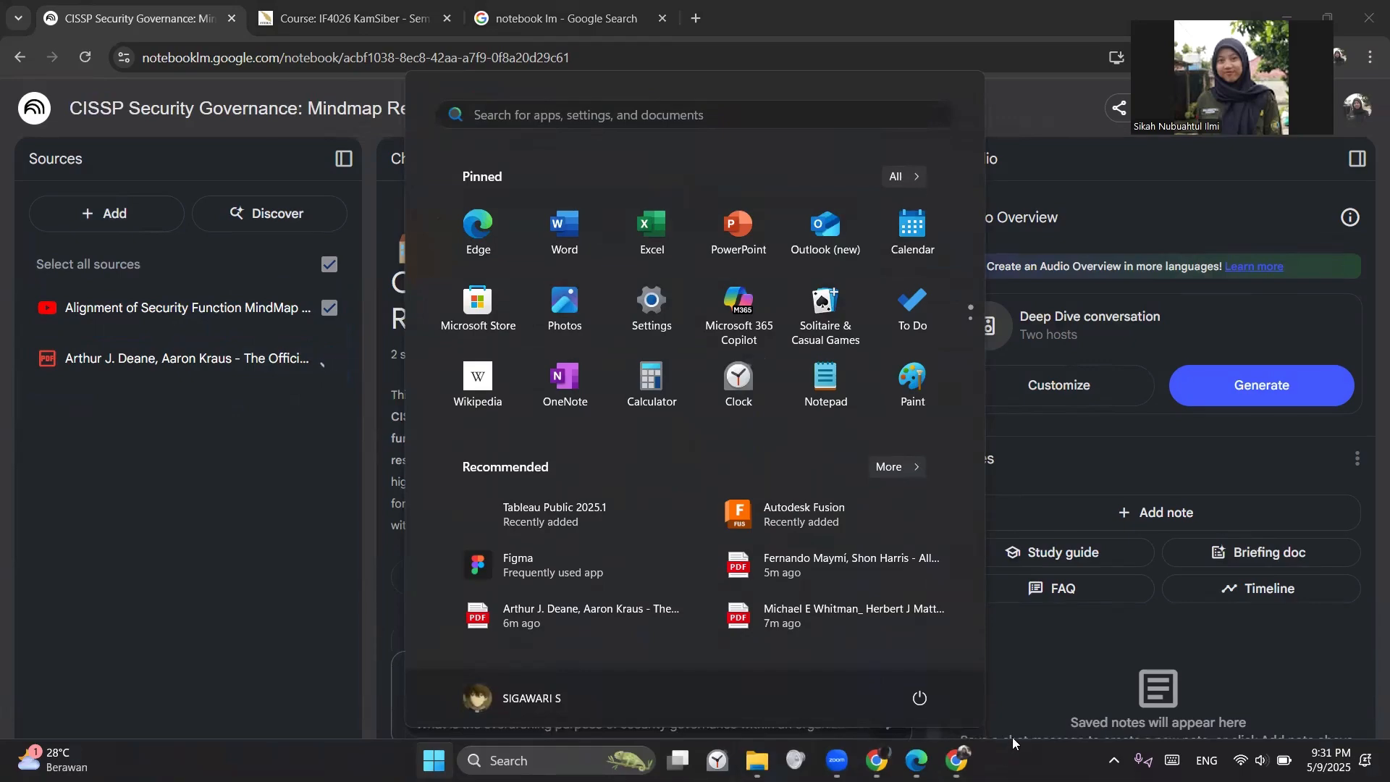
left_click(916, 760)
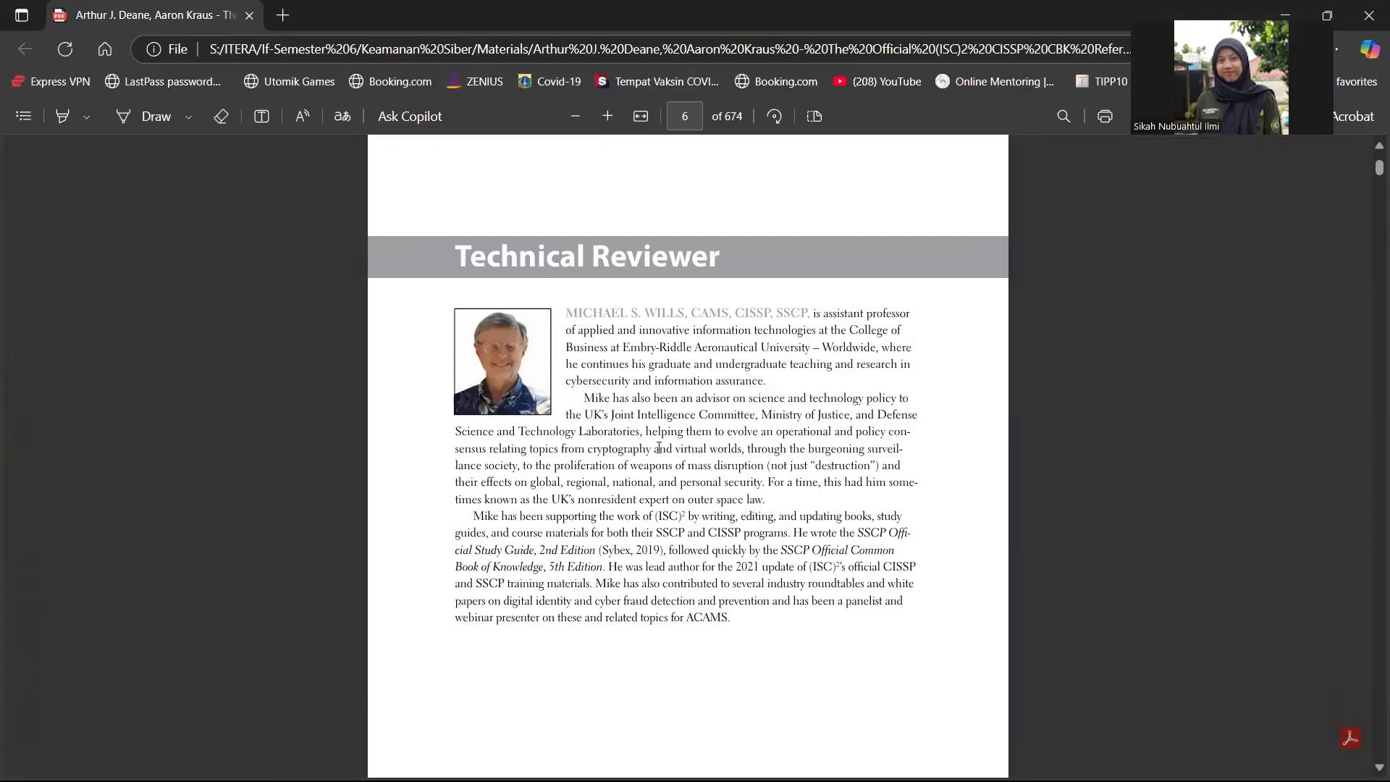
left_click(23, 116)
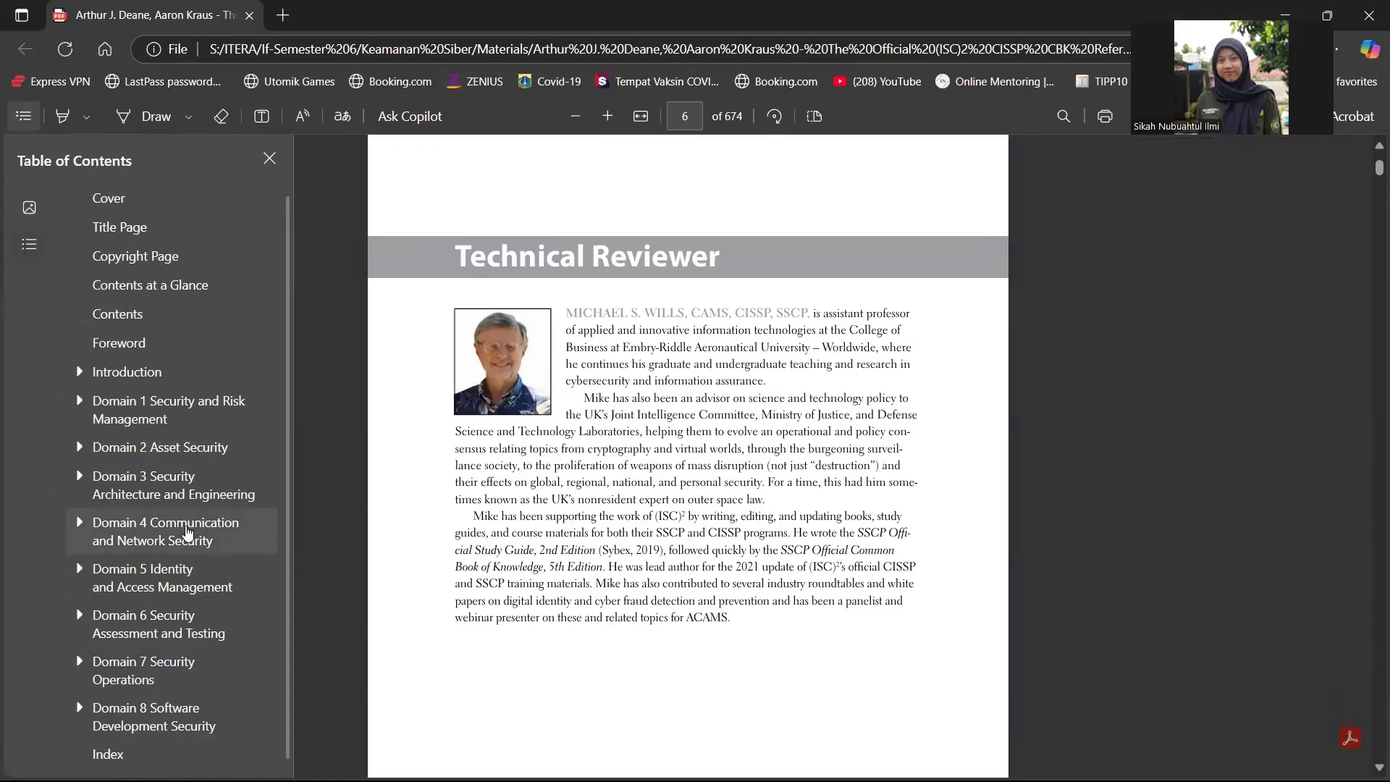
left_click(168, 417)
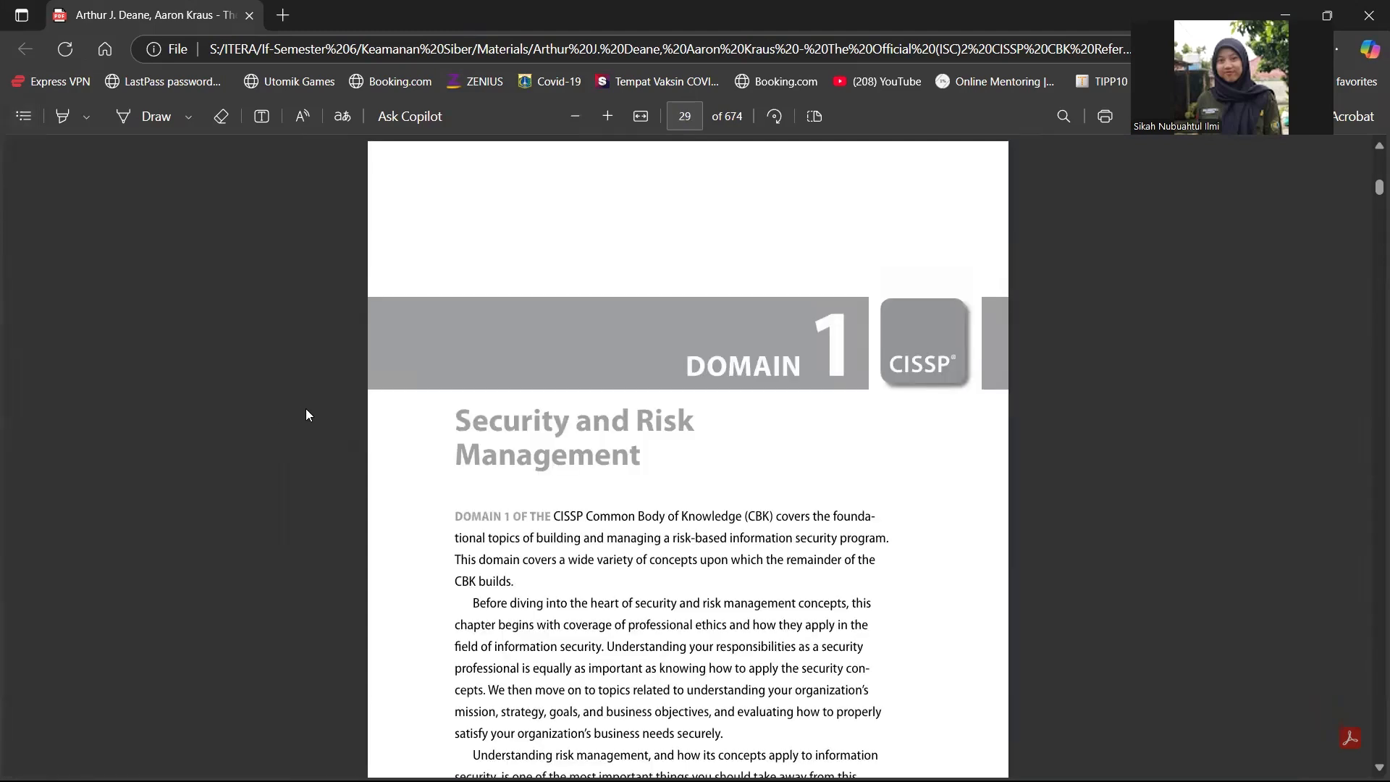
key("super")
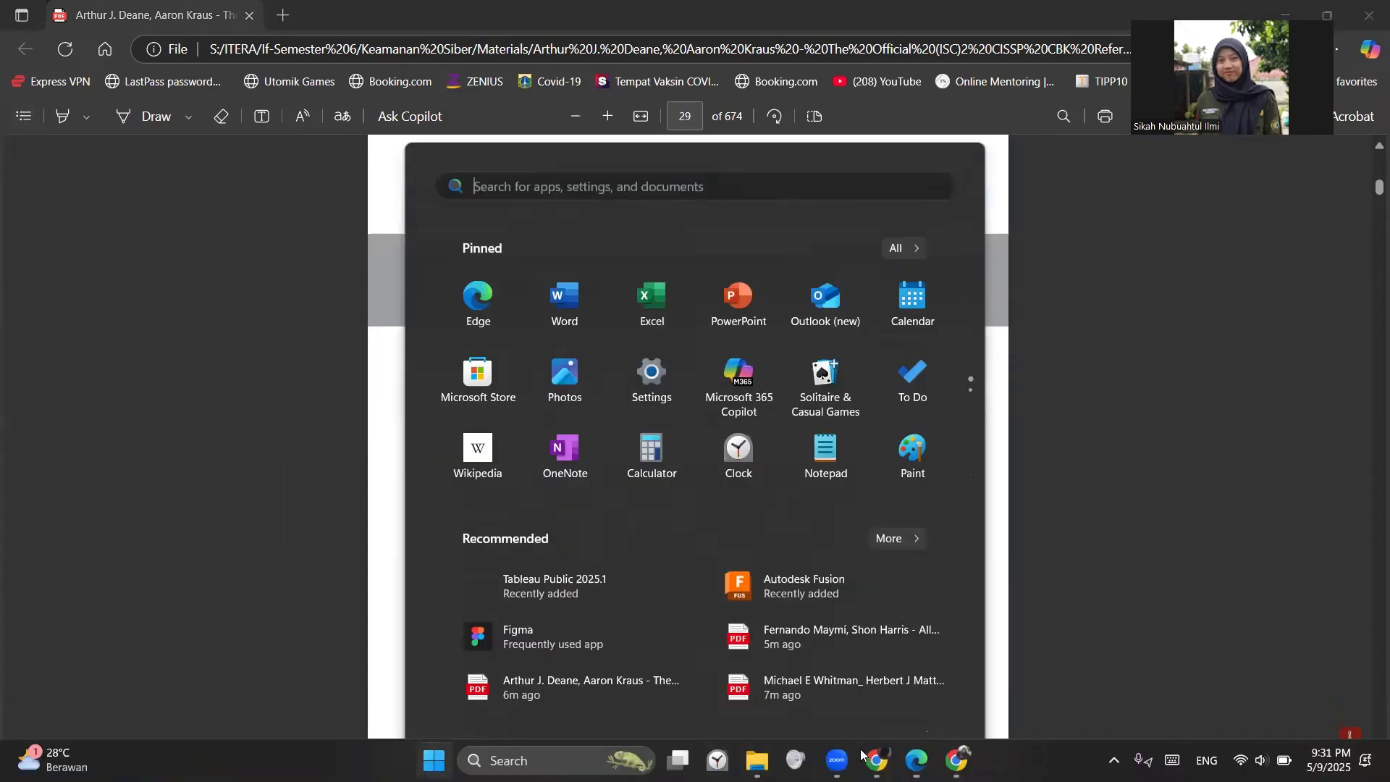
Switch to the other Chrome window and search the web for "security and risk management cissp" in a new tab
left_click(877, 760)
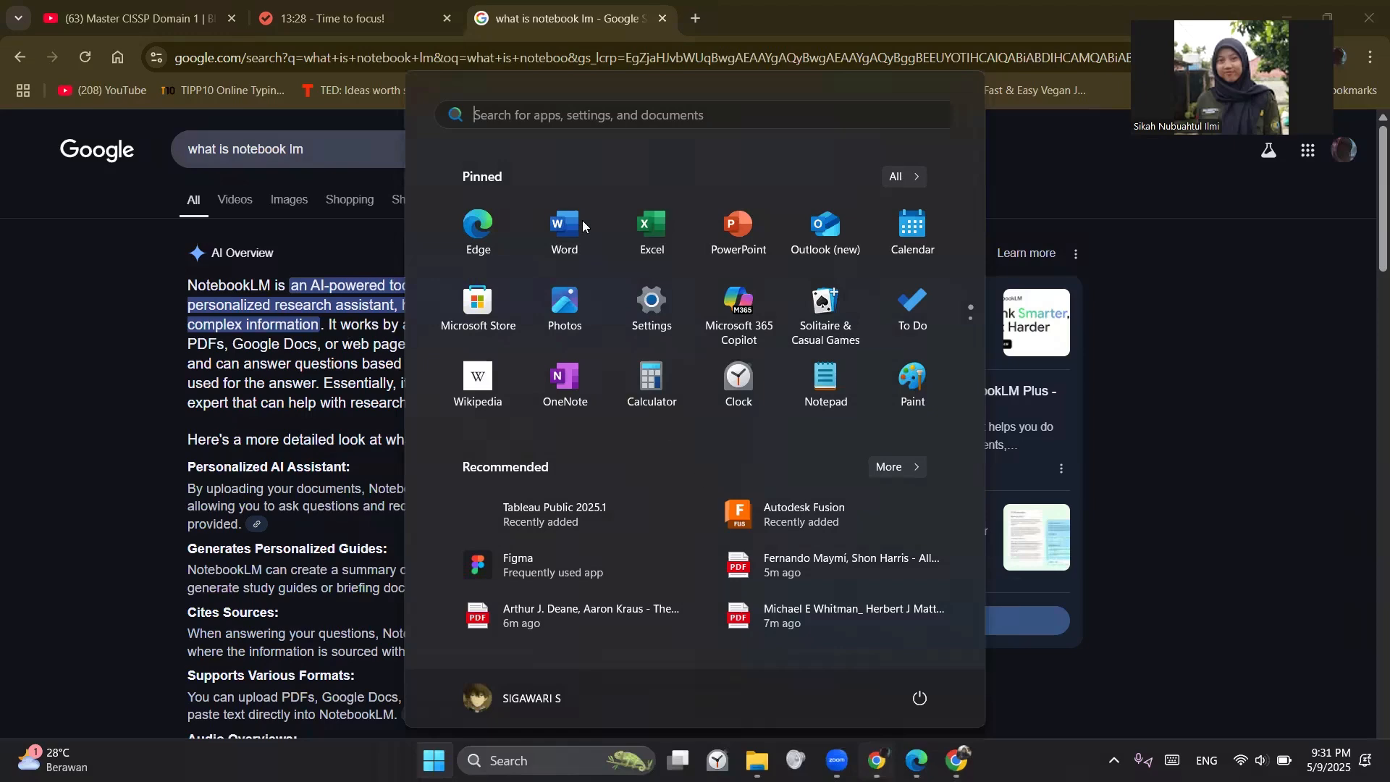
key("Escape")
left_click(697, 16)
type("s")
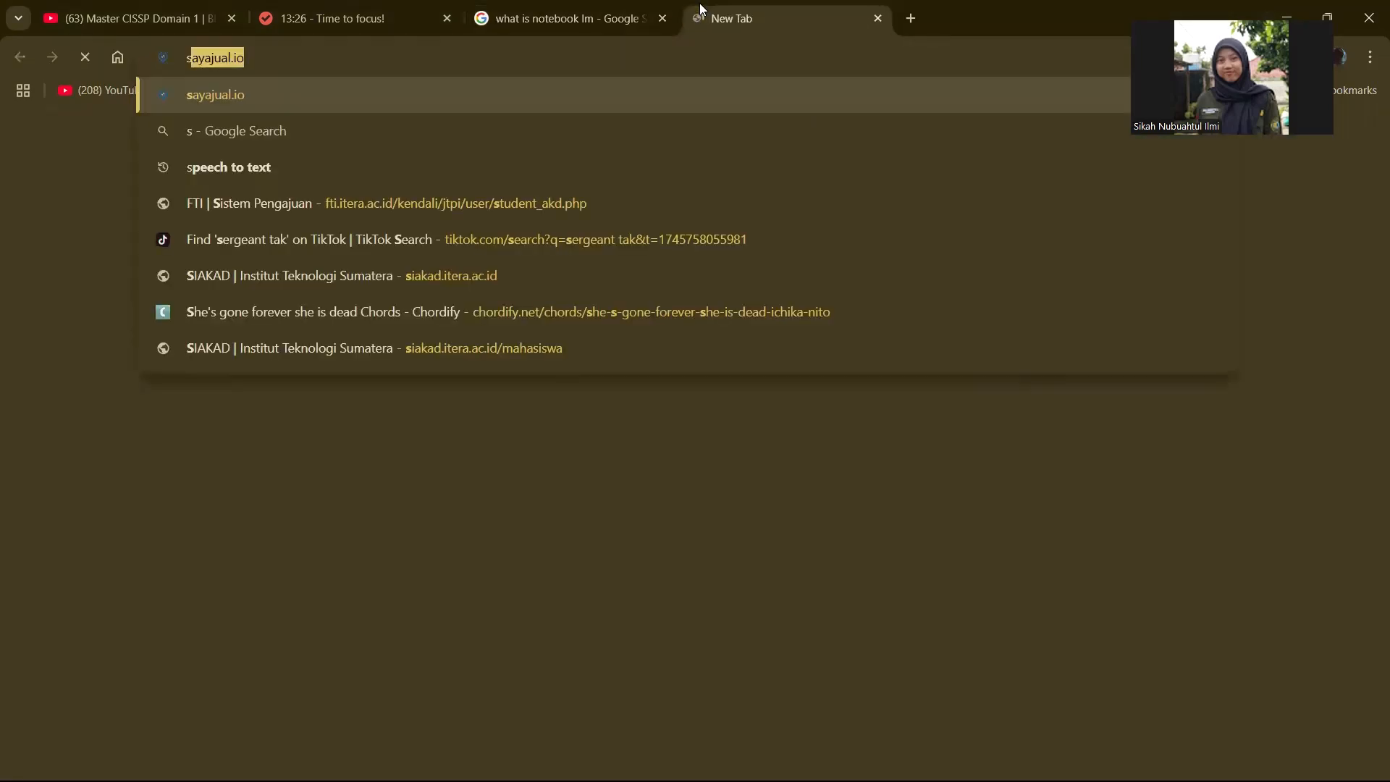
type("ecur")
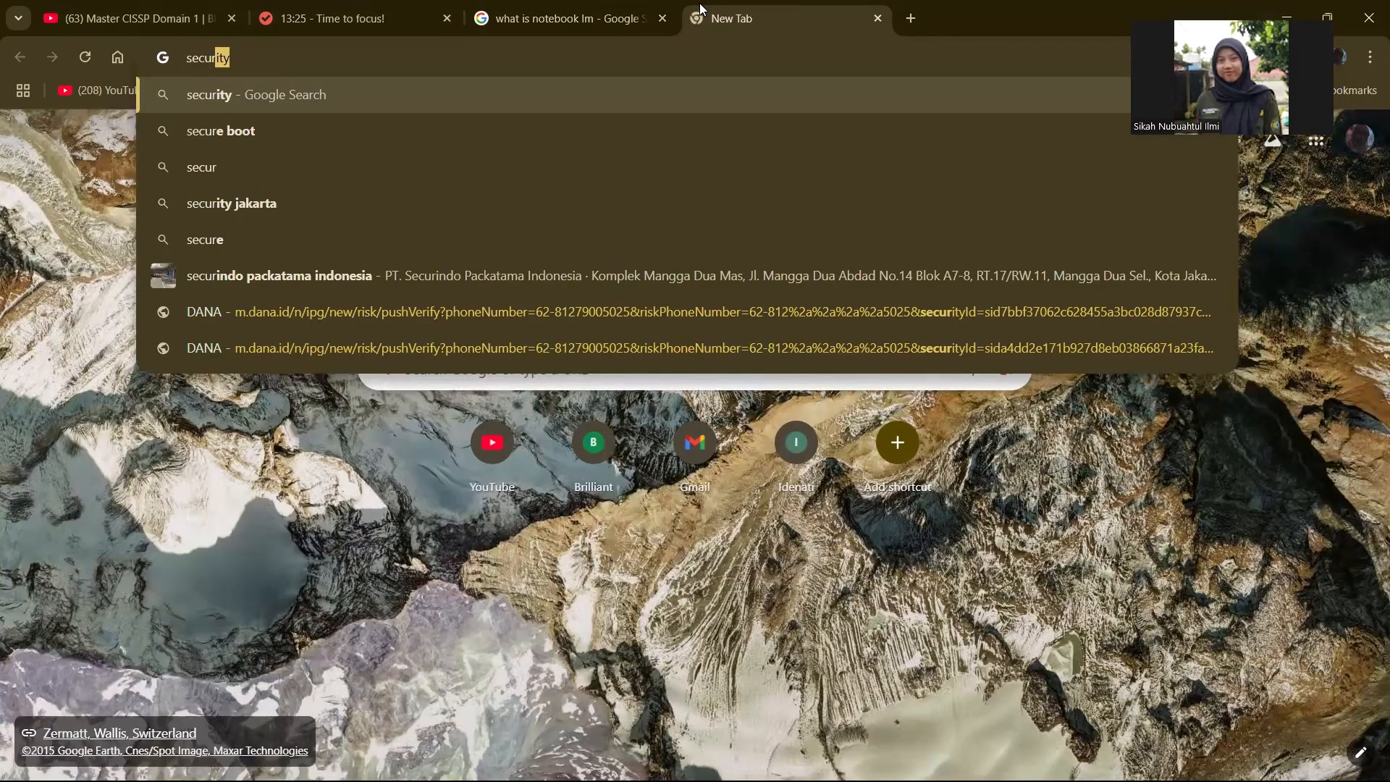
type("ity and risk management c")
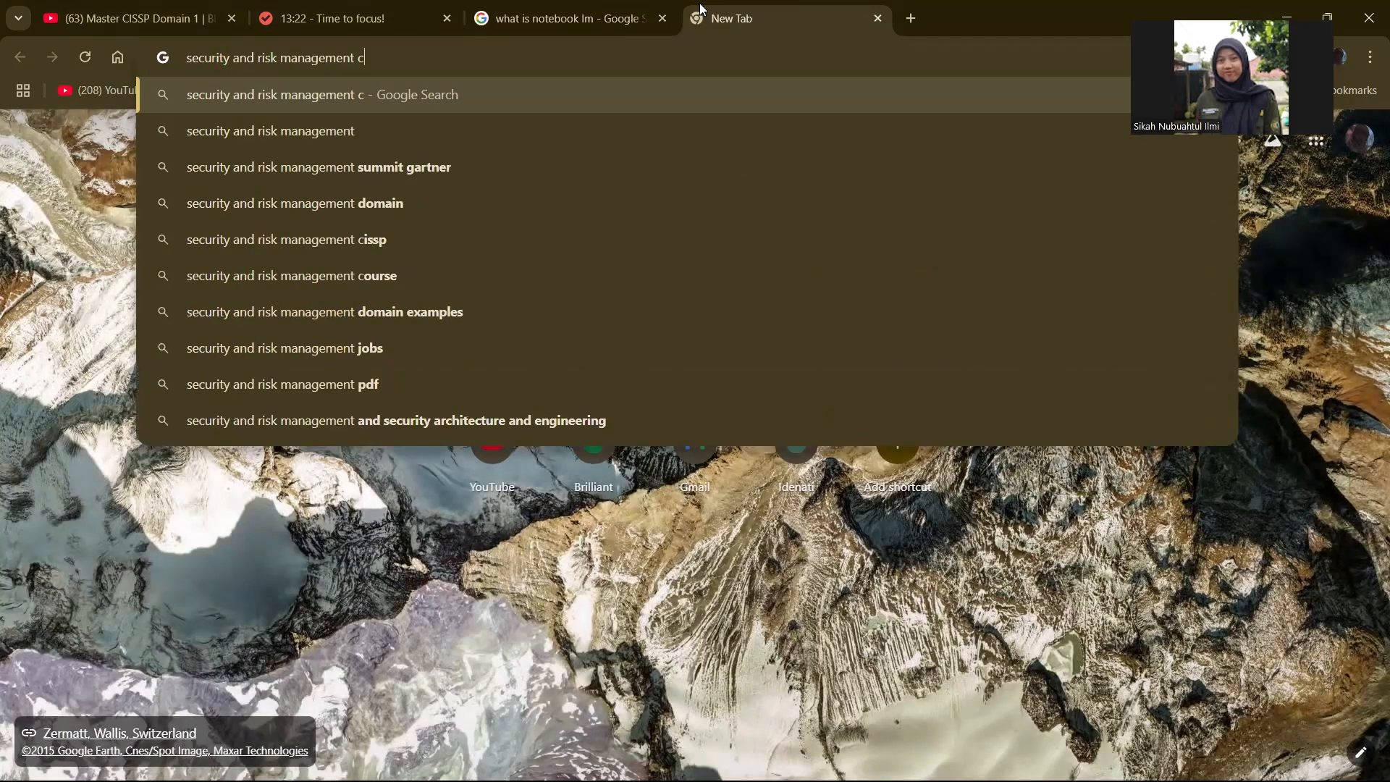
type("issp")
key("Return")
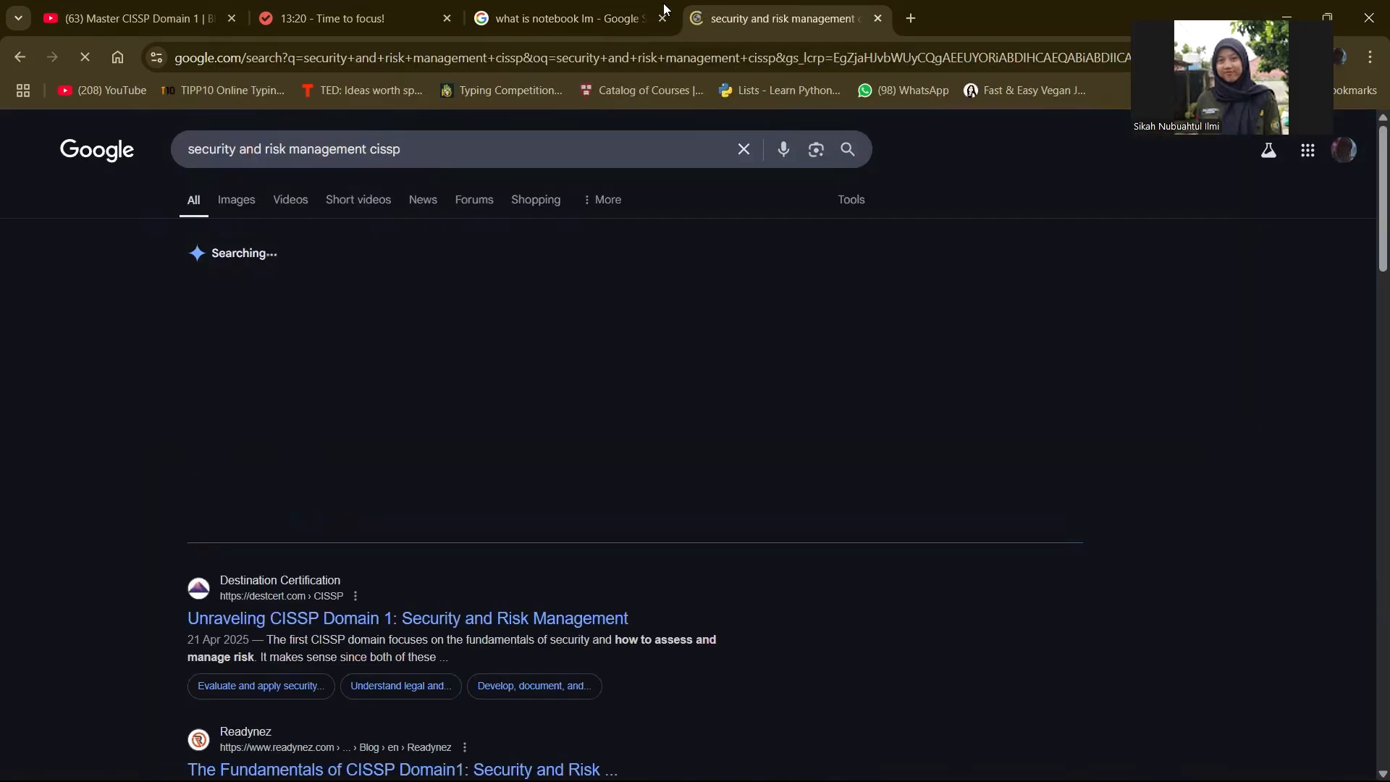
Open the Destination Certification article "Unraveling CISSP Domain 1: Security and Risk Management", copy its address and skim its opening sections
scroll(357, 504, "down", 2)
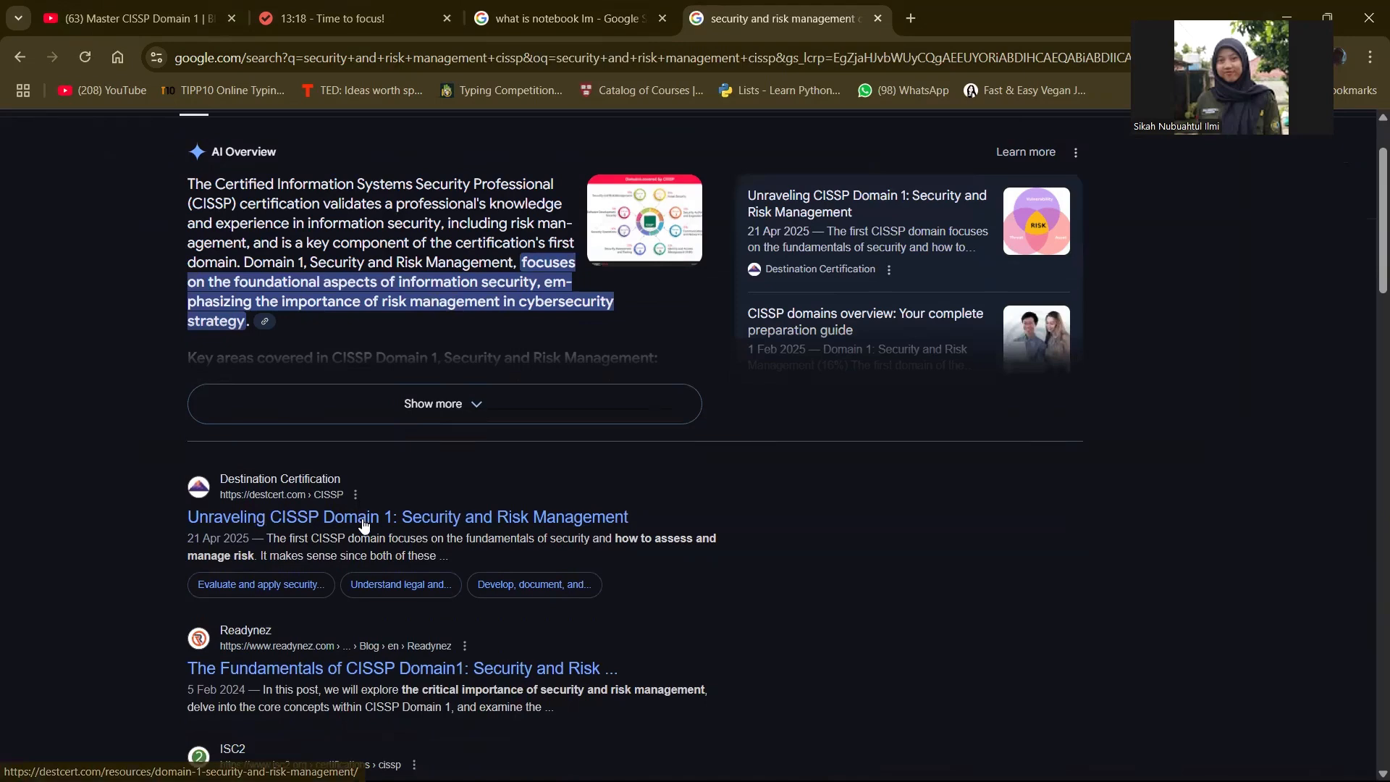
left_click(364, 520)
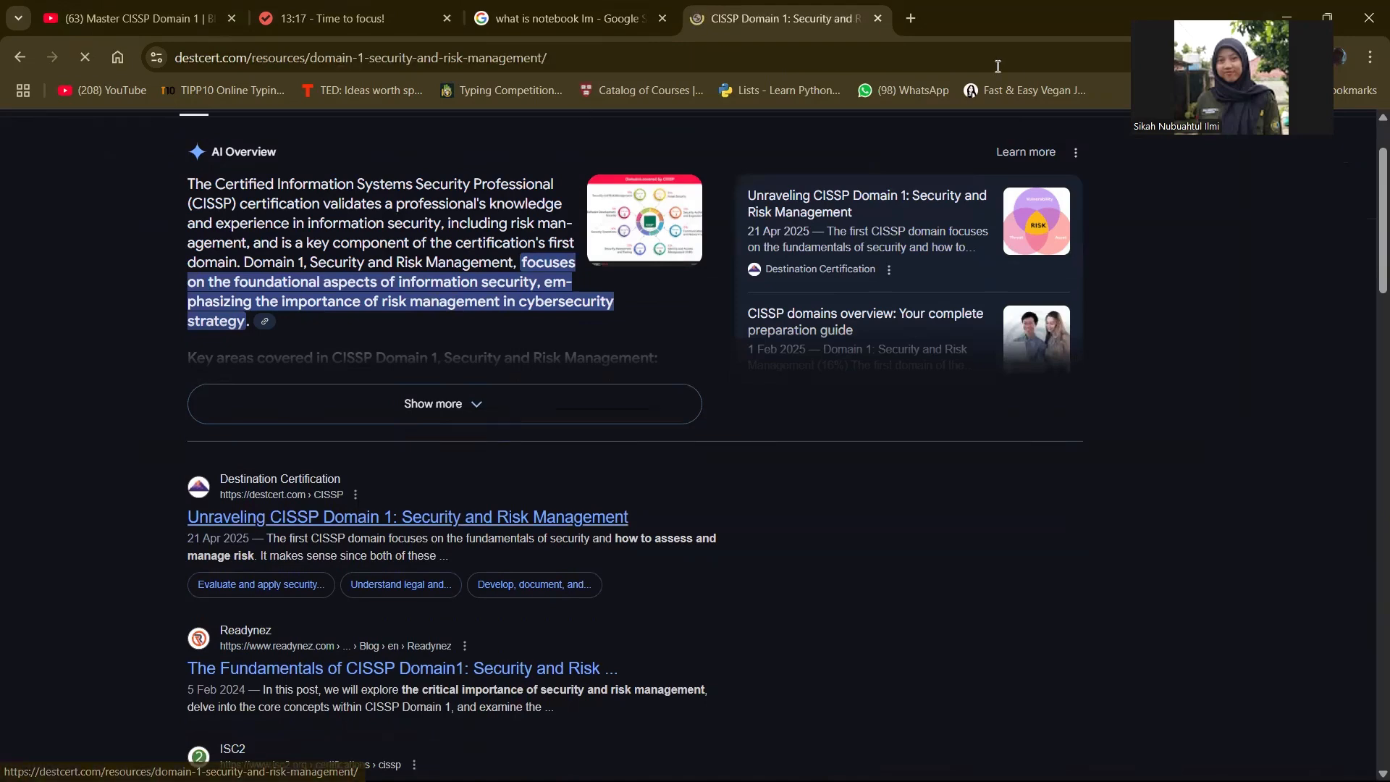
scroll(835, 391, "down", 15)
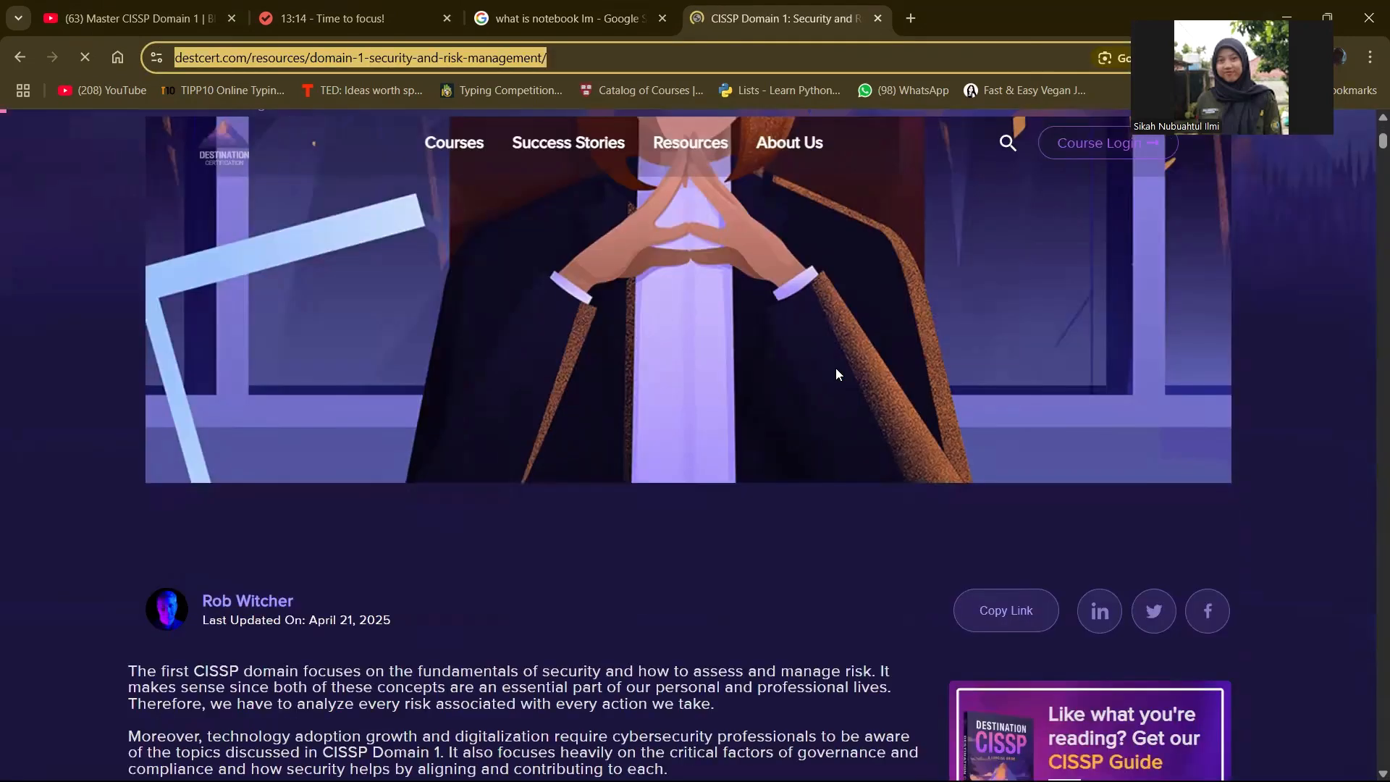
scroll(836, 368, "down", 10)
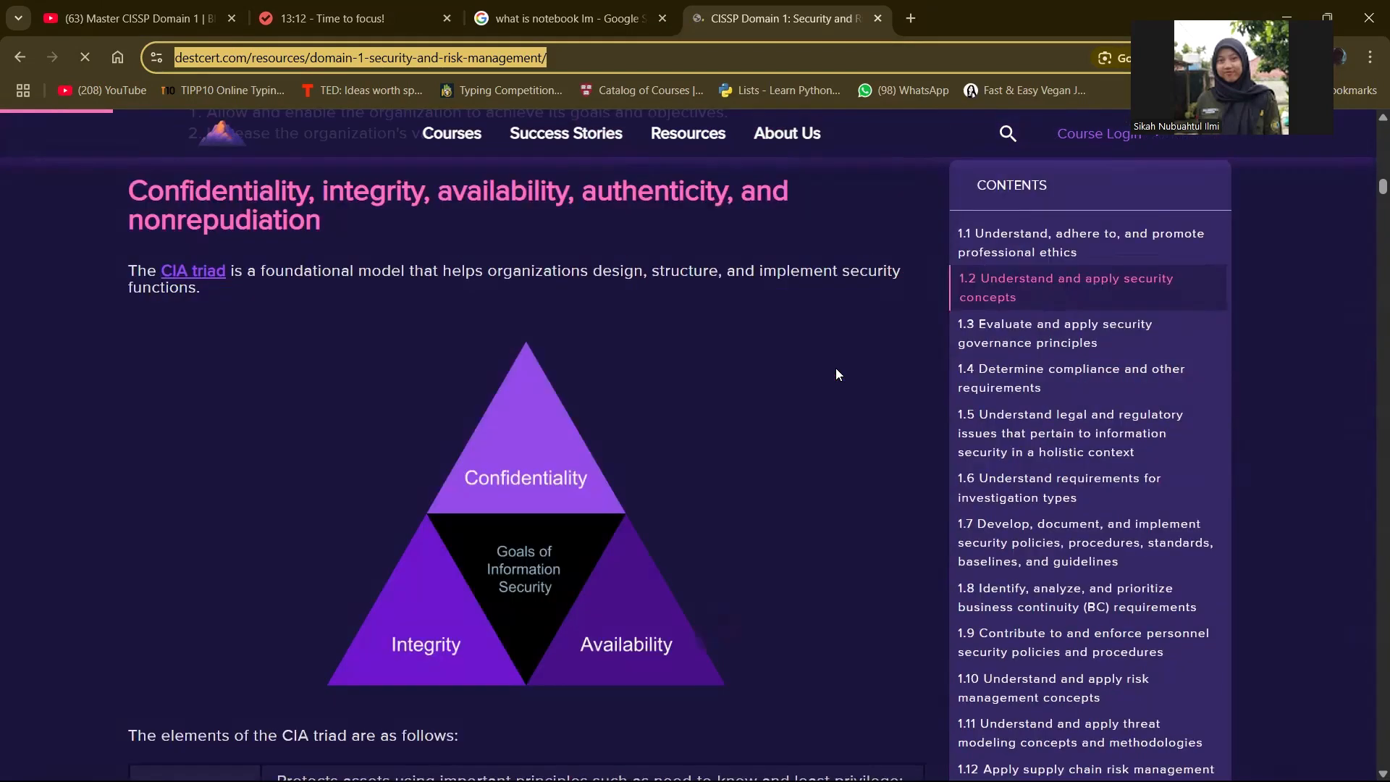
key("super")
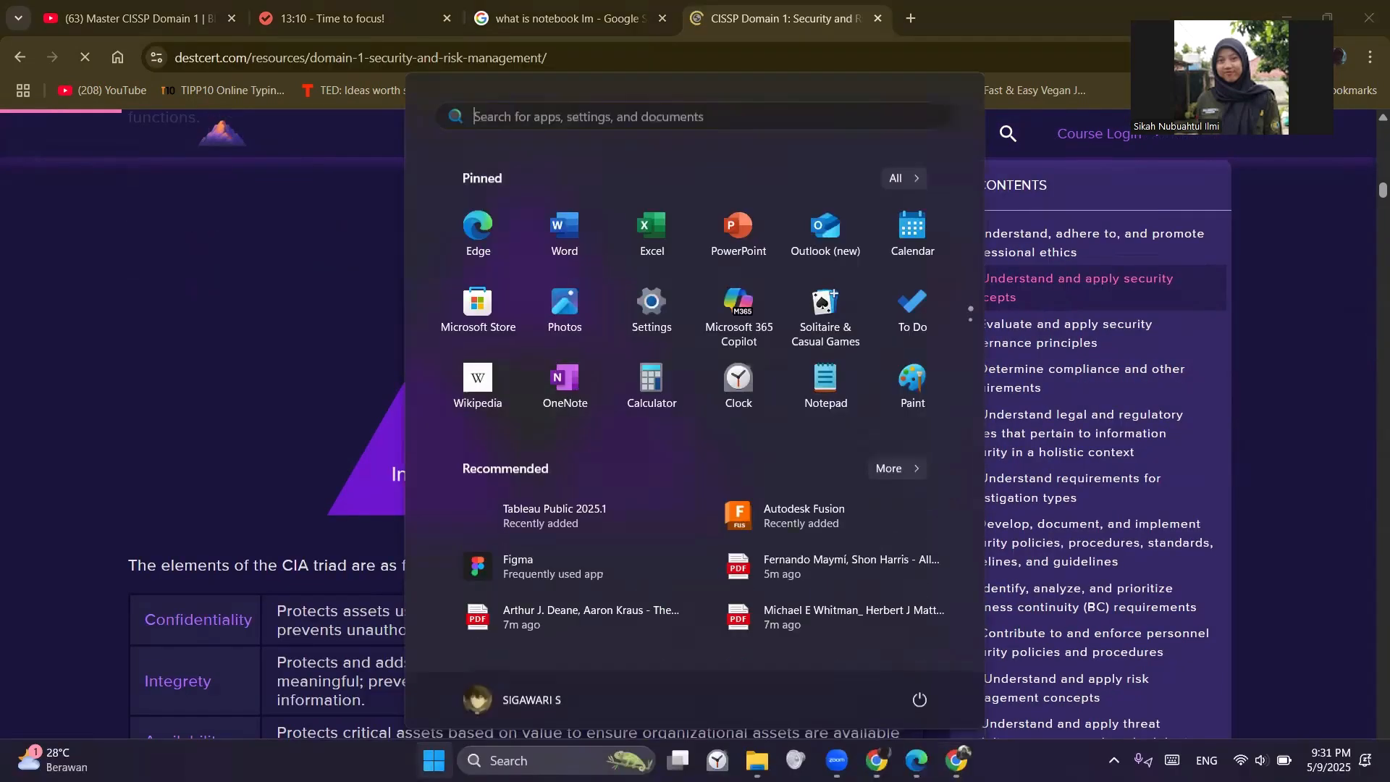
mouse_move(876, 760)
mouse_move(956, 760)
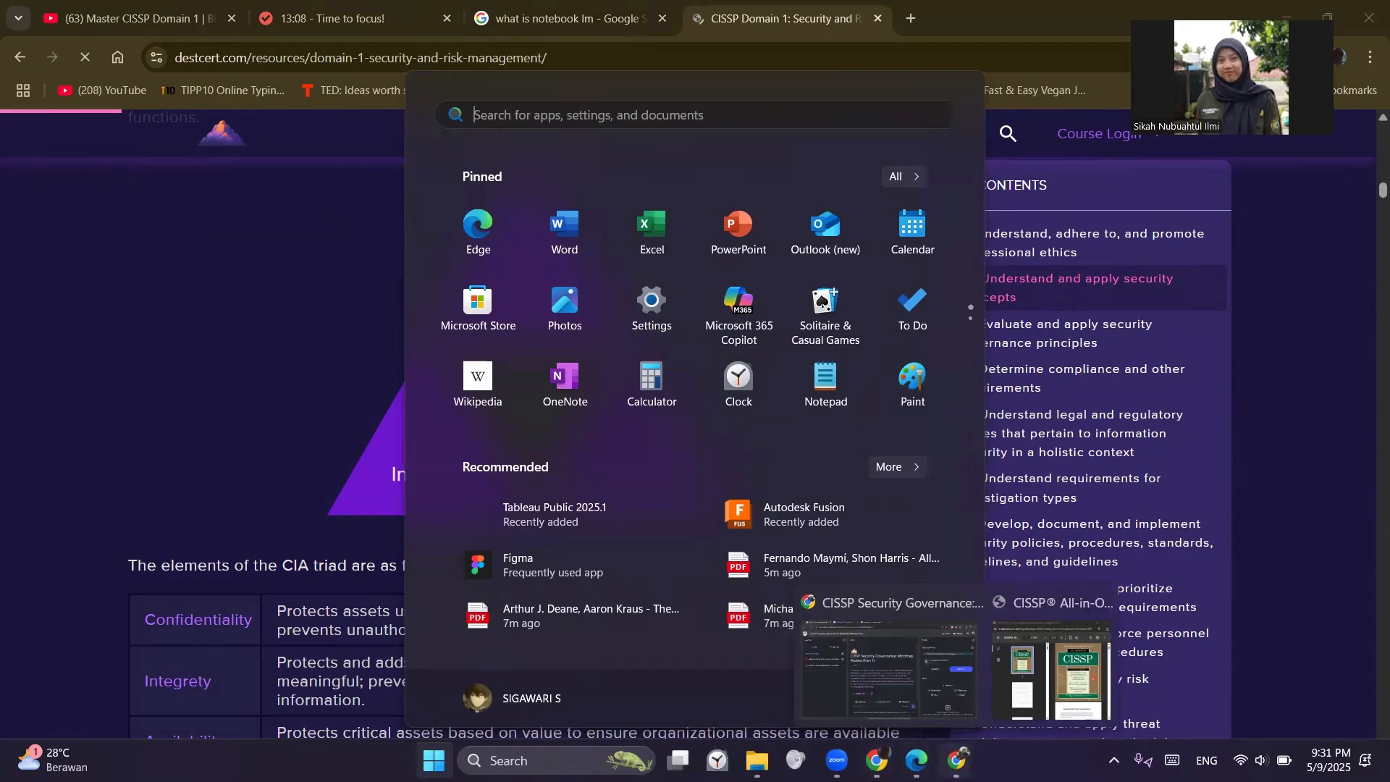
left_click(934, 673)
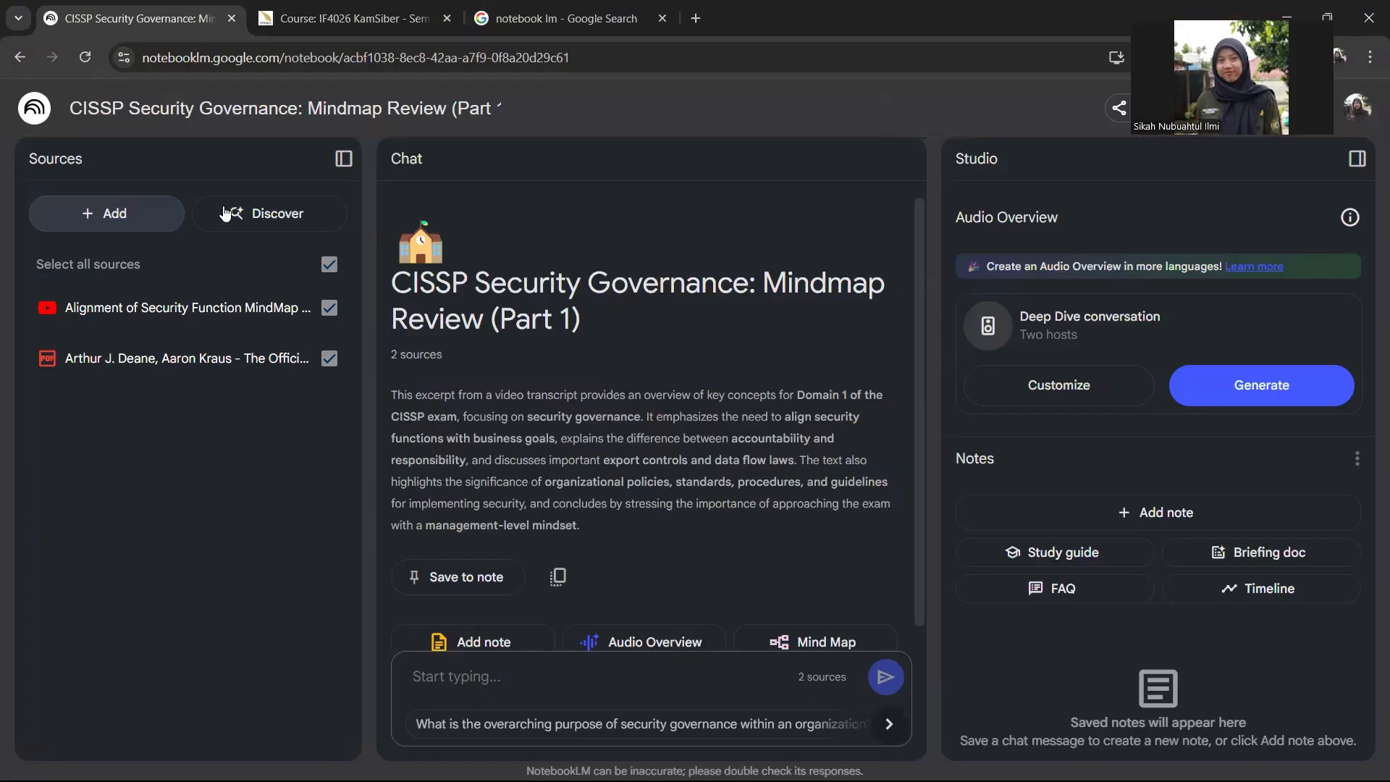
left_click(105, 212)
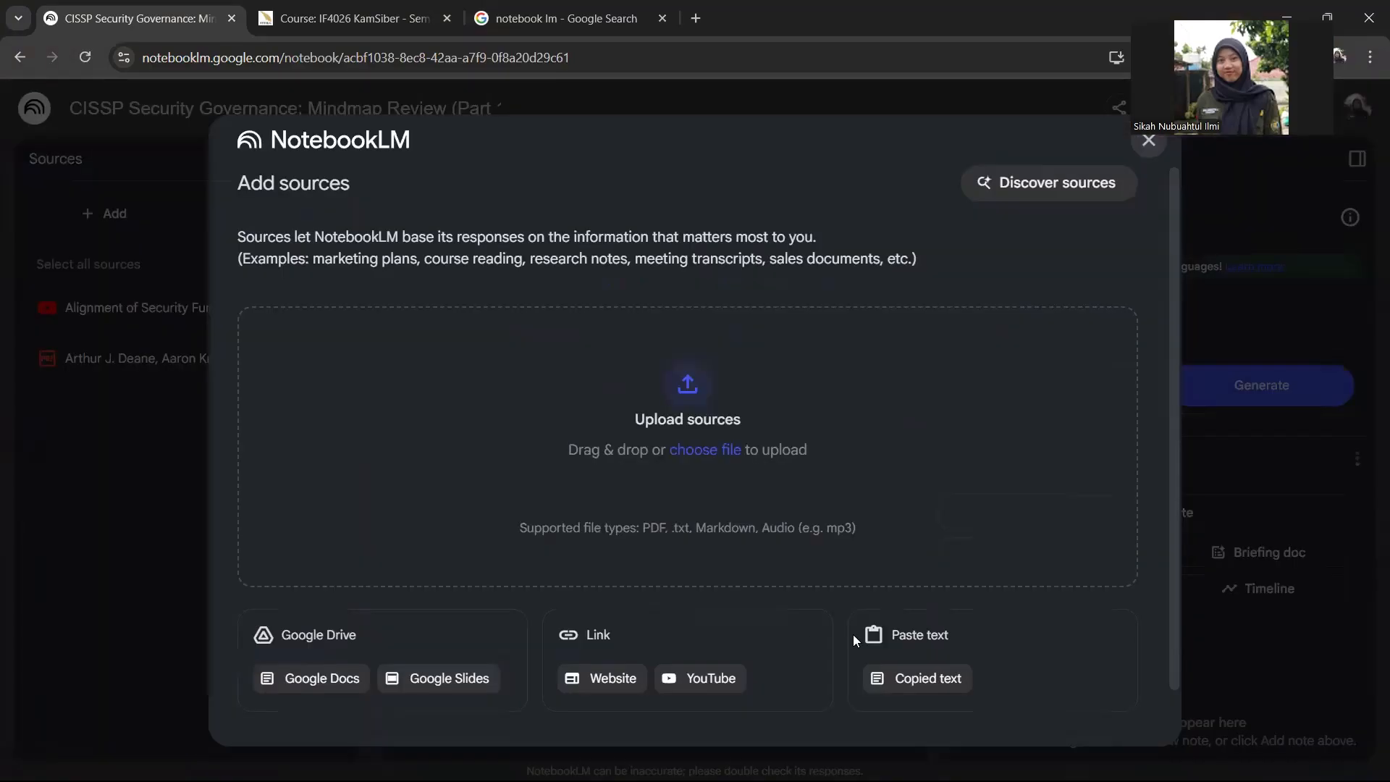
left_click(604, 679)
type("https://destcert.com/resources/domain-1-security-and-risk-management/")
left_click(1111, 676)
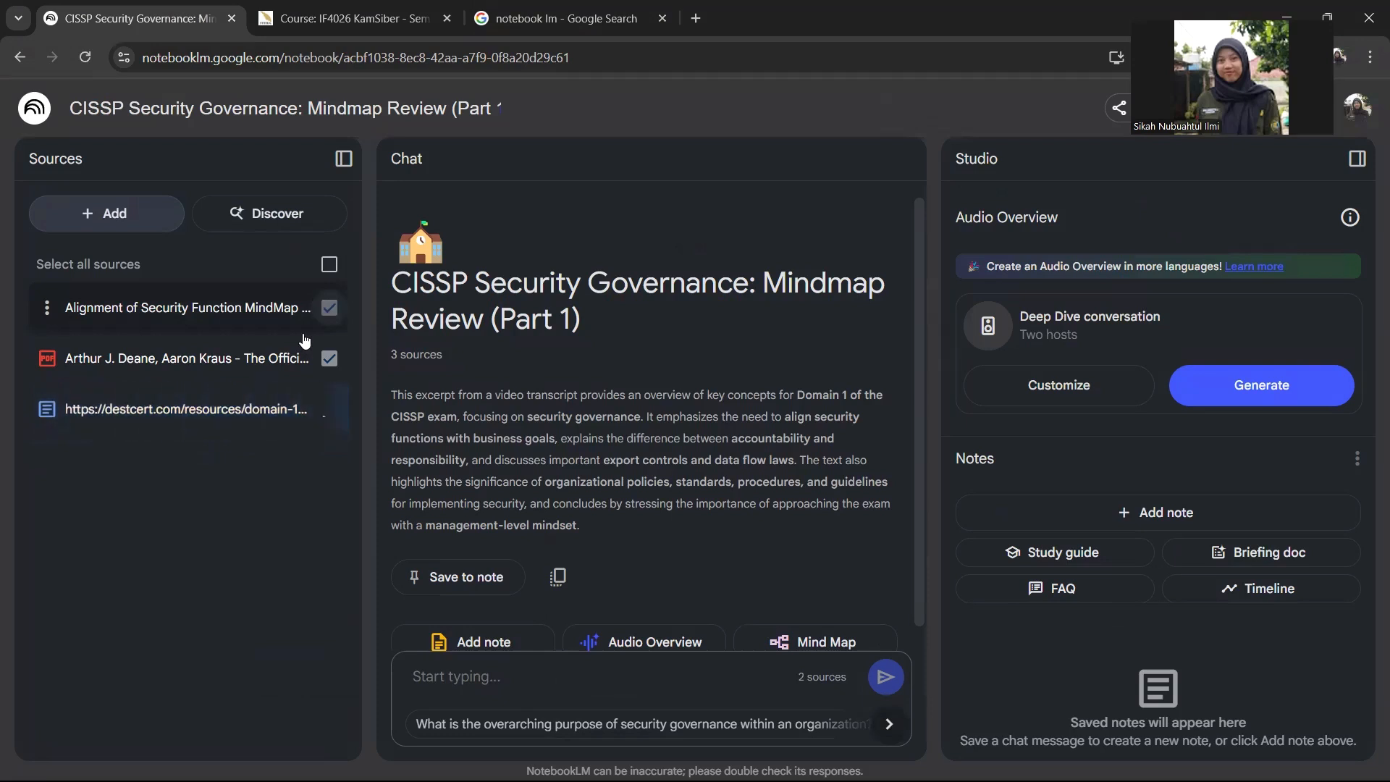
Rename the notebook as CISSP Domain 1
left_click(328, 107)
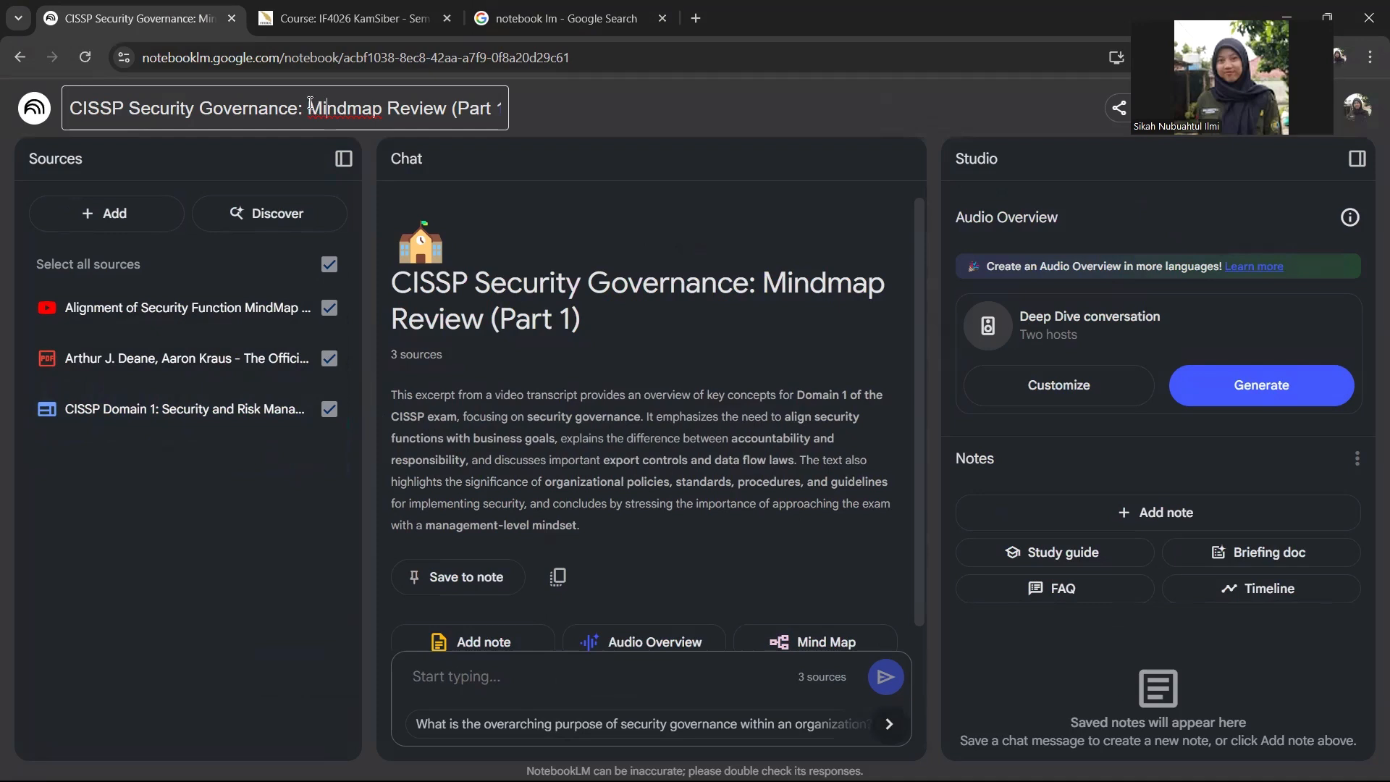
left_click_drag(82, 102, 145, 110)
left_click(398, 103)
left_click(493, 121)
left_click(143, 110)
left_click_drag(131, 107, 569, 110)
key("BackSpace")
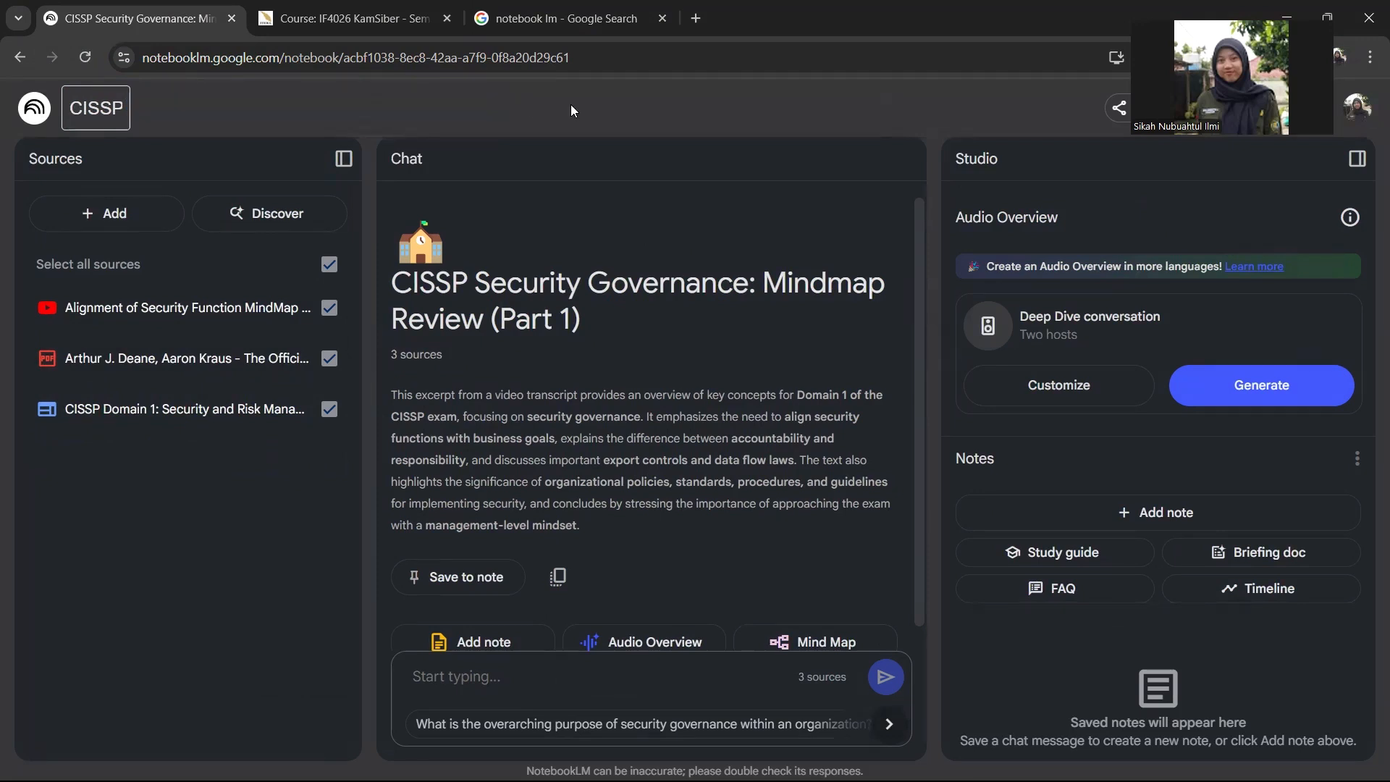
type("C")
type("omain 1")
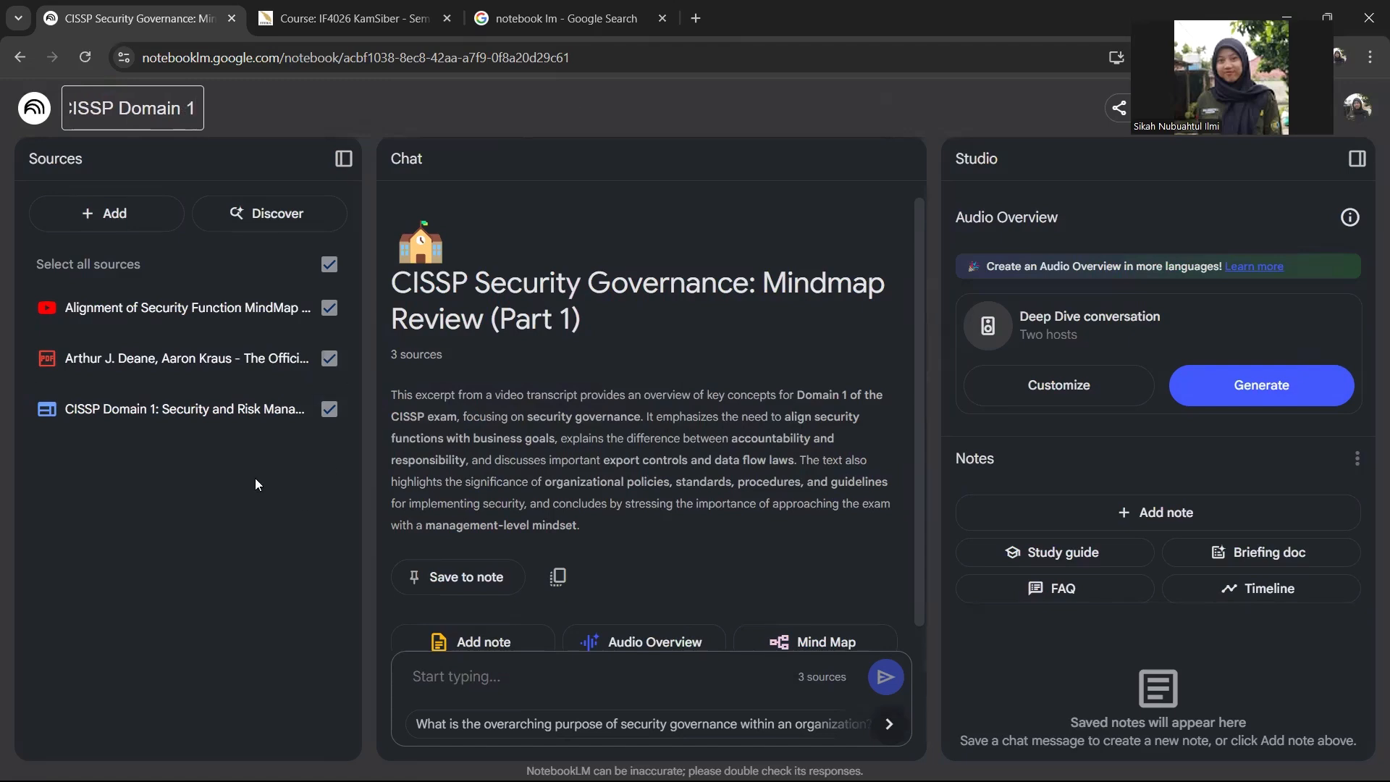
left_click(234, 472)
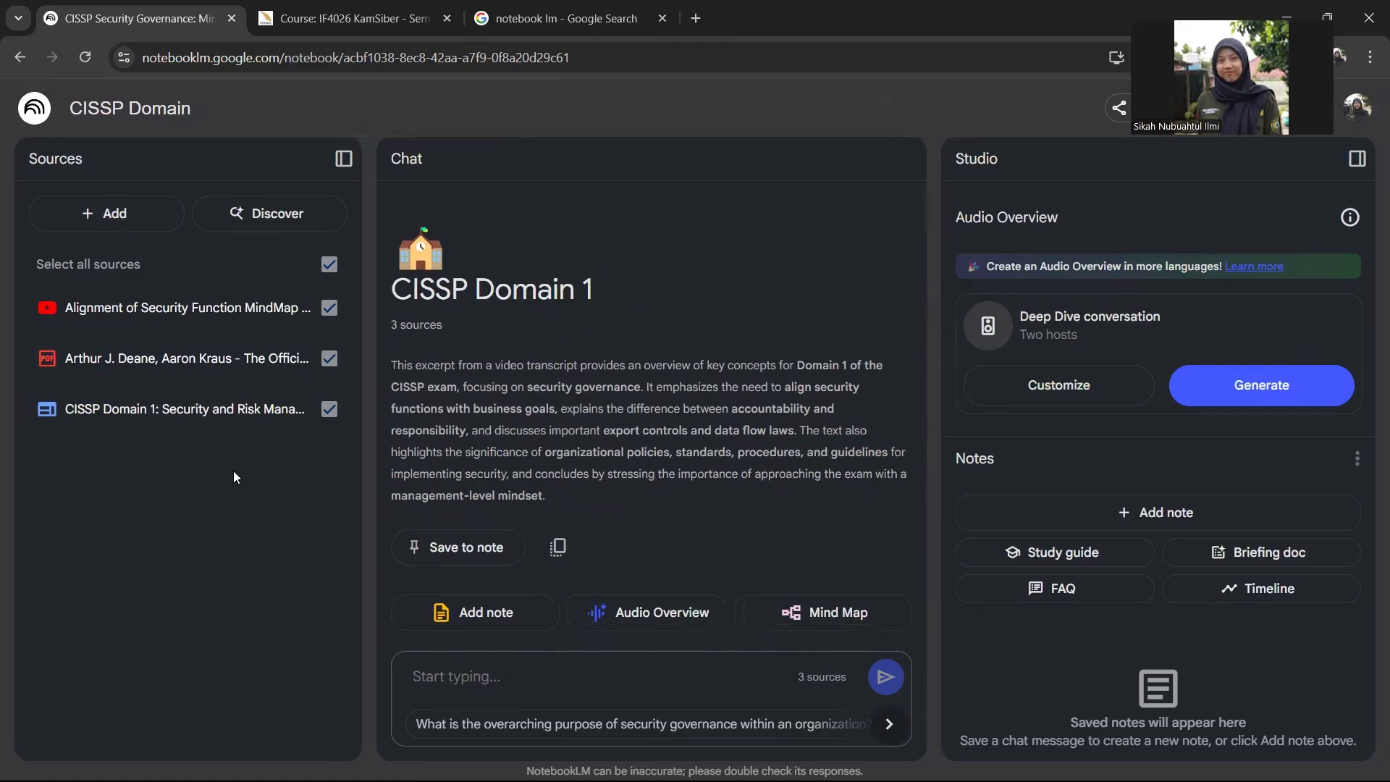
Look at the option for discovering new sources and close it without submitting a topic
left_click(247, 214)
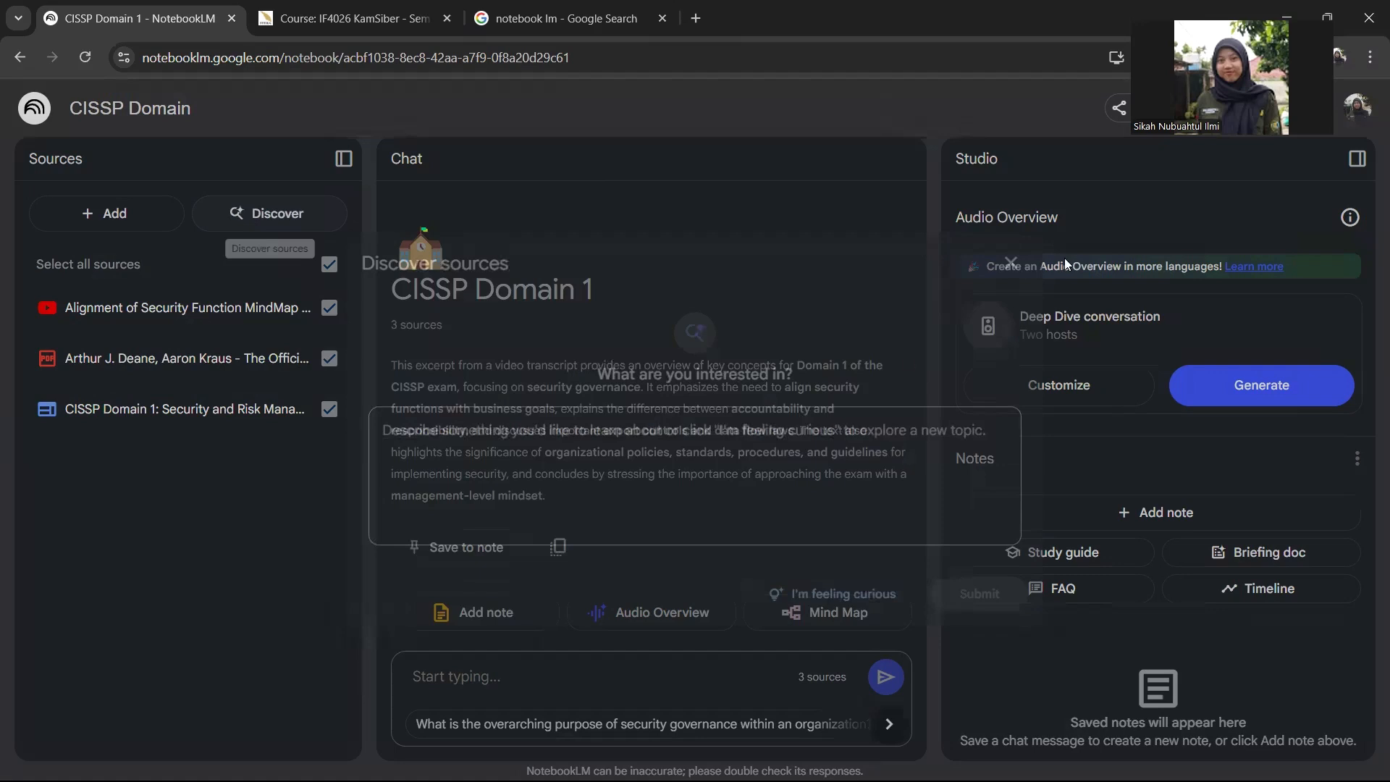
left_click(1023, 257)
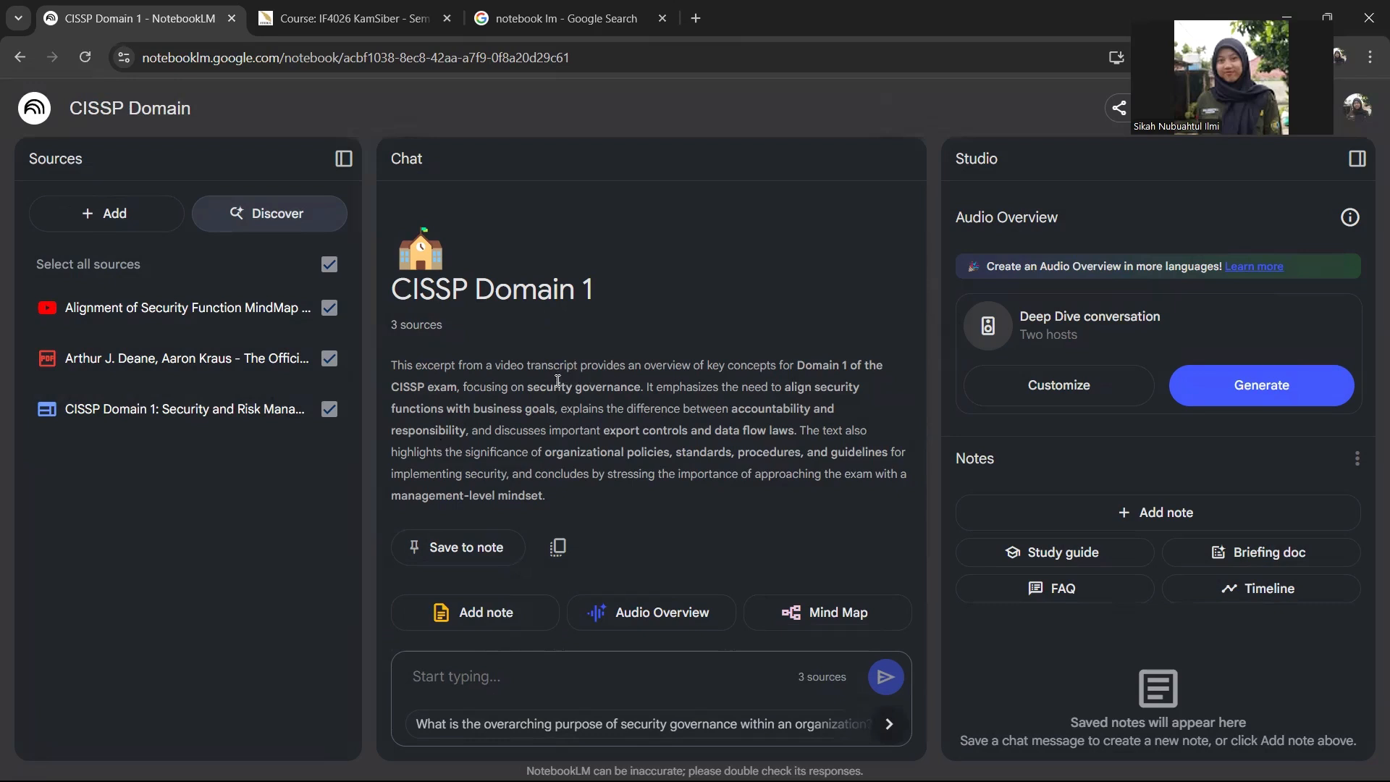
Read through the notebook's generated summary, following its key phrases from security governance to the management-level exam mindset
left_click_drag(577, 388, 683, 393)
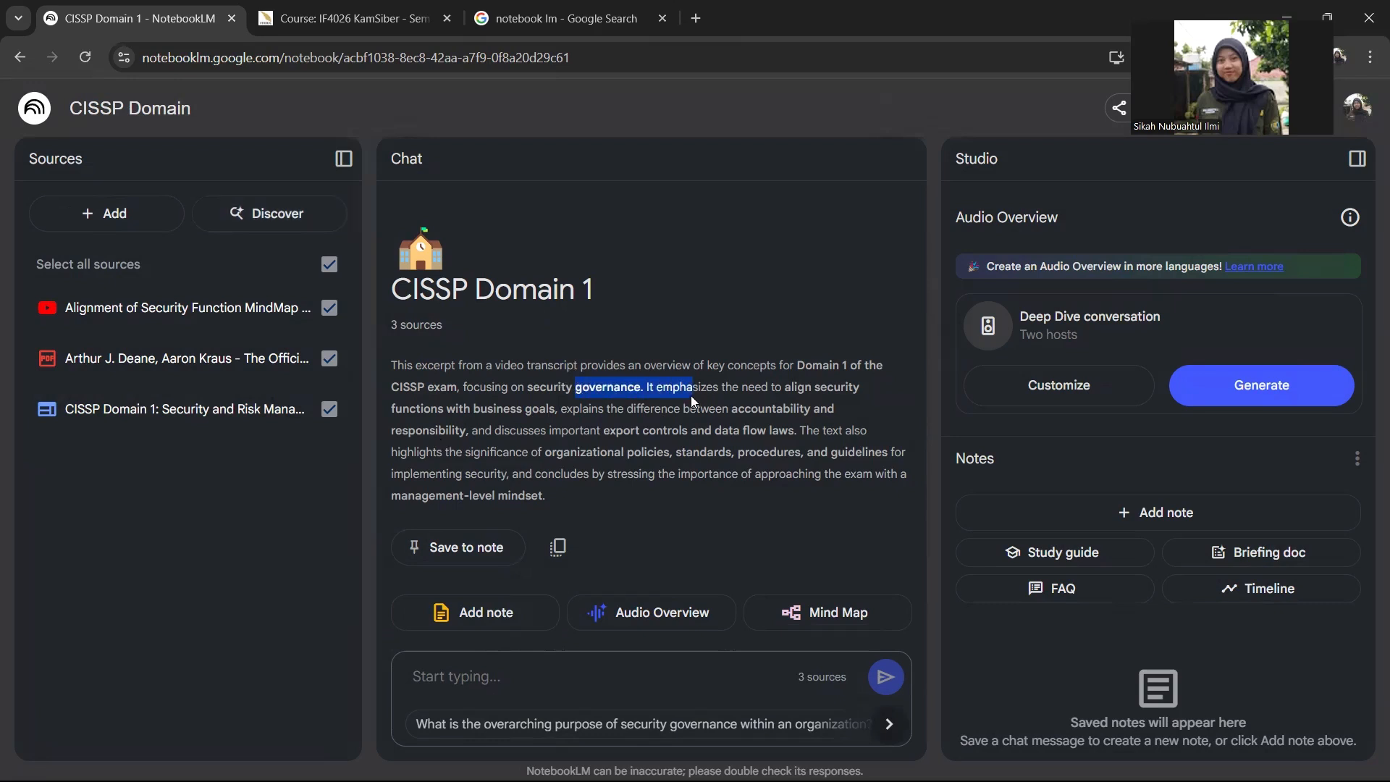
left_click(691, 396)
left_click_drag(484, 404, 629, 409)
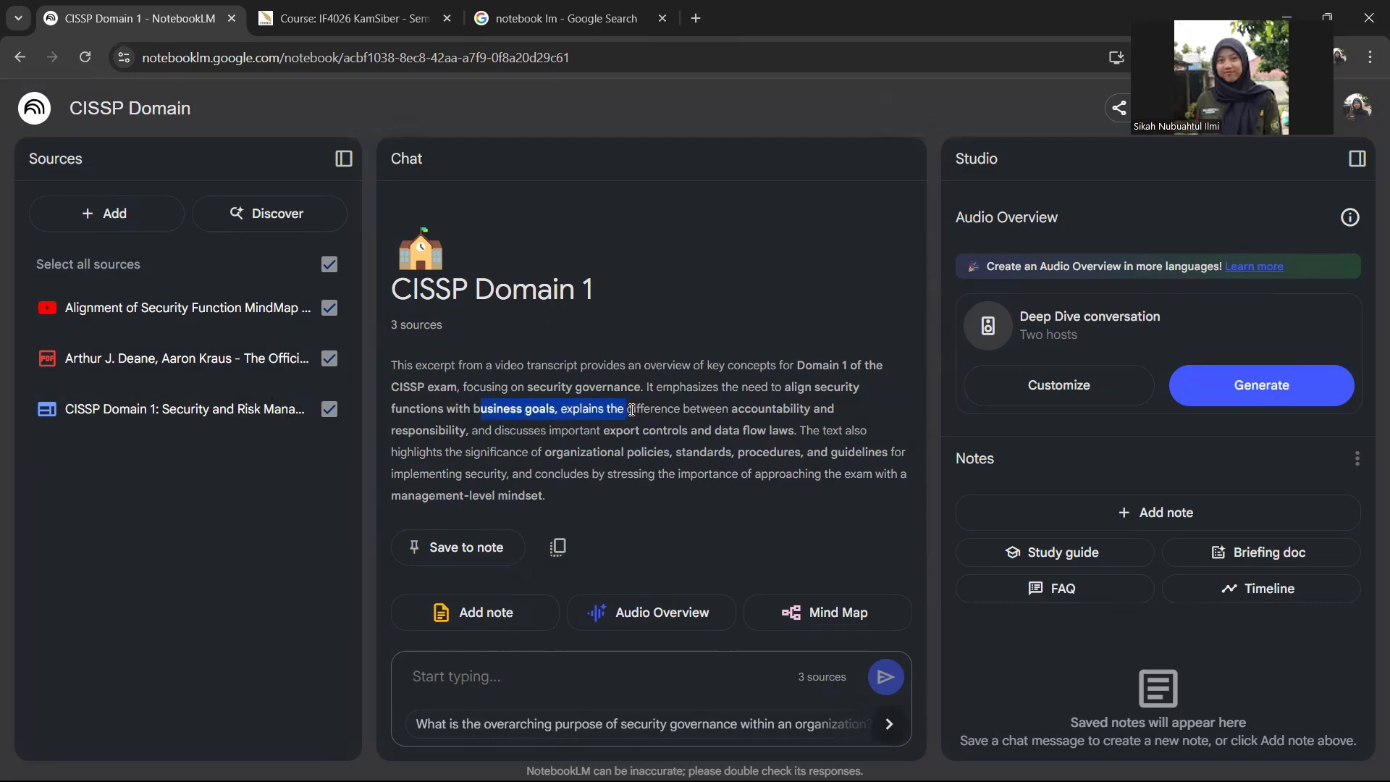
left_click(630, 409)
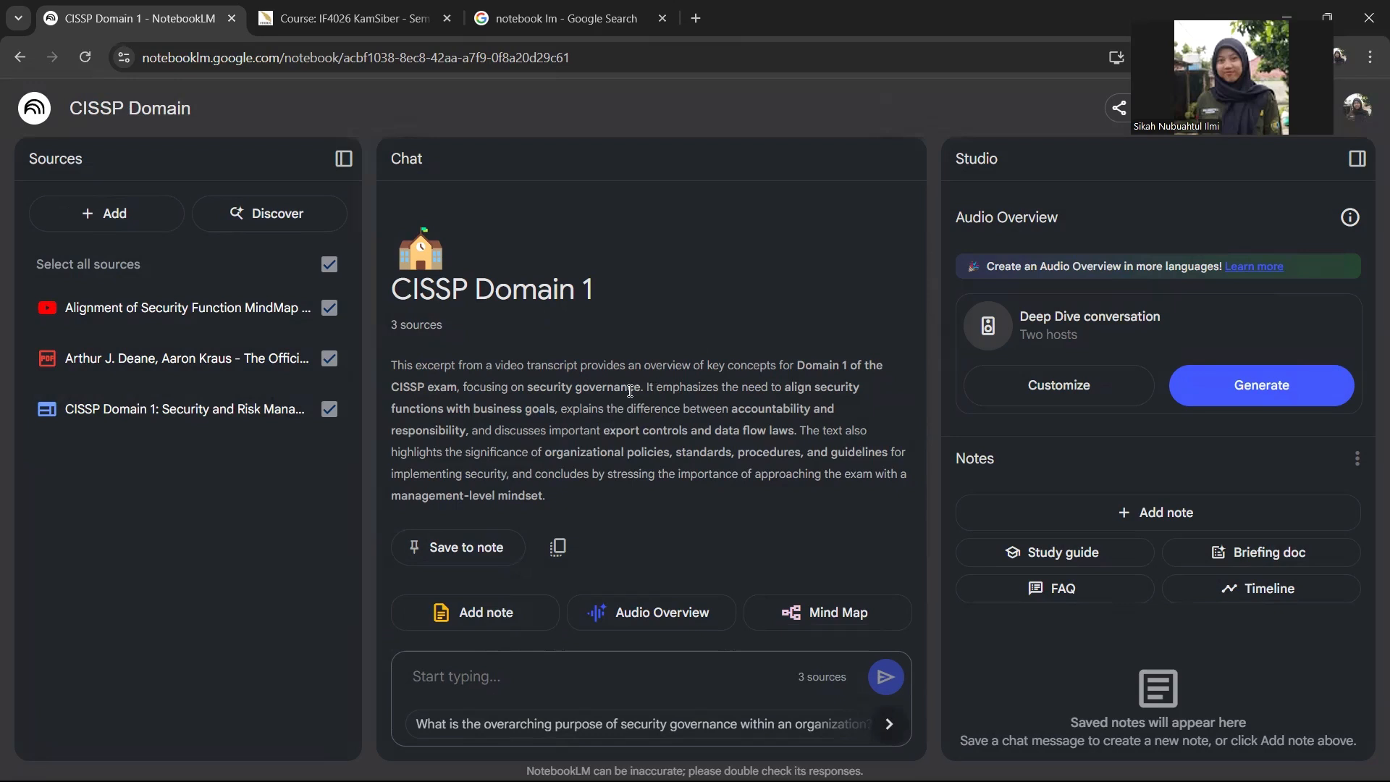
left_click_drag(640, 387, 544, 384)
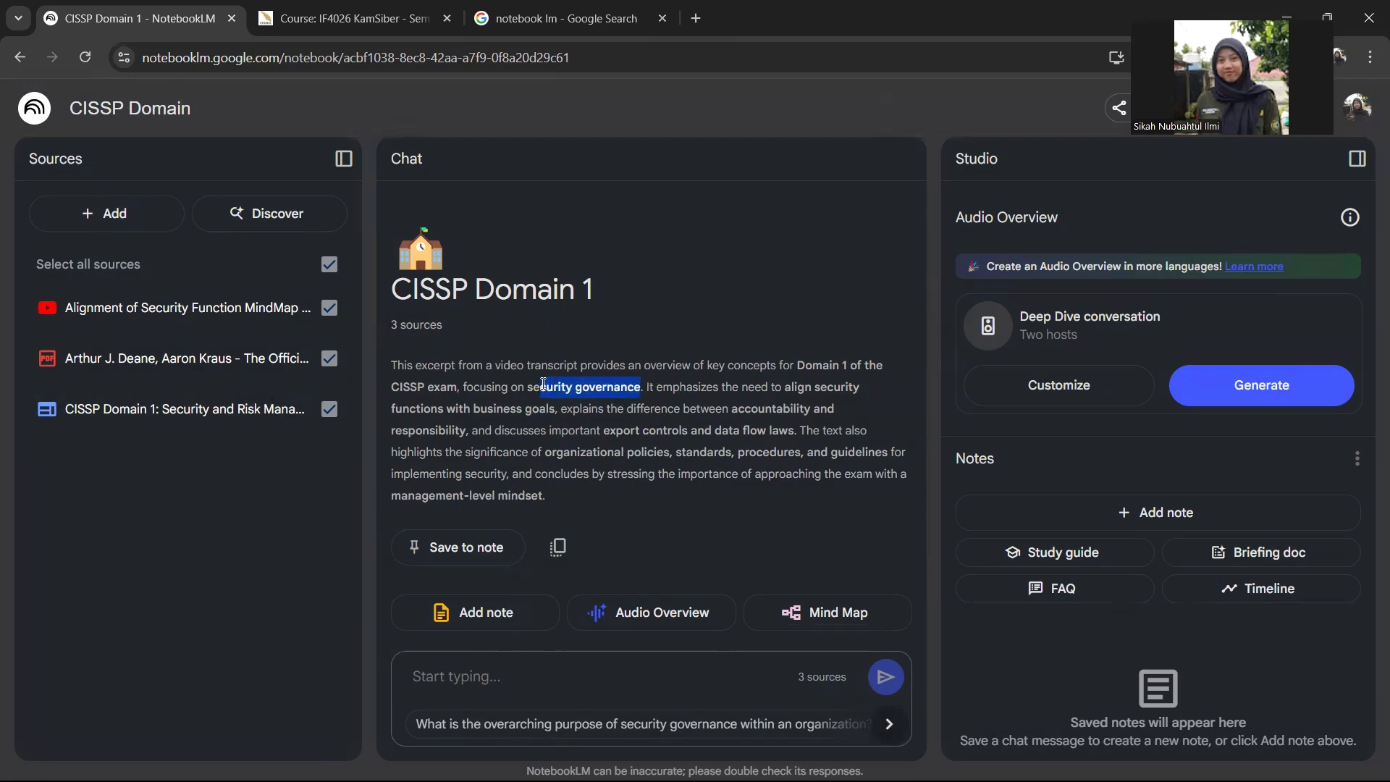
left_click(543, 385)
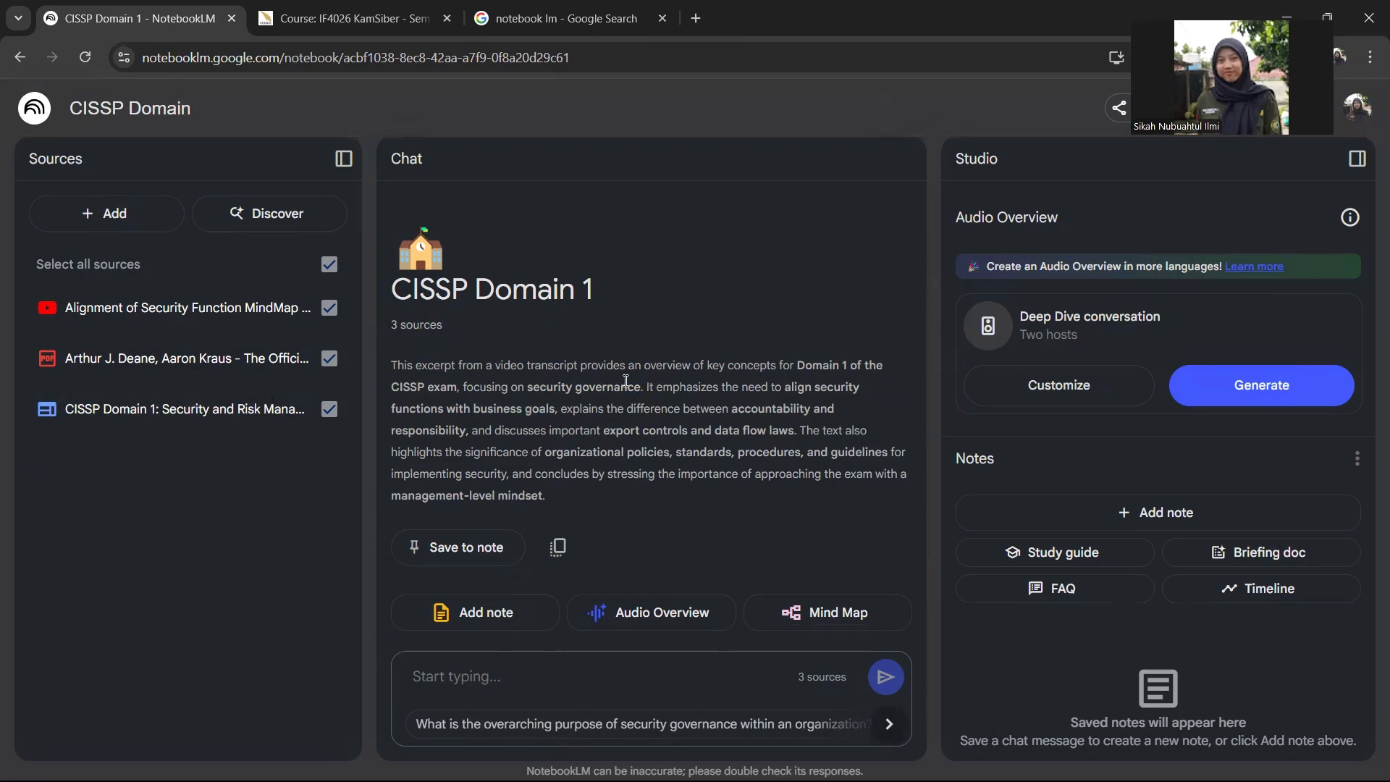
double_click(786, 387)
left_click_drag(814, 403, 847, 393)
left_click(847, 393)
left_click_drag(624, 408, 762, 425)
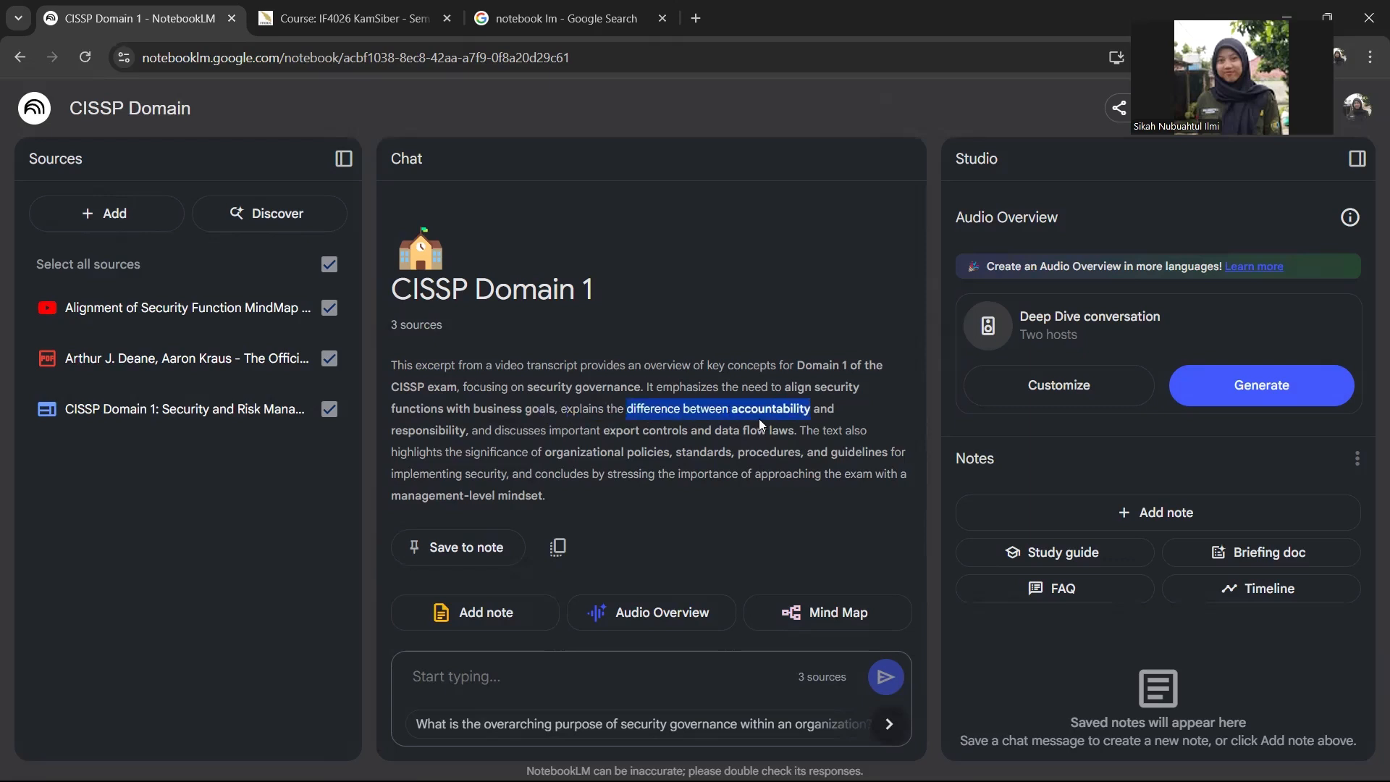
left_click(756, 418)
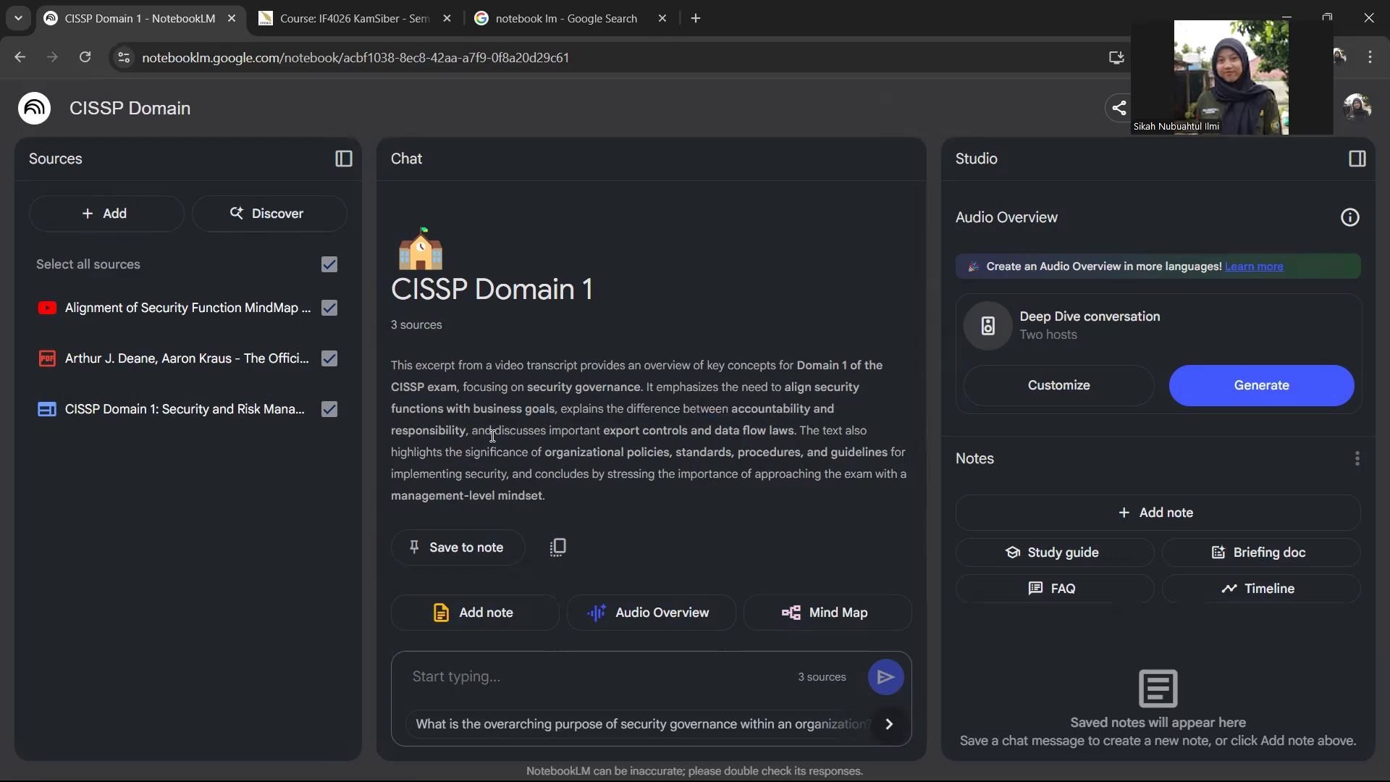
left_click_drag(493, 433, 590, 436)
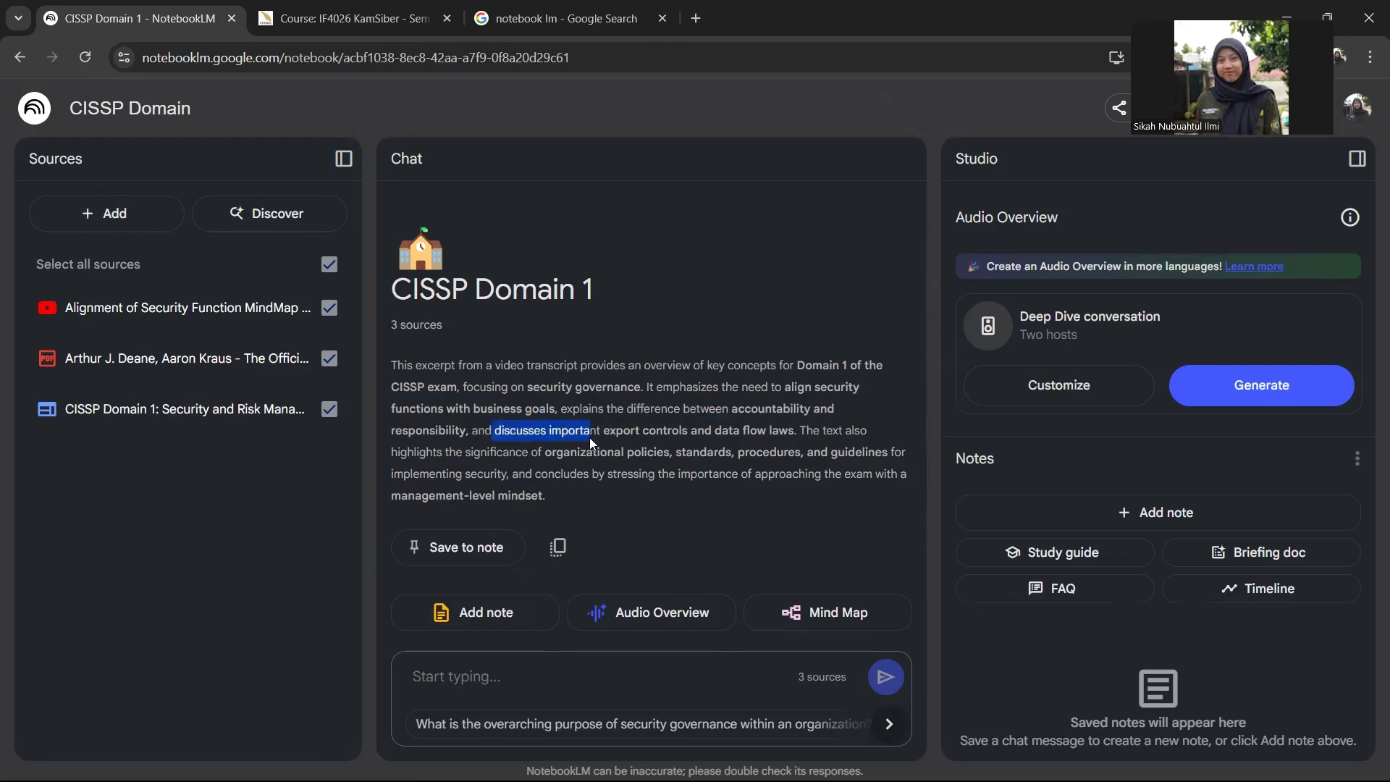
left_click_drag(523, 433, 675, 435)
left_click(655, 429)
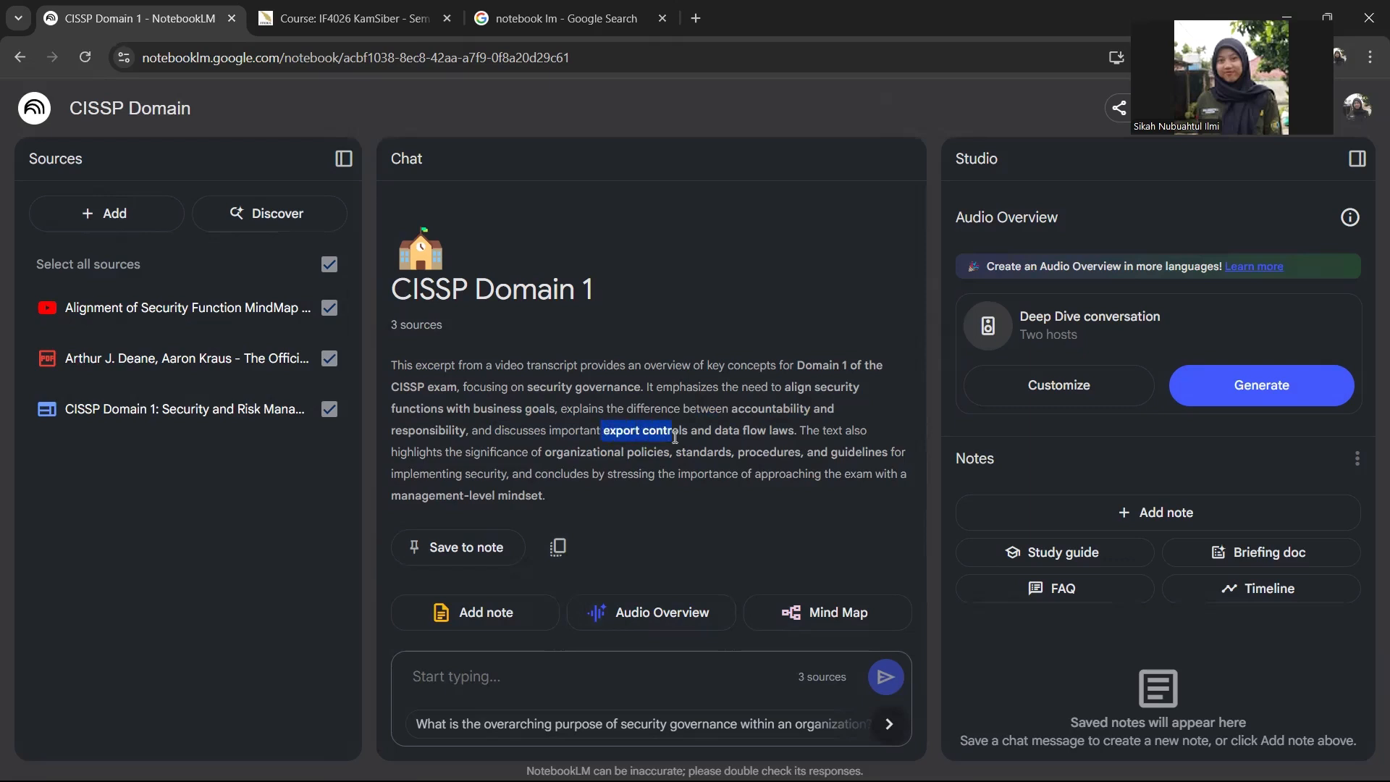
left_click(694, 433)
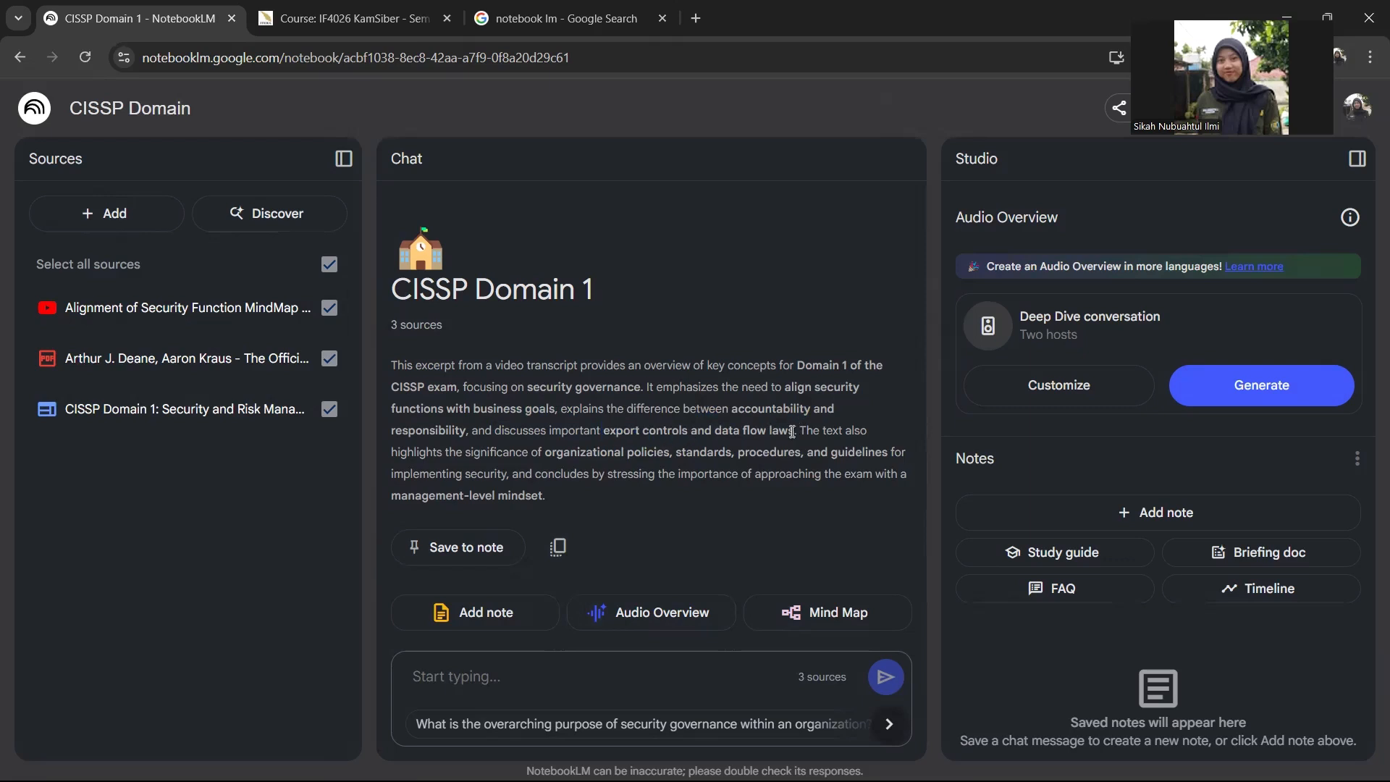
left_click_drag(797, 432, 678, 432)
left_click_drag(770, 432, 716, 434)
left_click(838, 430)
left_click_drag(458, 450, 539, 456)
left_click(629, 454)
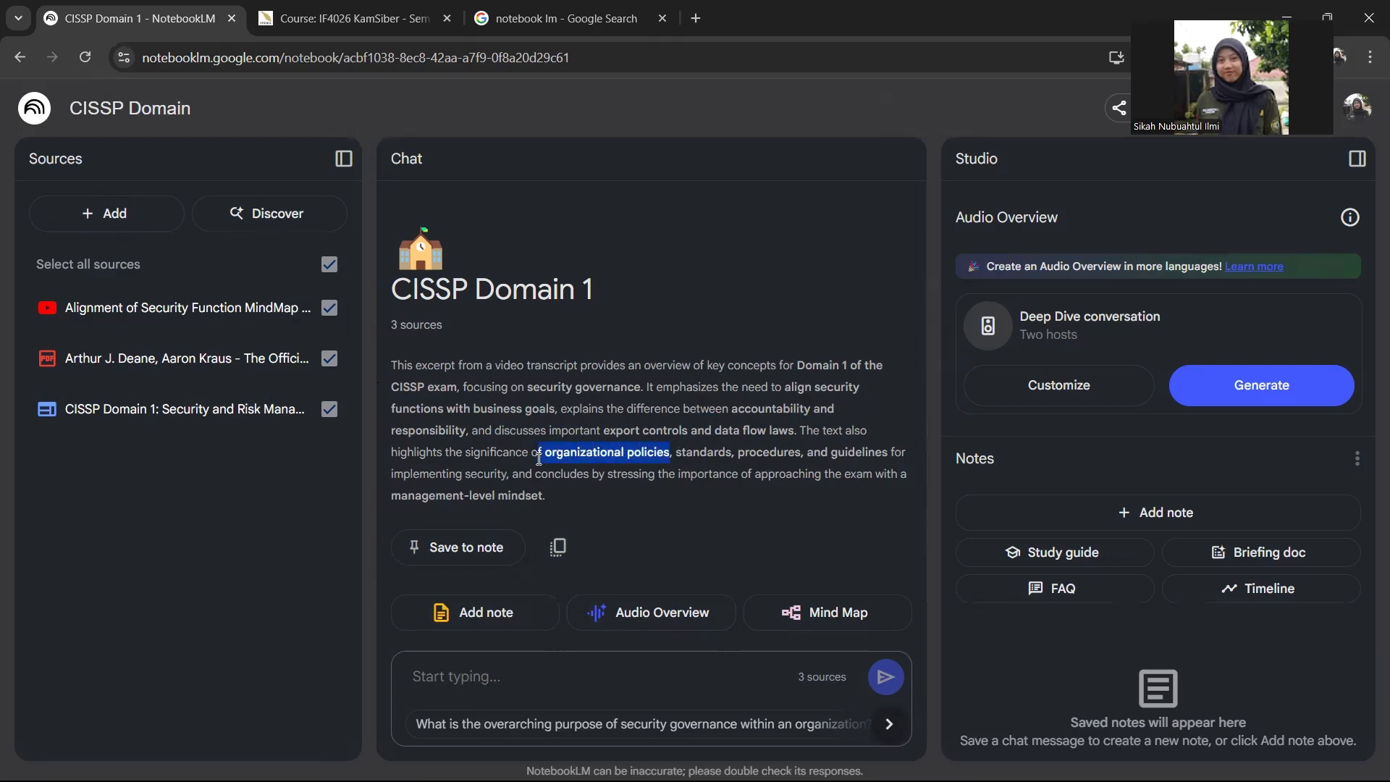
left_click(705, 456)
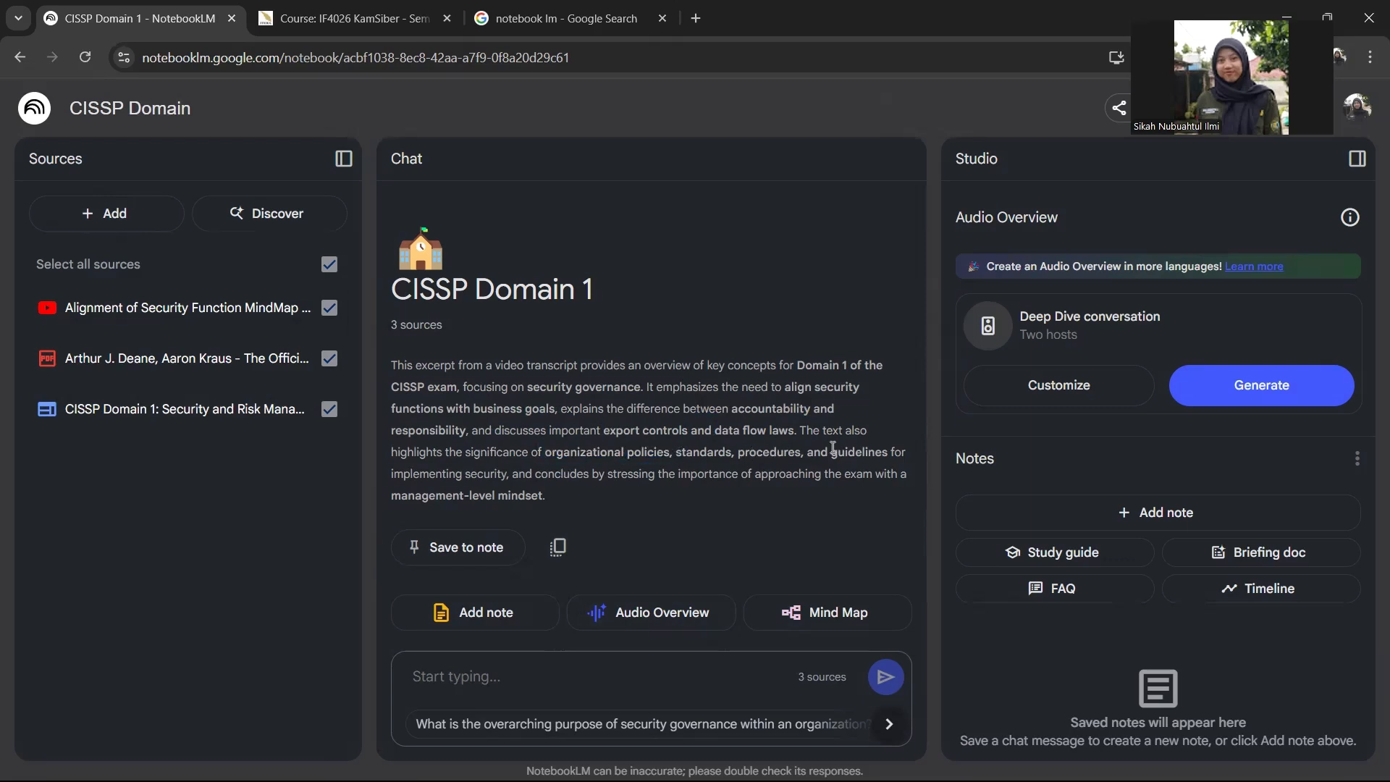
left_click_drag(889, 453, 493, 480)
left_click(492, 480)
left_click_drag(643, 483, 797, 472)
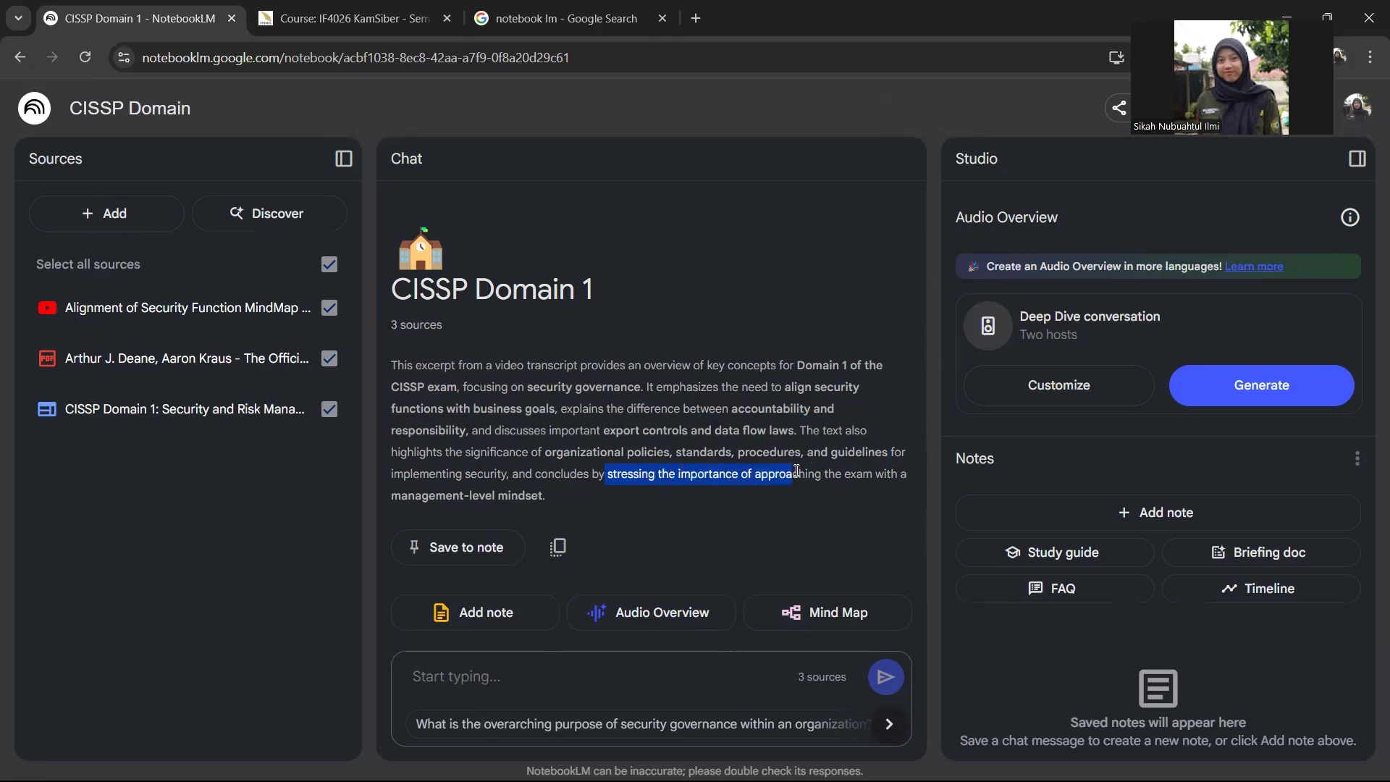
left_click(796, 472)
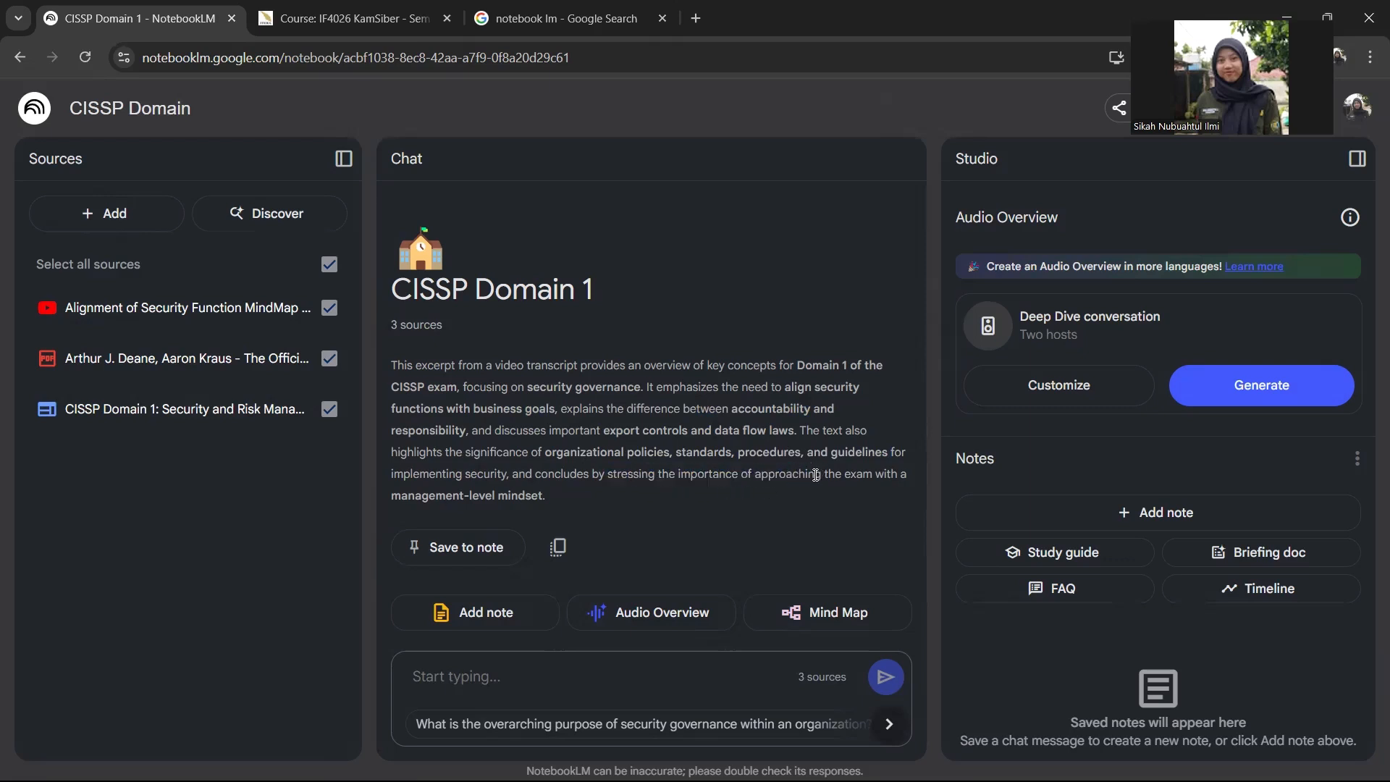
left_click_drag(681, 472, 753, 475)
left_click(878, 480)
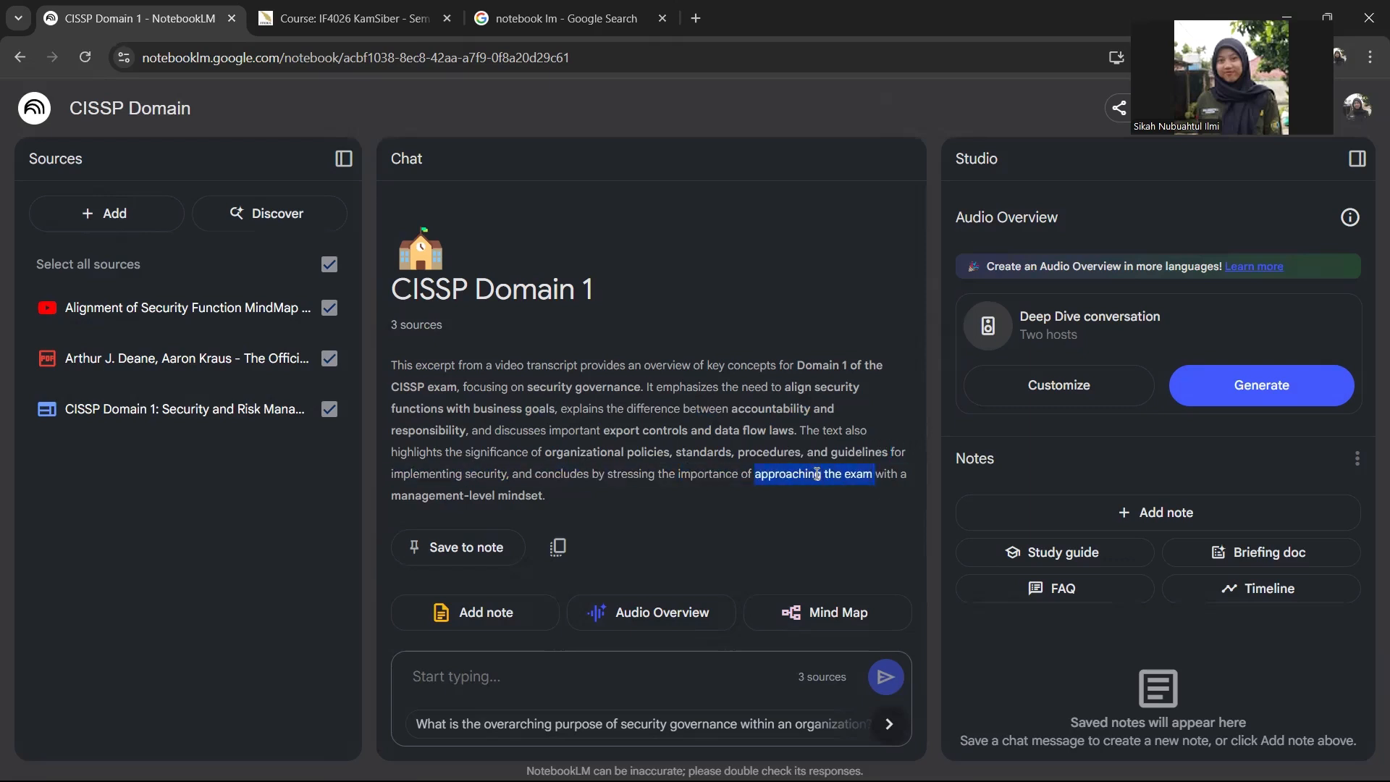
left_click(552, 497)
left_click_drag(551, 496, 477, 484)
left_click(478, 489)
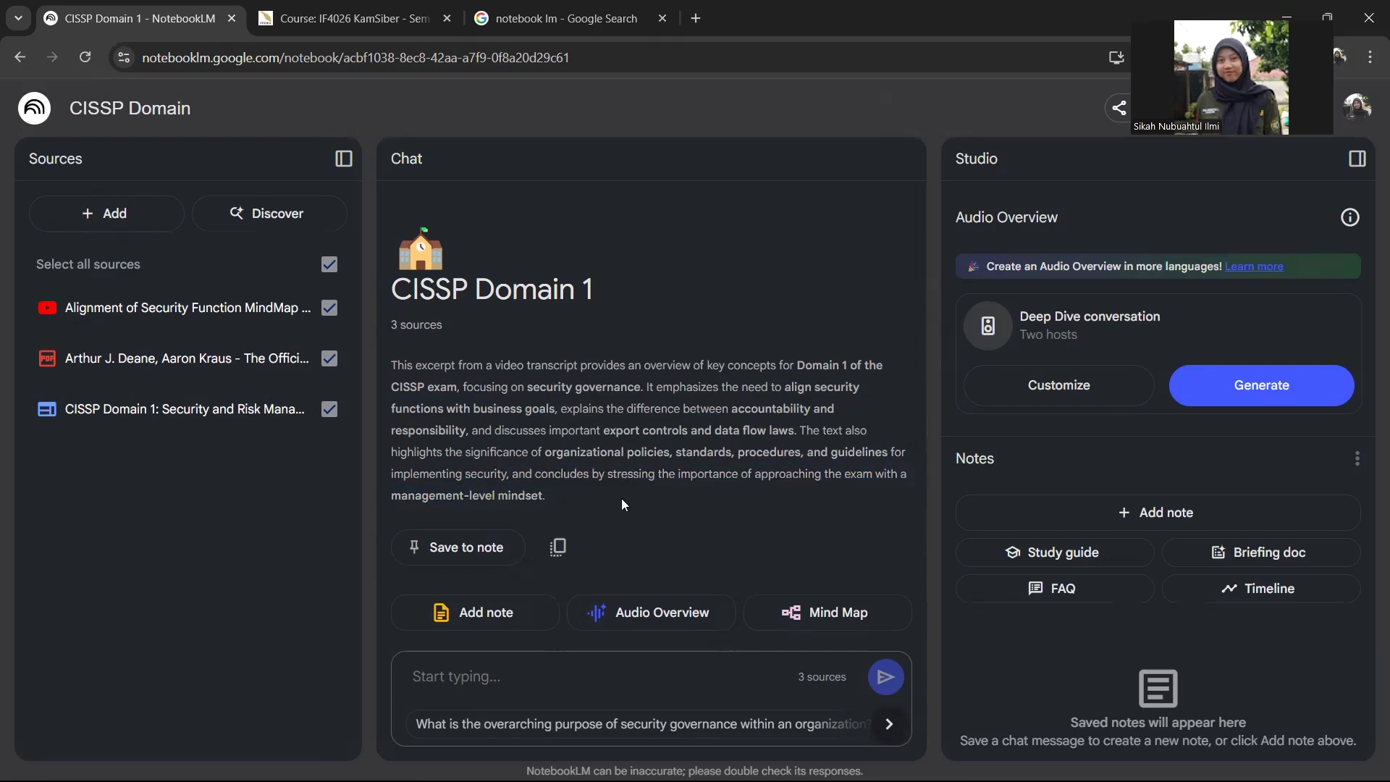
Ask the chat "explain me more about domain 1 in cissp in 2 paragraph"
left_click(464, 675)
type("explain")
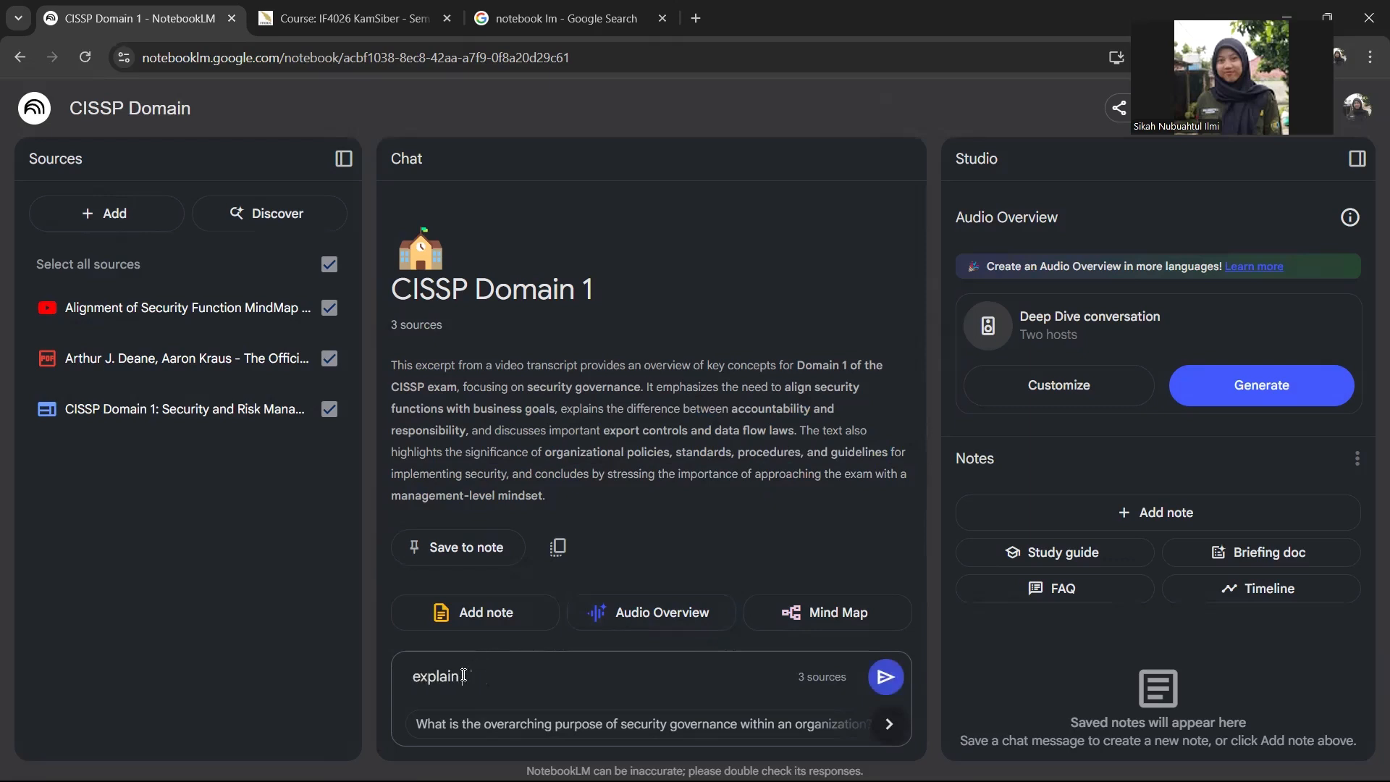
type(" me more about domain 1 in ciss")
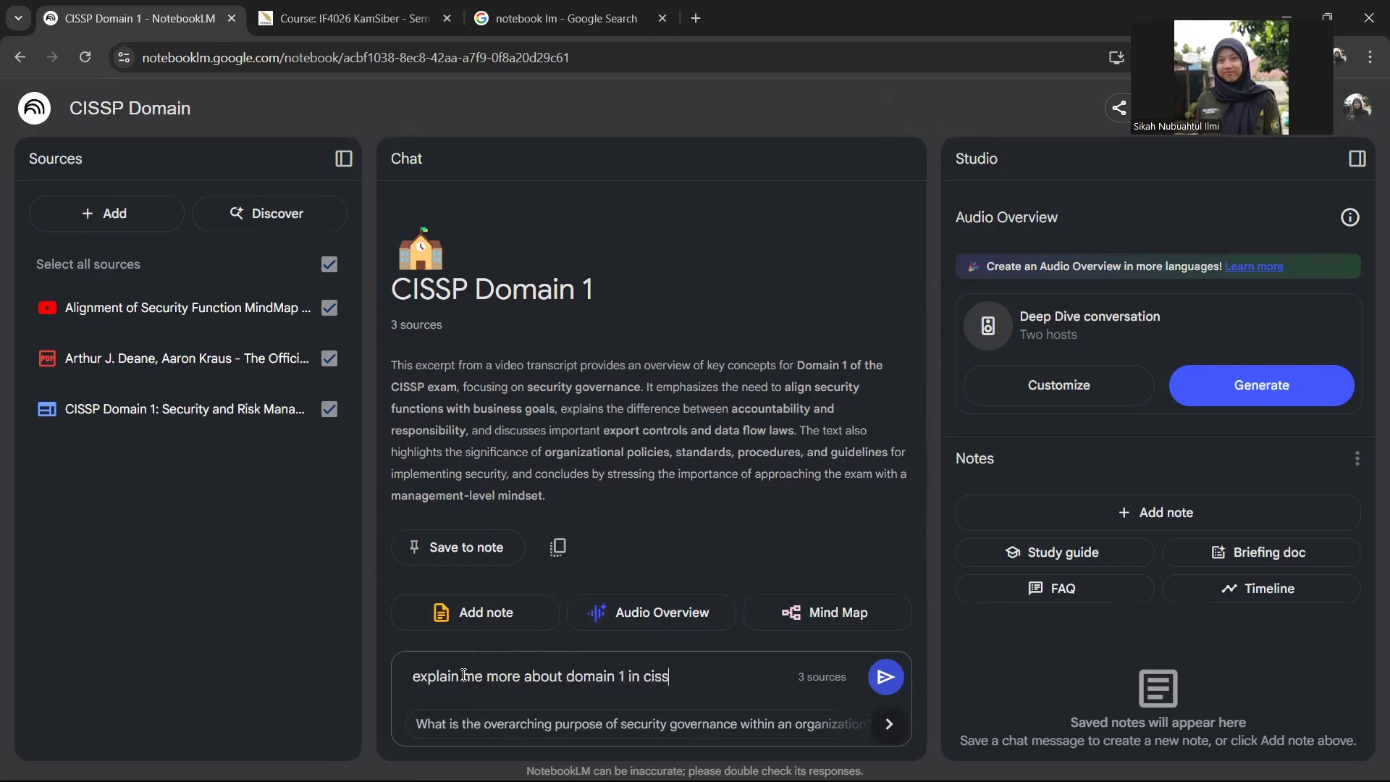
type("p in 2 paragraph")
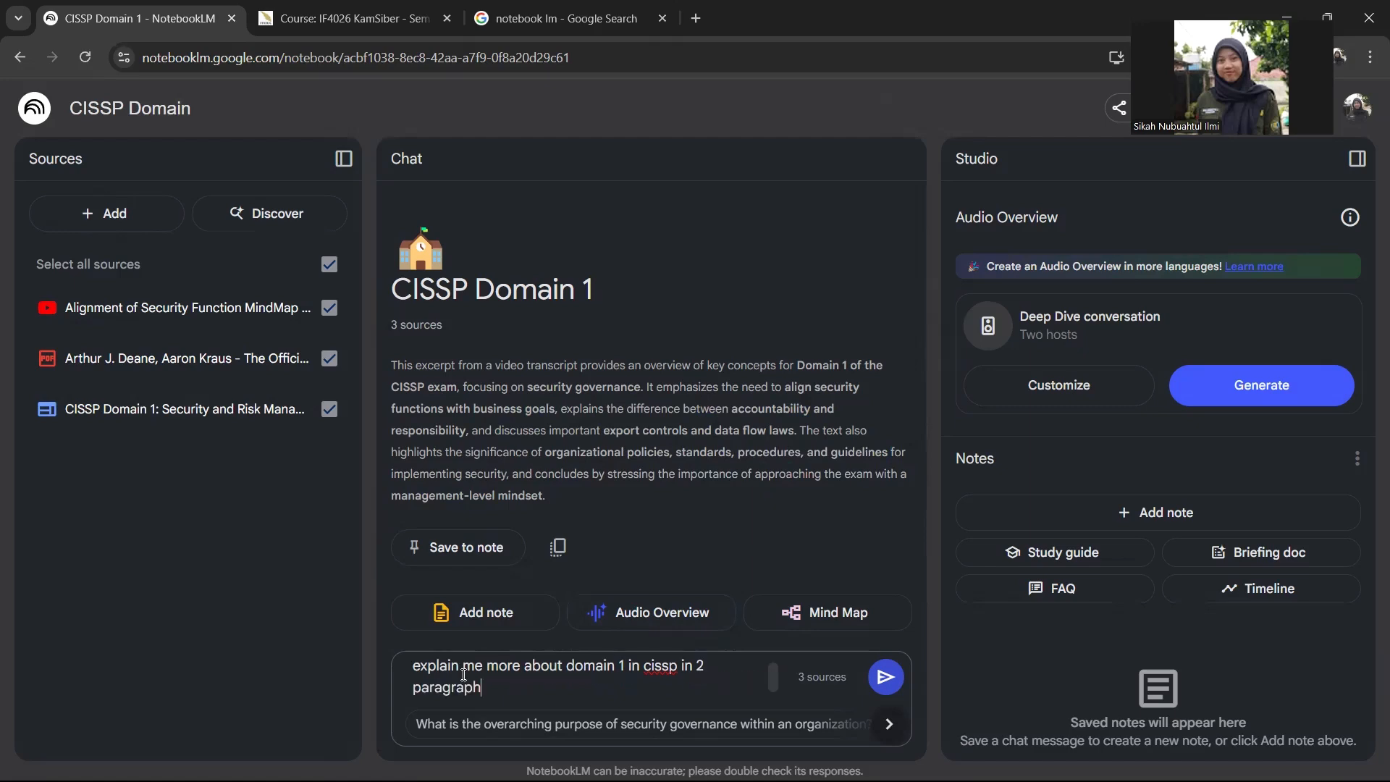
key("Return")
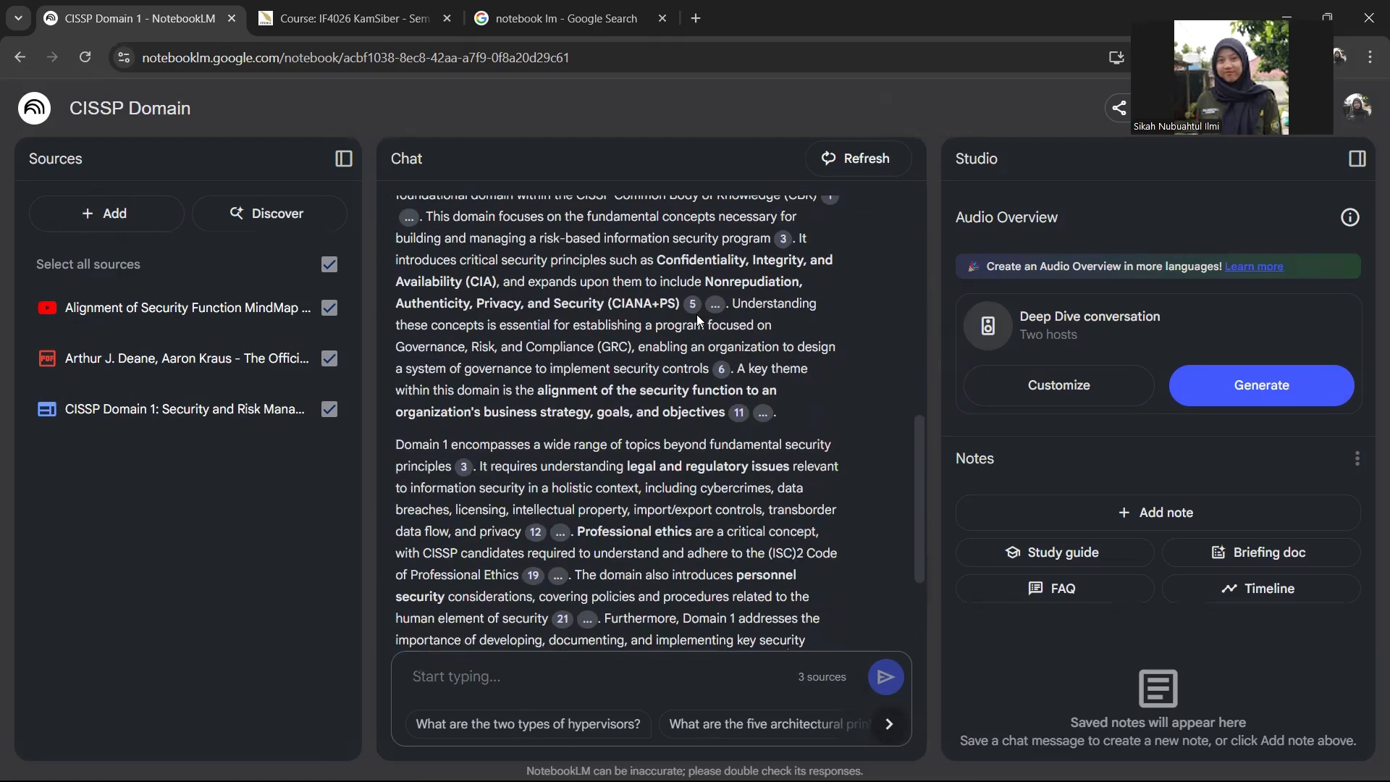
Read through the two-paragraph answer on CISSP Domain 1 and inspect the source excerpt behind its first citation
scroll(699, 315, "up", 2)
scroll(699, 321, "down", 3)
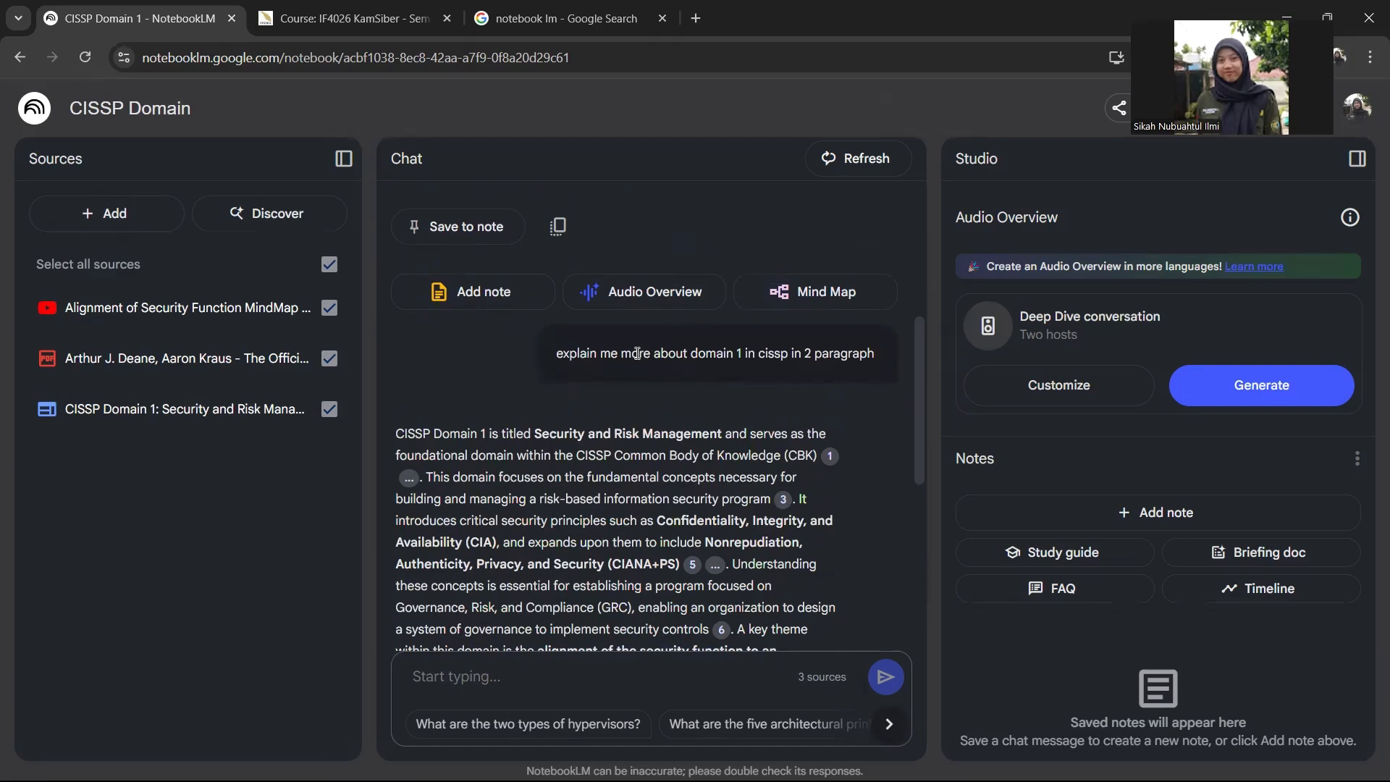
scroll(623, 405, "down", 4)
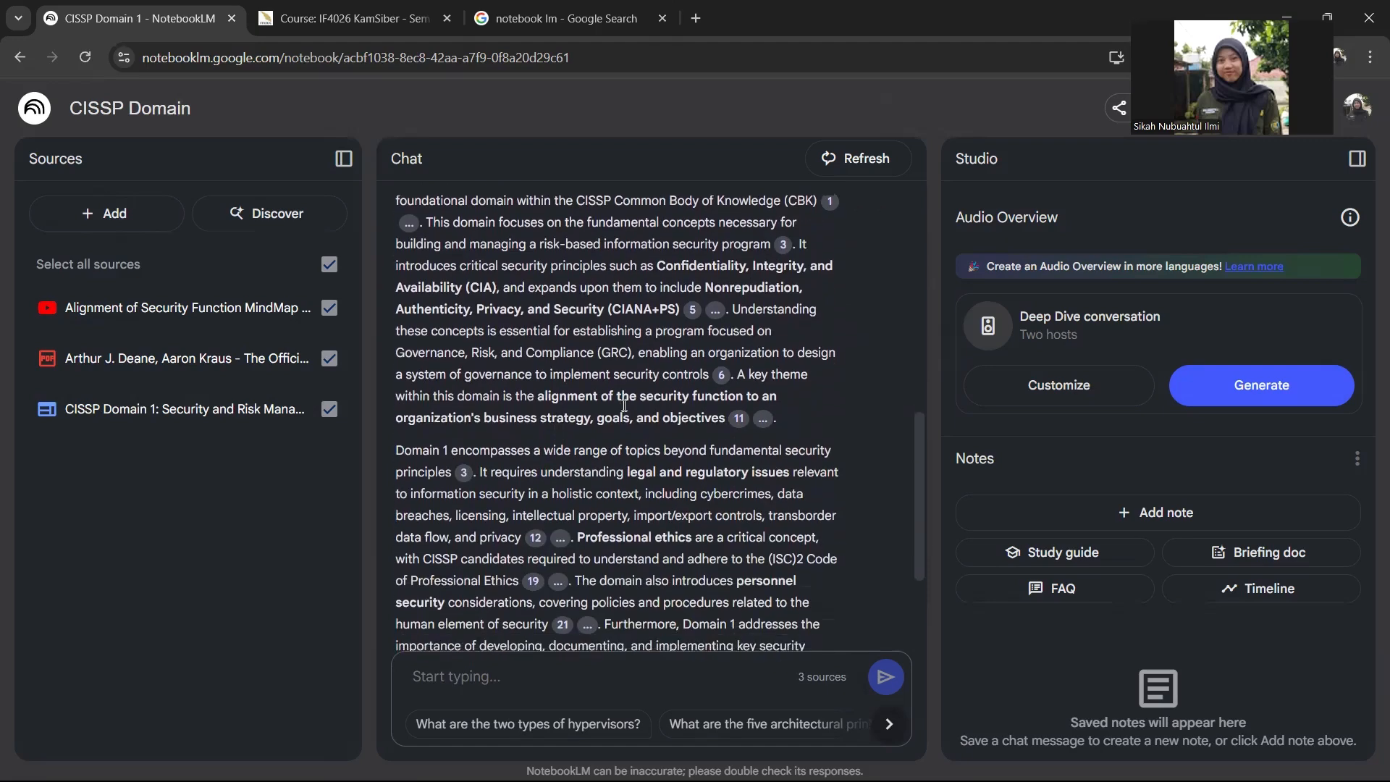
scroll(623, 404, "up", 2)
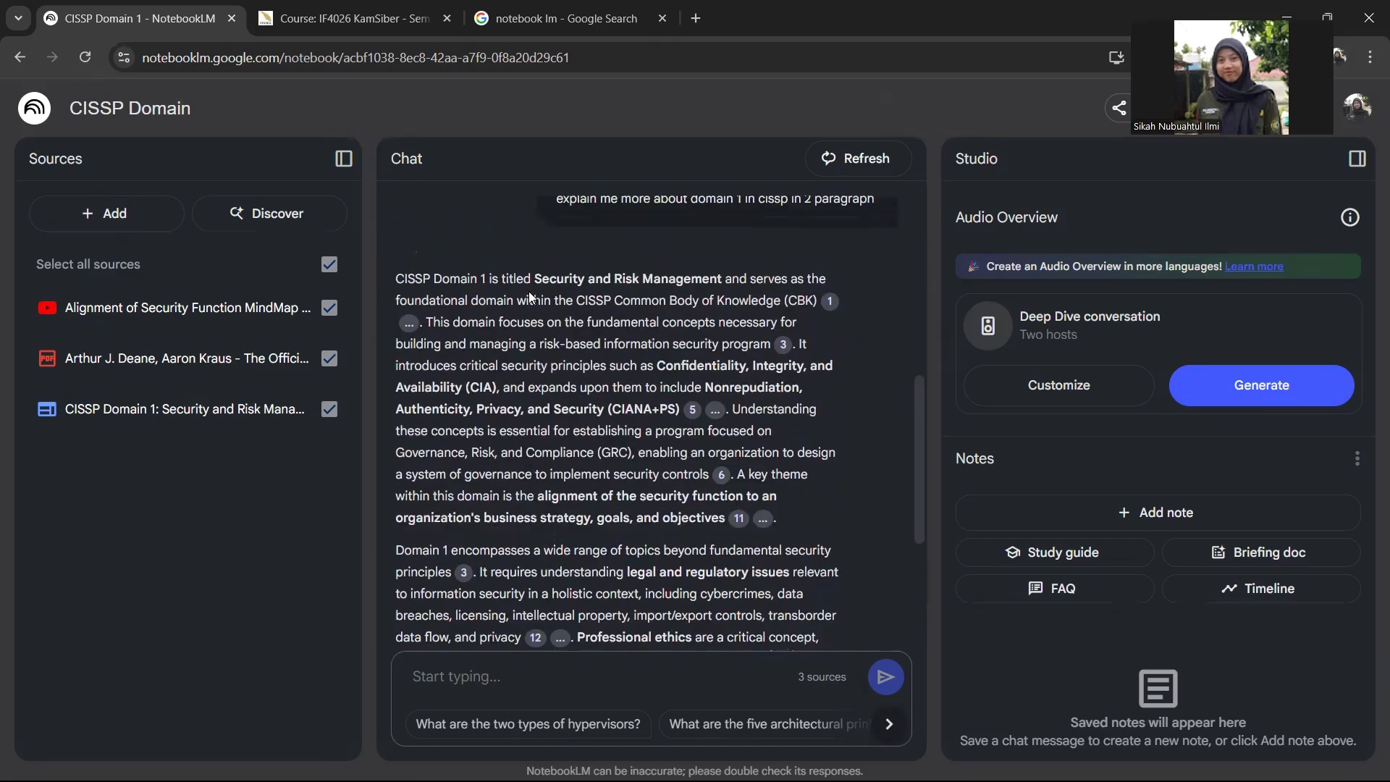
left_click_drag(407, 279, 658, 291)
left_click(658, 289)
scroll(639, 371, "up", 1)
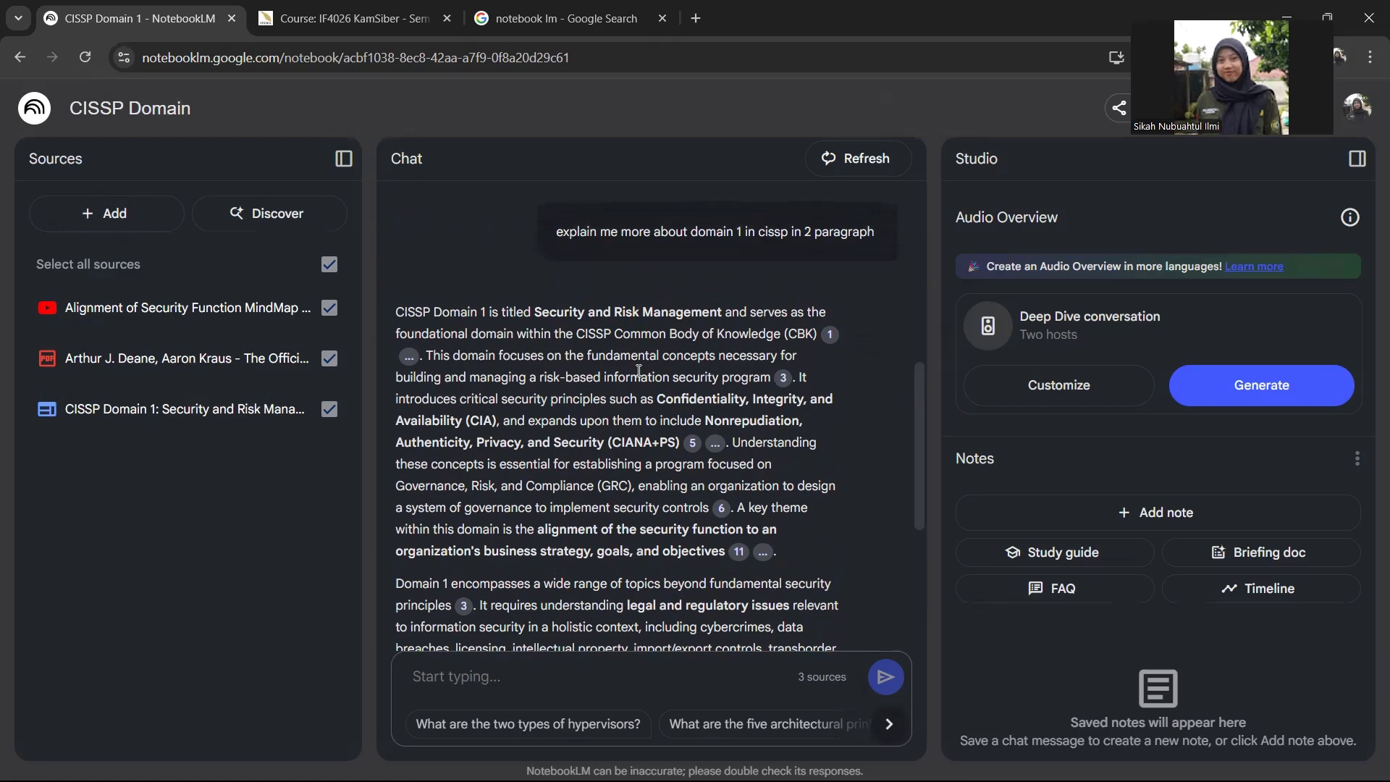
scroll(626, 313, "down", 1)
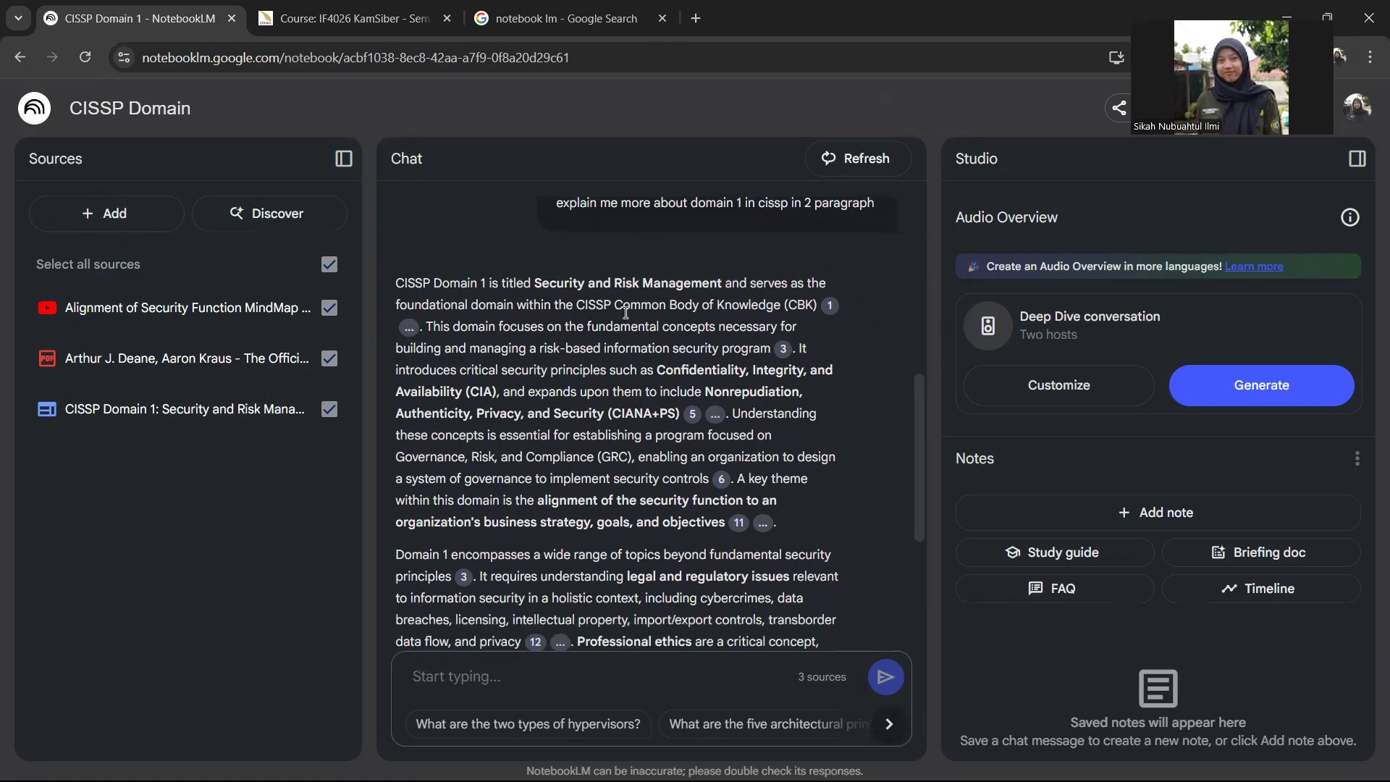
mouse_move(831, 296)
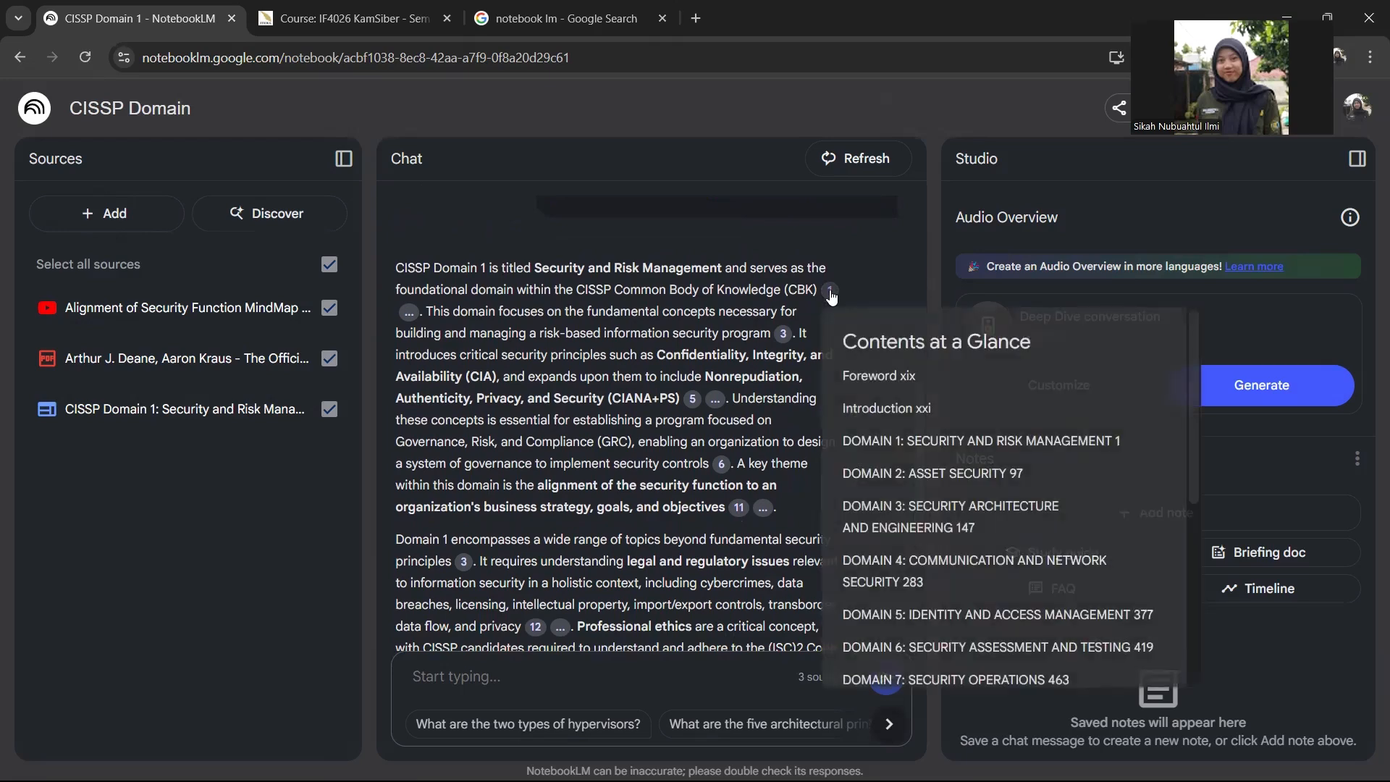
scroll(880, 419, "down", 5)
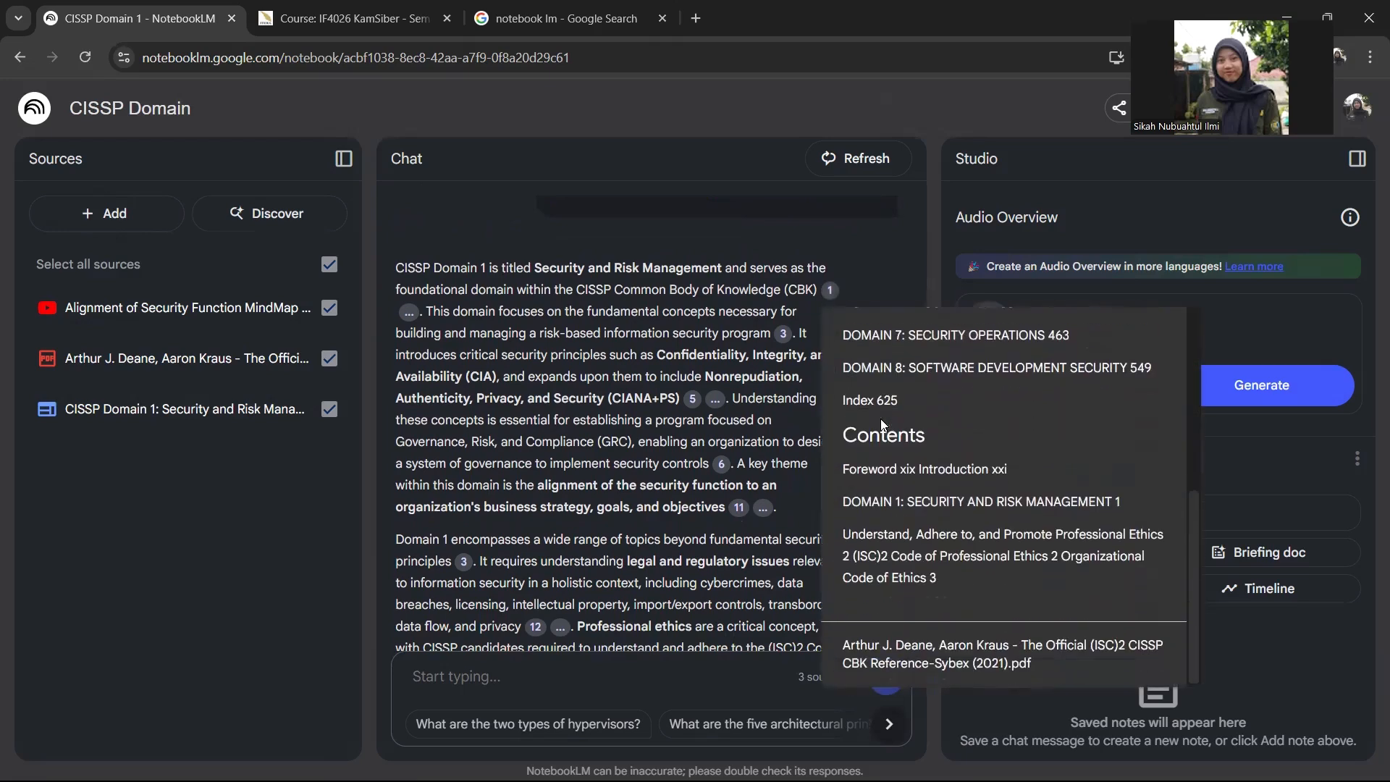
scroll(598, 453, "down", 4)
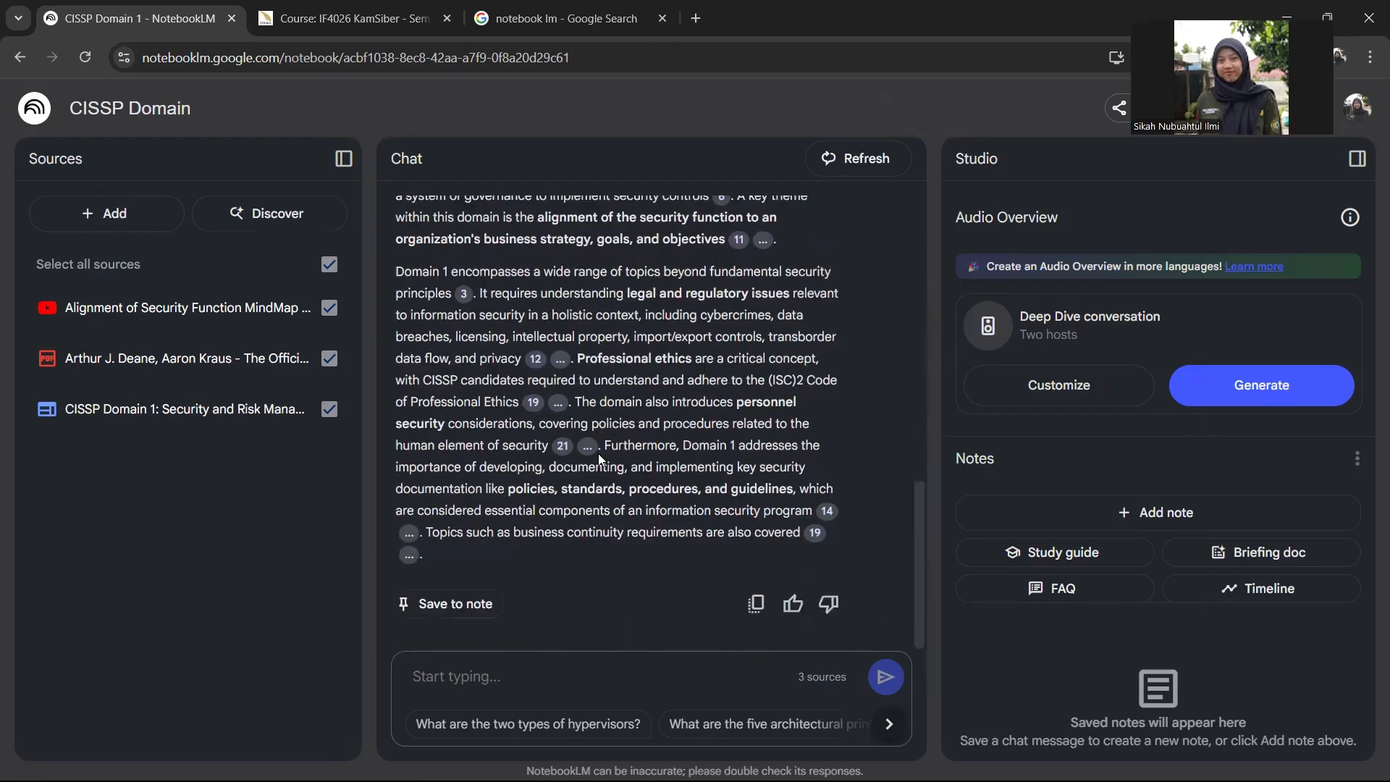
scroll(599, 459, "up", 1)
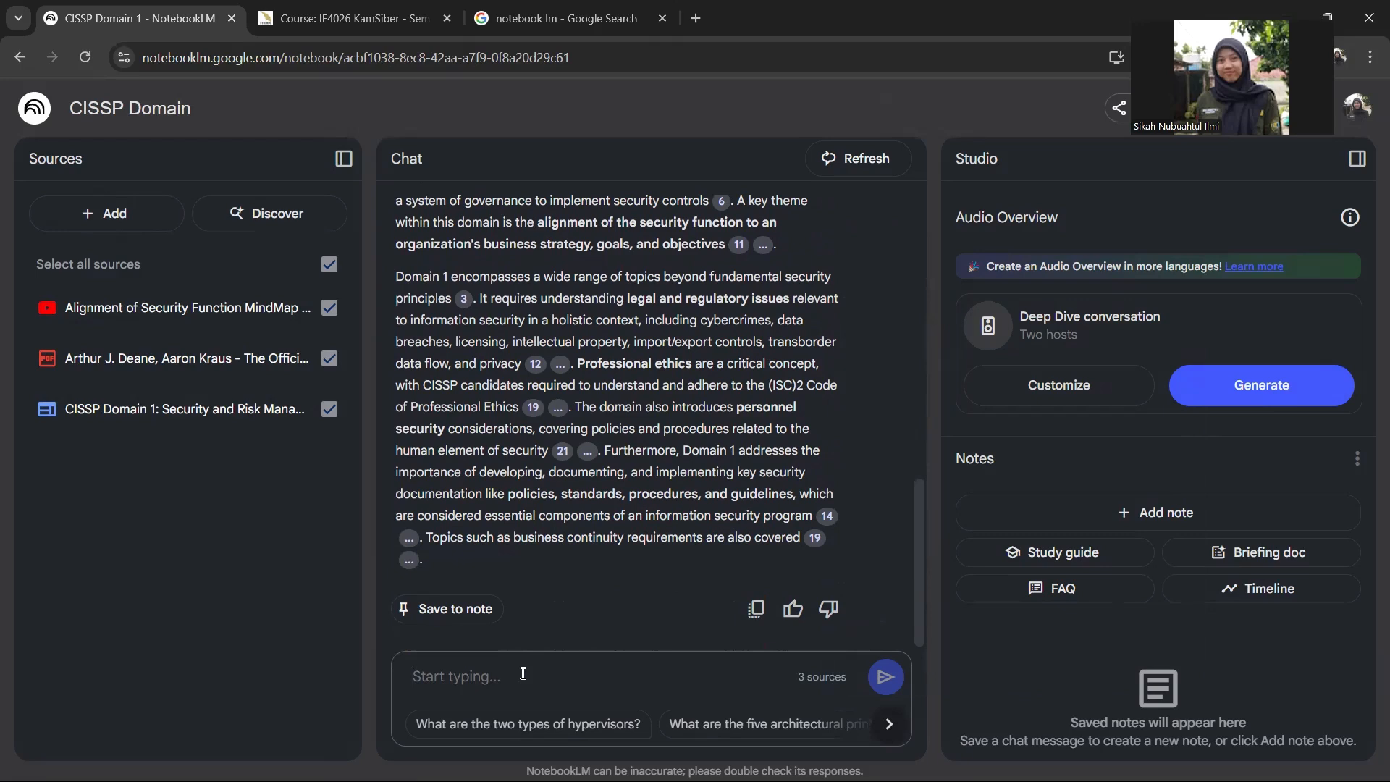
Review the source guide of the YouTube video and have the chat discuss its Security Governance key topic
left_click(181, 316)
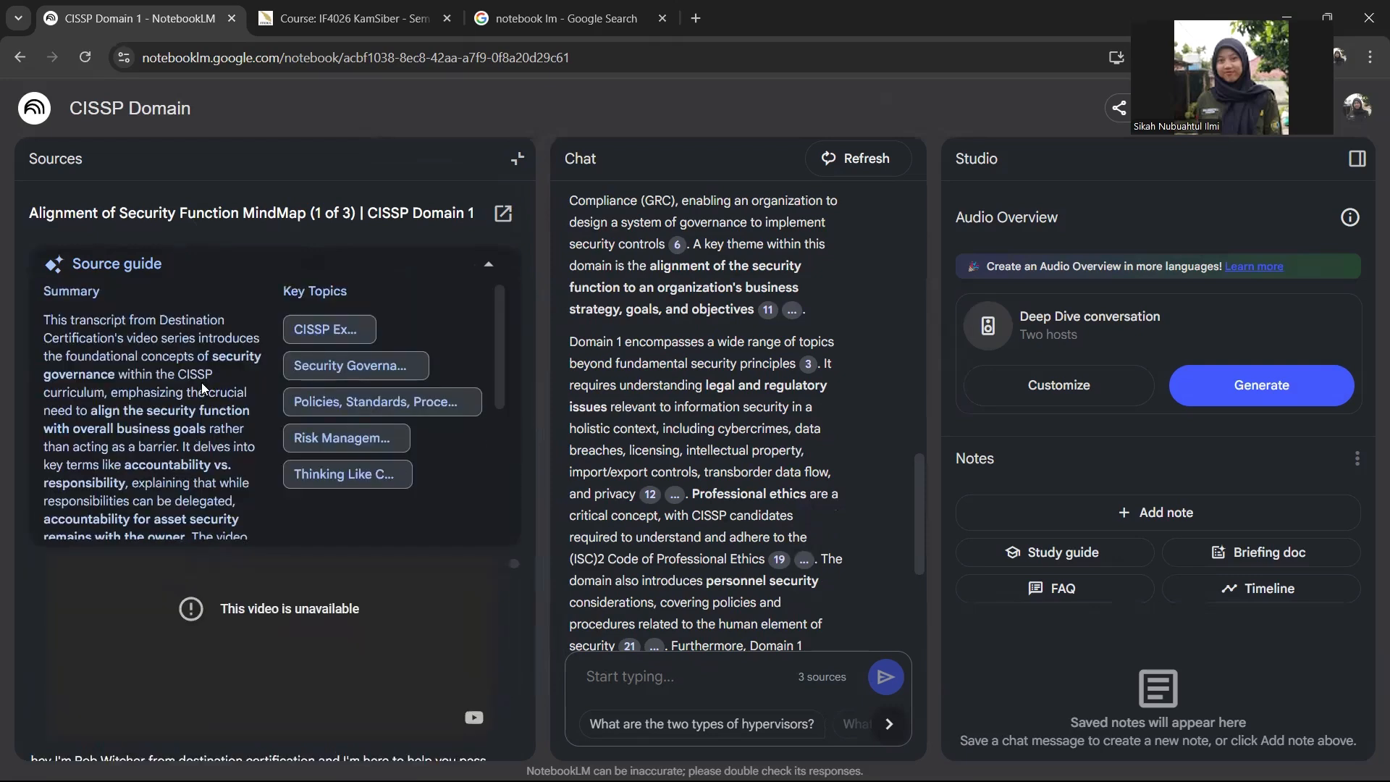
scroll(205, 380, "down", 3)
scroll(203, 383, "up", 3)
scroll(201, 382, "down", 2)
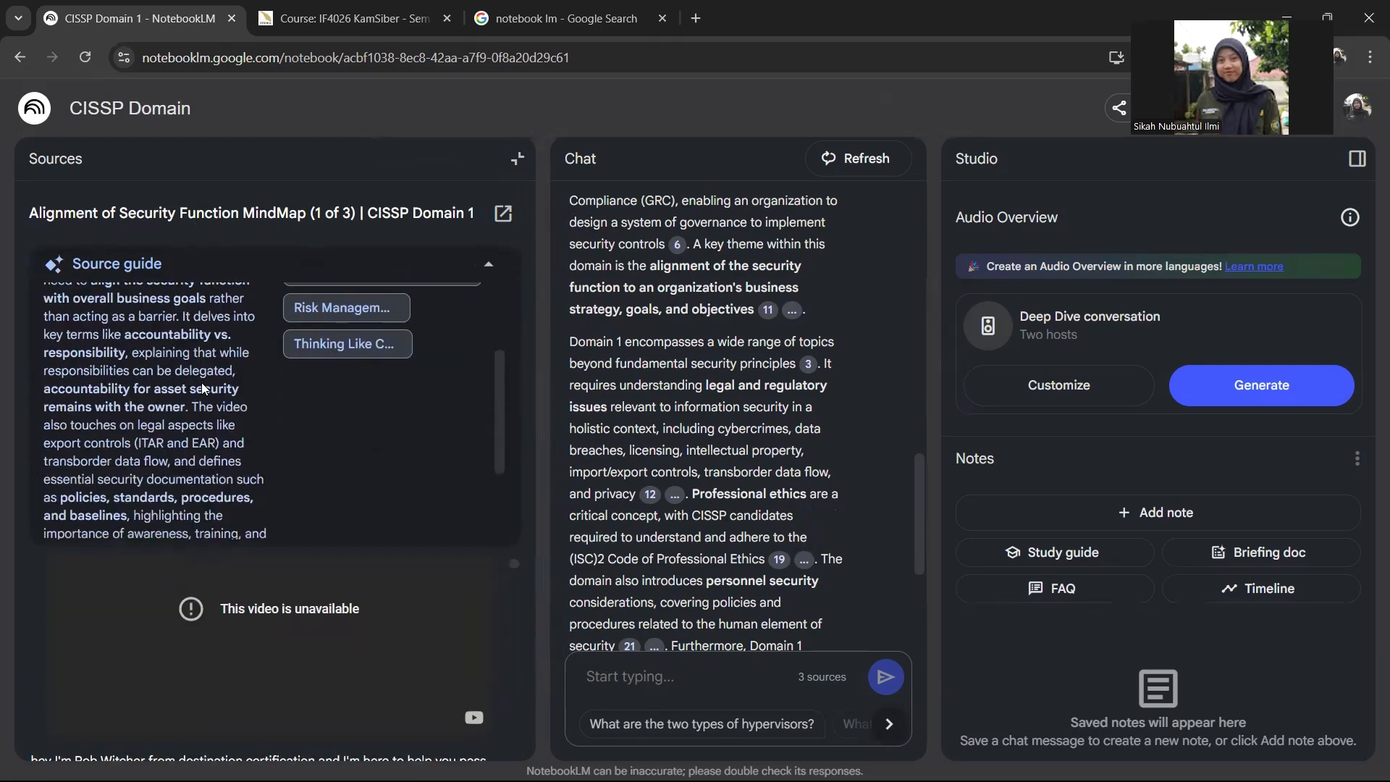
scroll(202, 382, "up", 2)
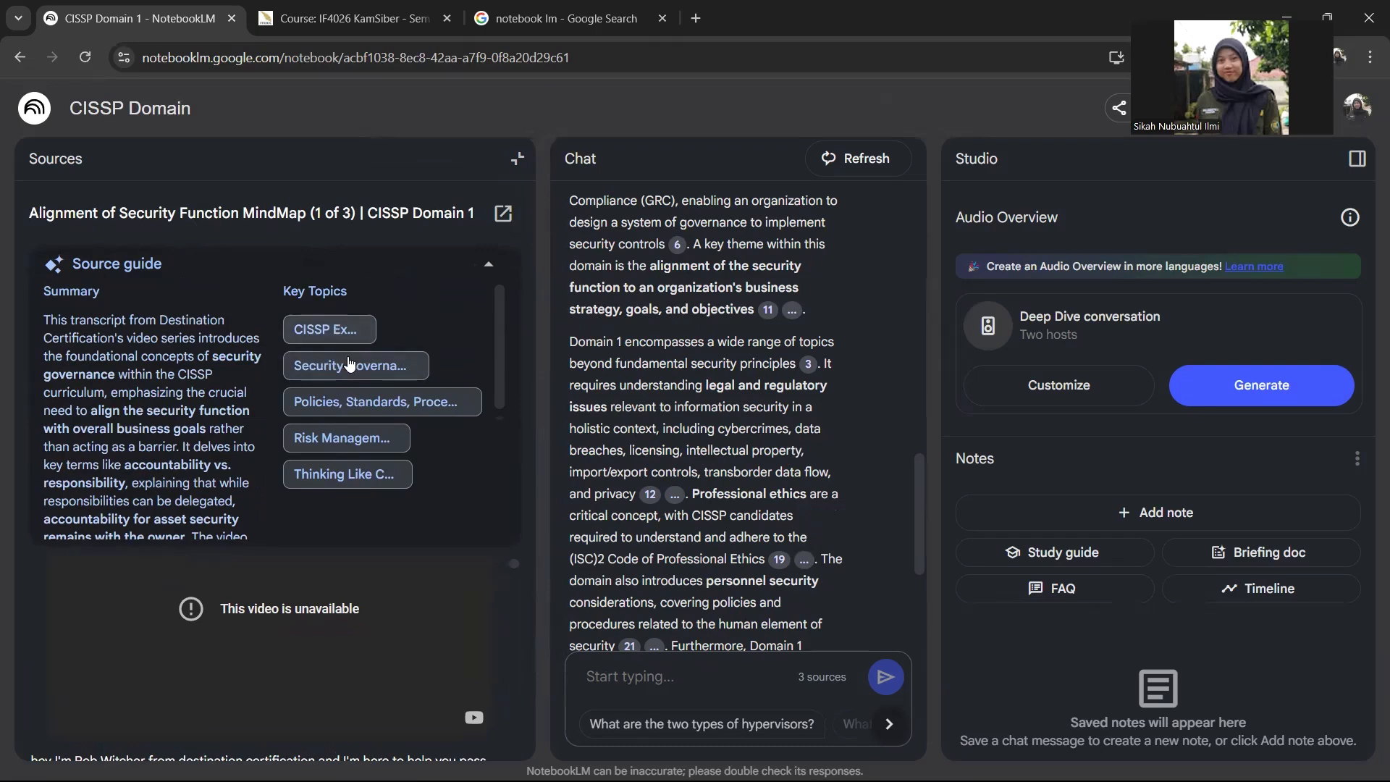
left_click(350, 363)
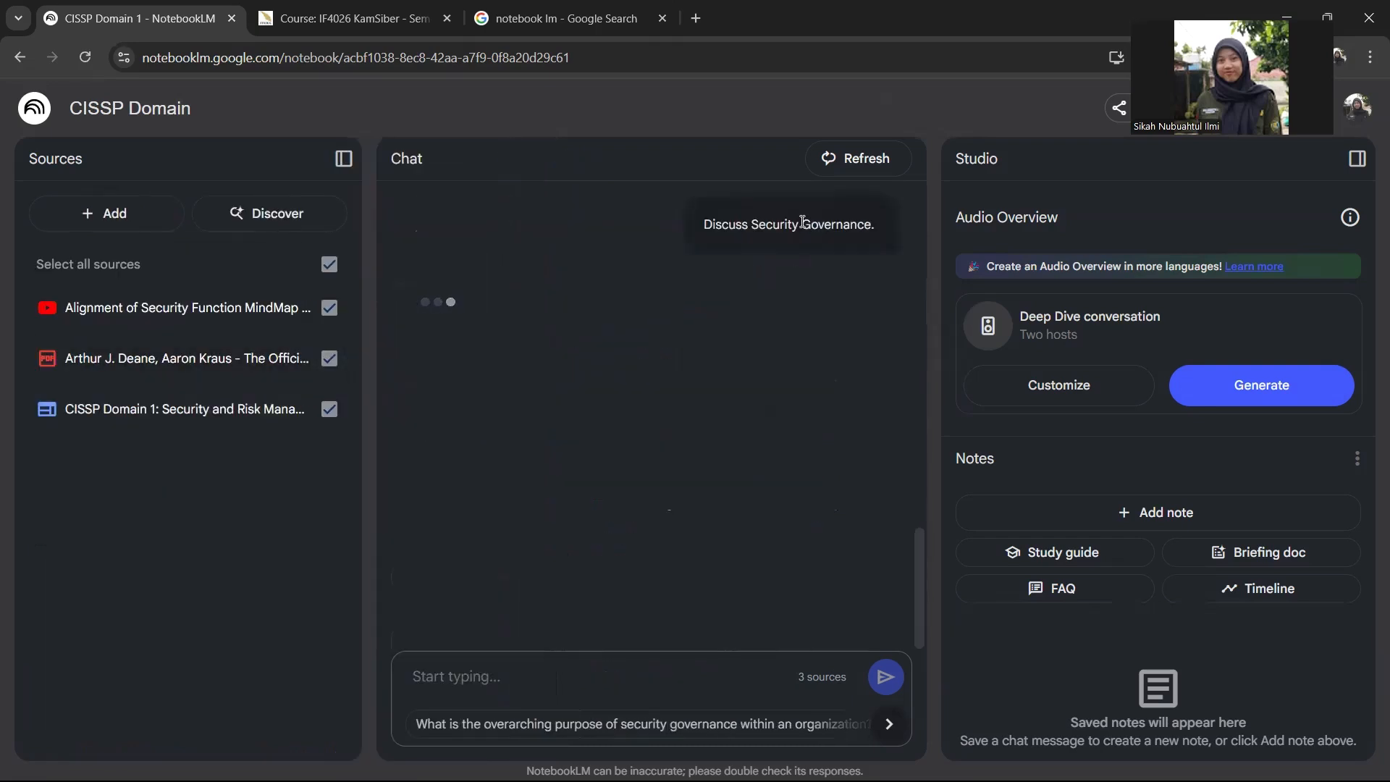
left_click_drag(743, 238, 874, 235)
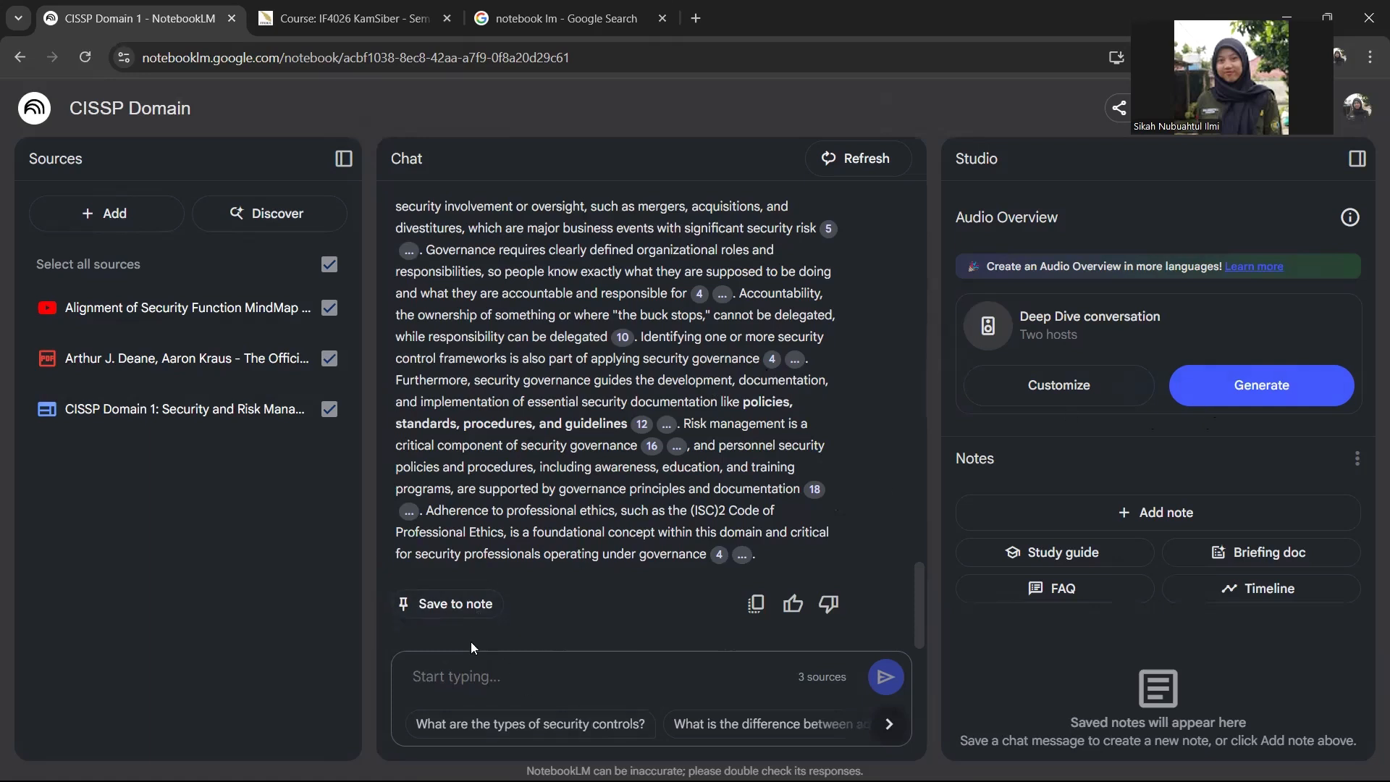
Save the chat's answer on security governance as a note and look over the answer again
left_click(456, 605)
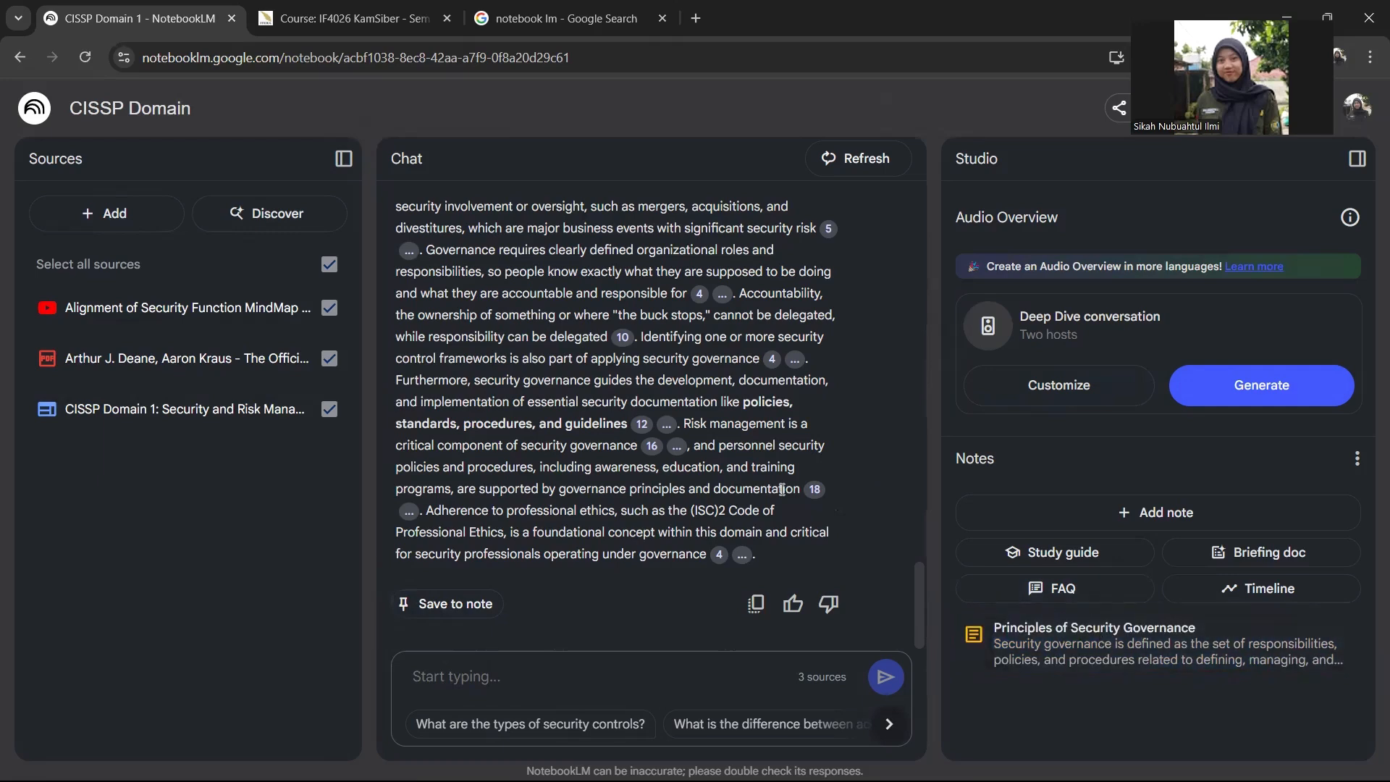
scroll(780, 490, "up", 10)
scroll(781, 489, "down", 8)
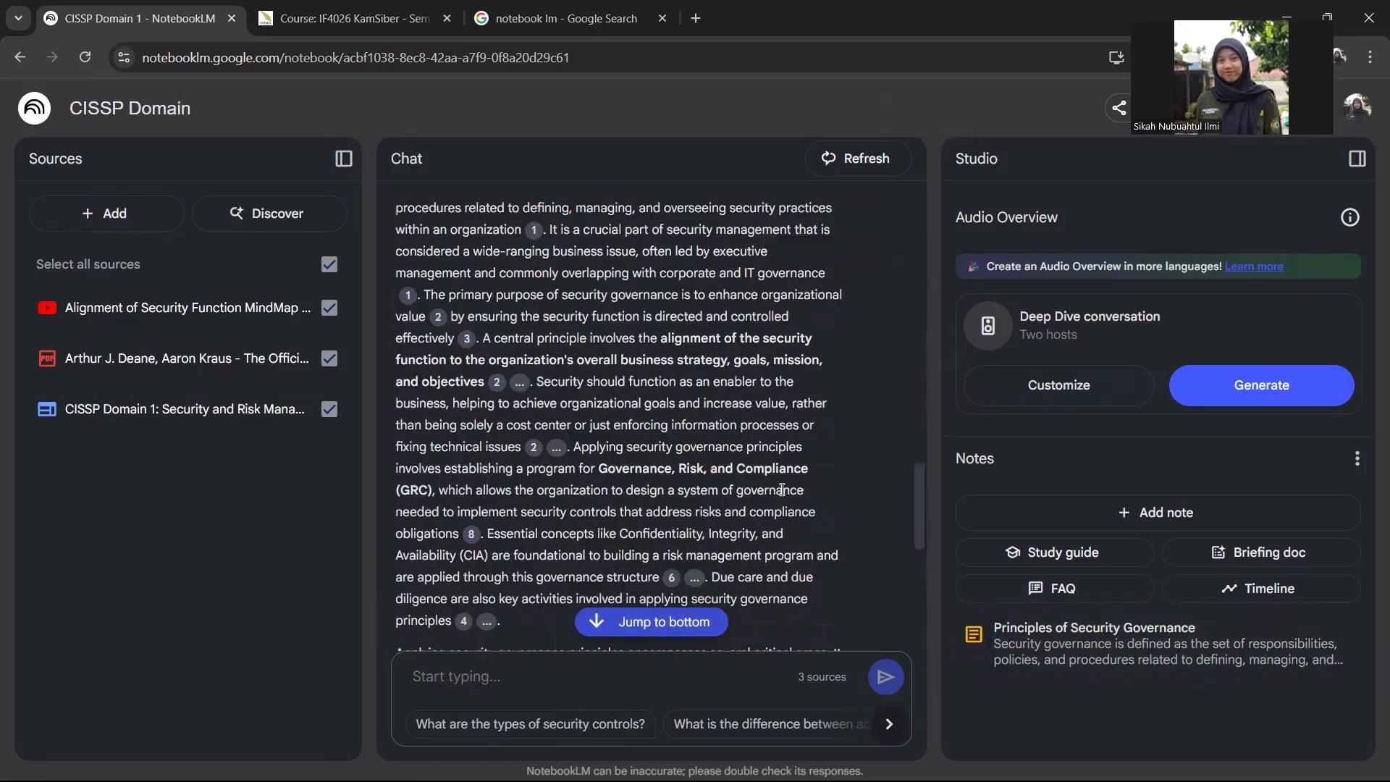
Add a new note titled "The importance of security in business alignment"
left_click(1246, 510)
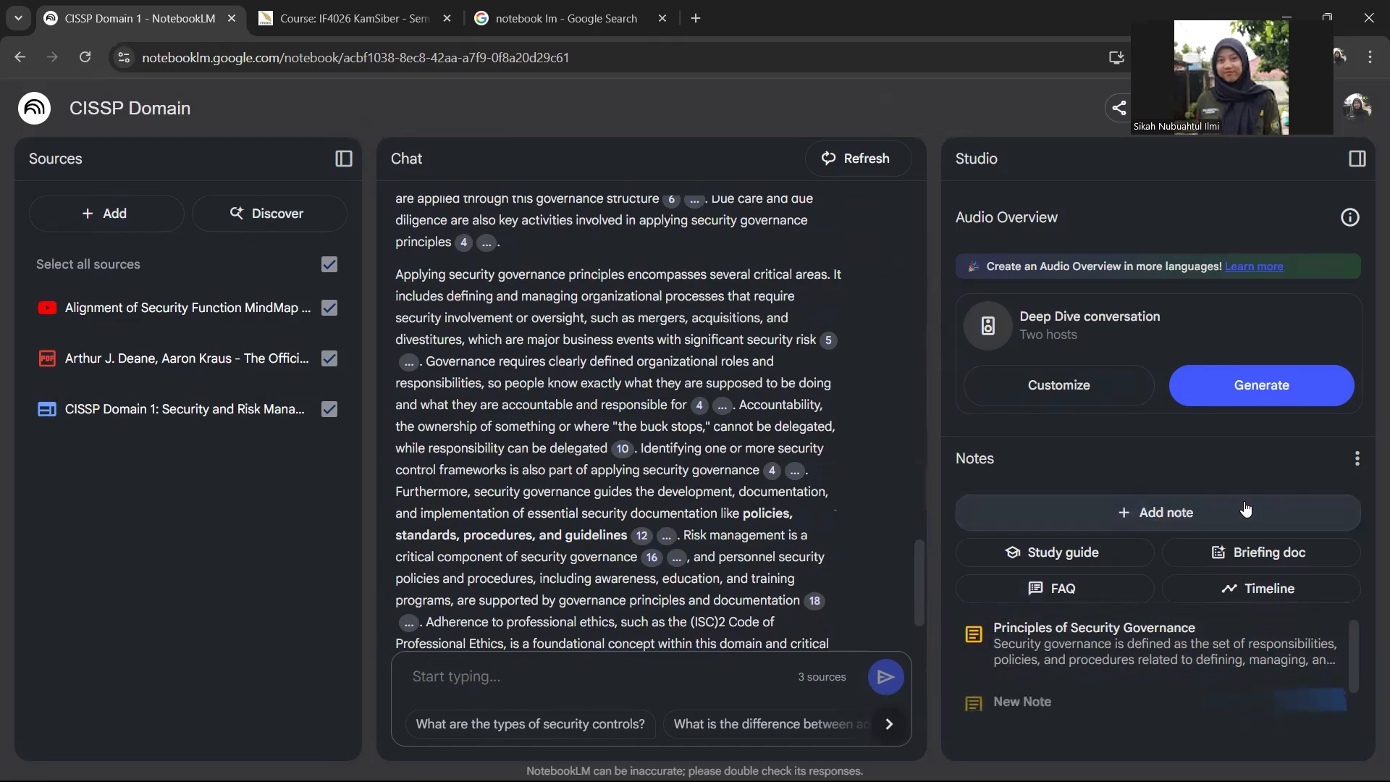
left_click(975, 201)
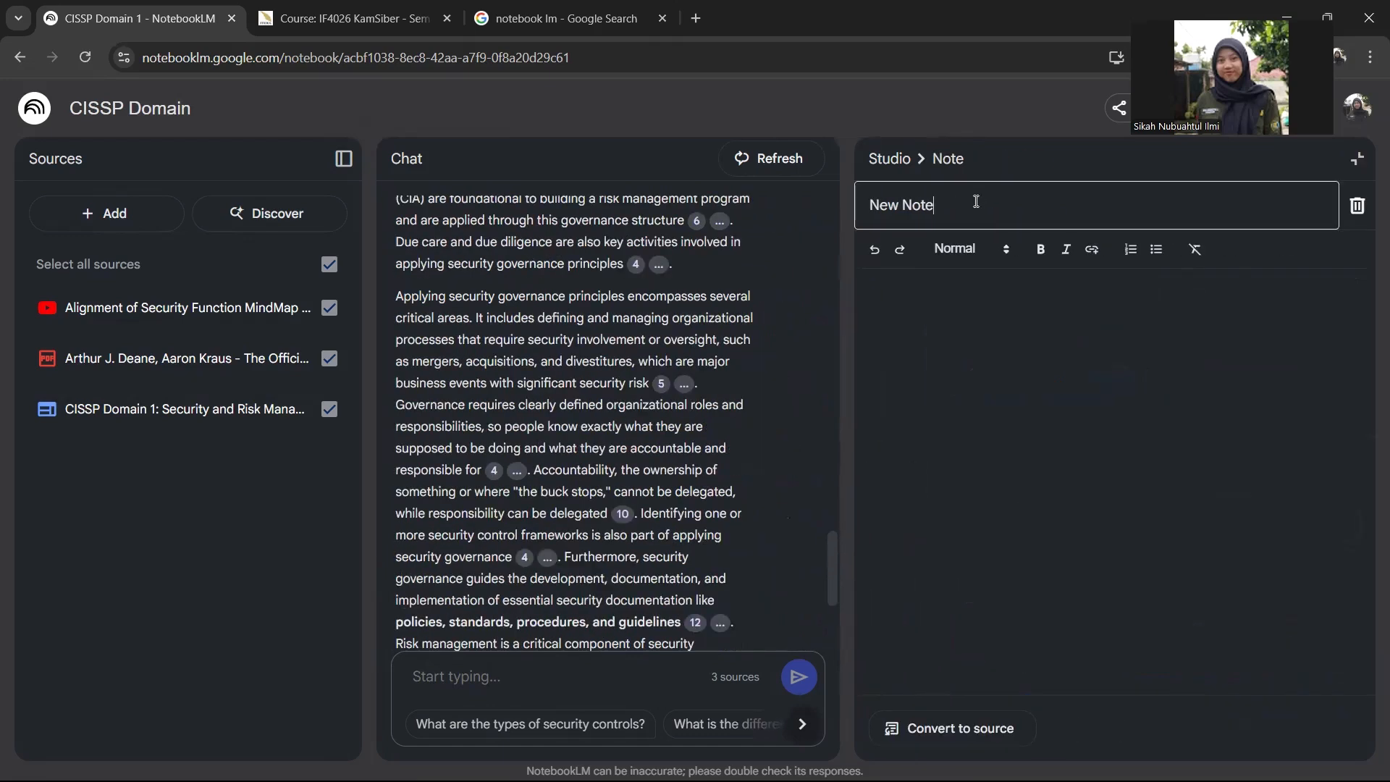
key("ctrl+a")
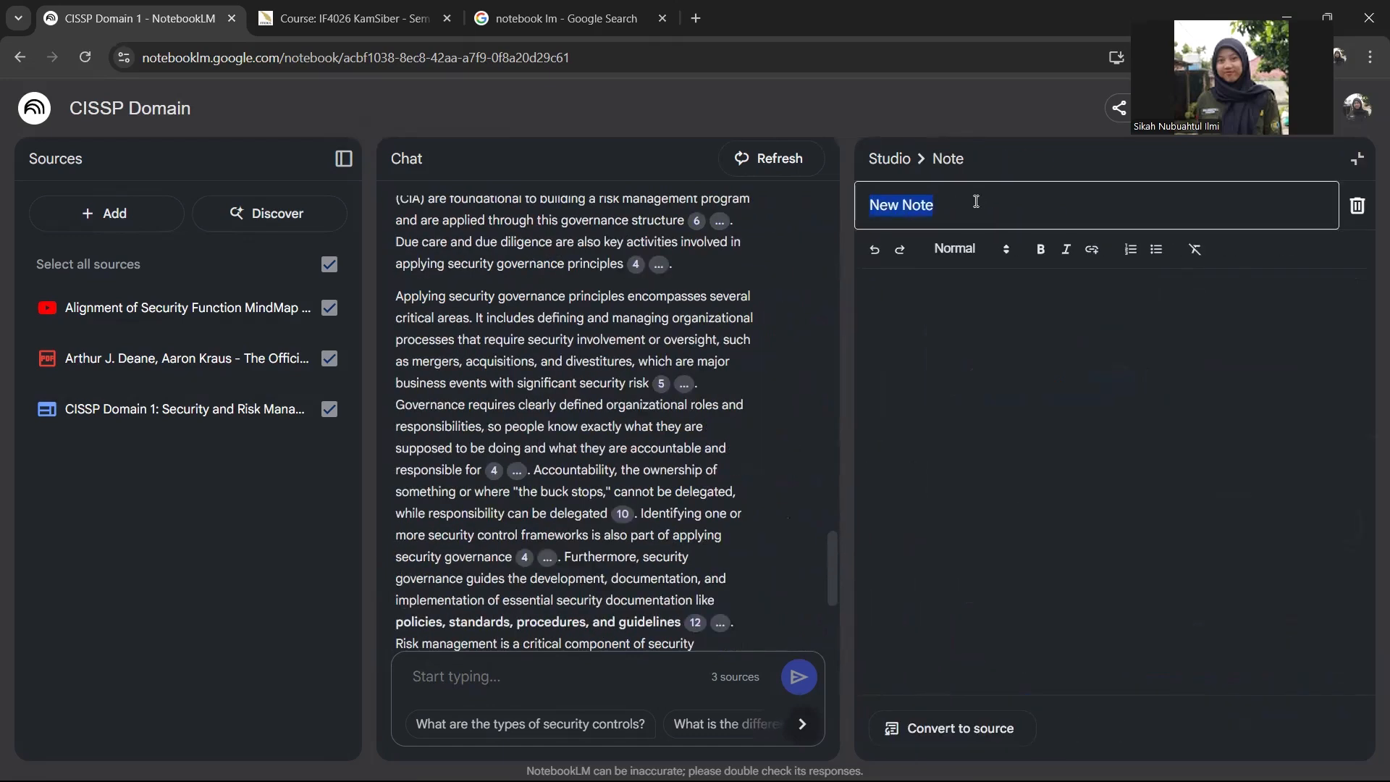
type("THe")
key("BackSpace")
key("BackSpace")
type("he")
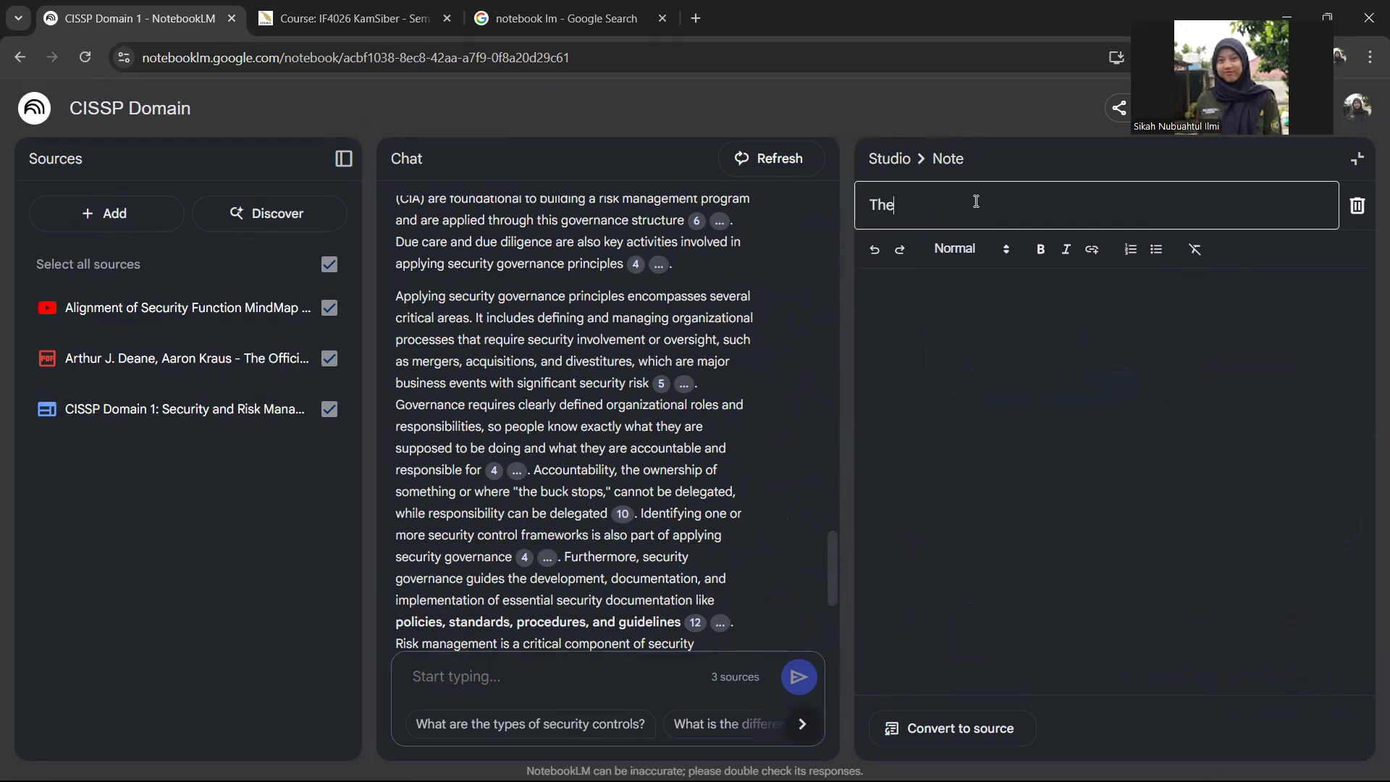
type(" importance of security in business")
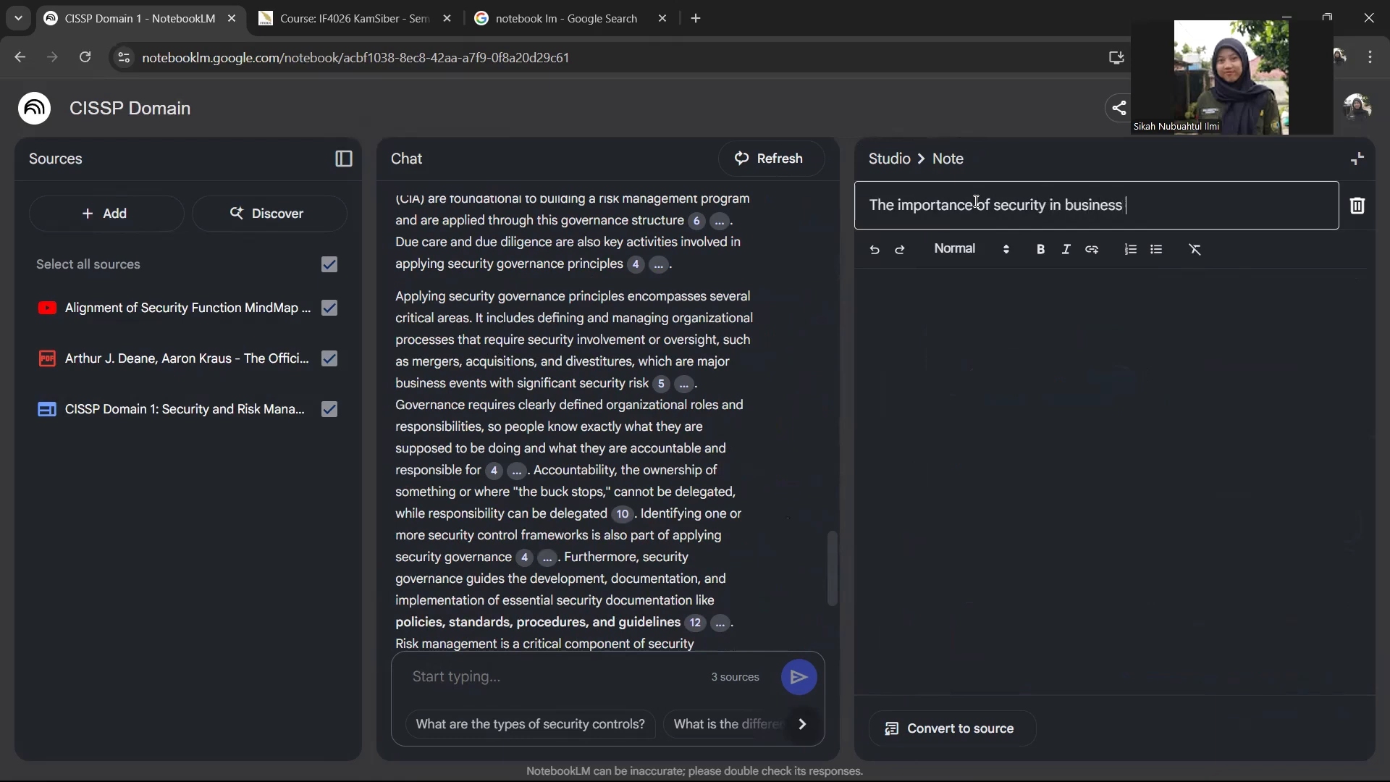
type(" alignment")
key("Return")
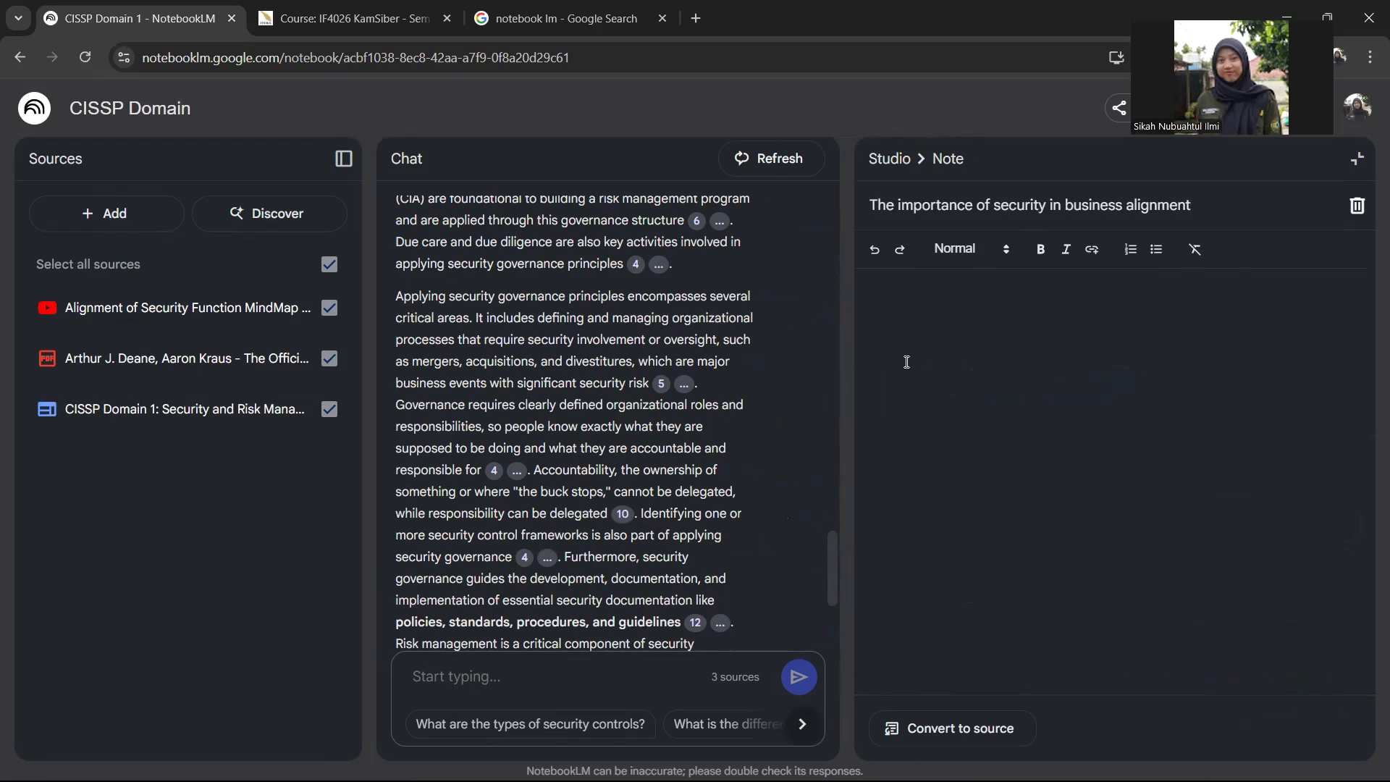
Ask the chat "make me a resume about the importance of security in business alignment"
left_click(552, 661)
type("make me a")
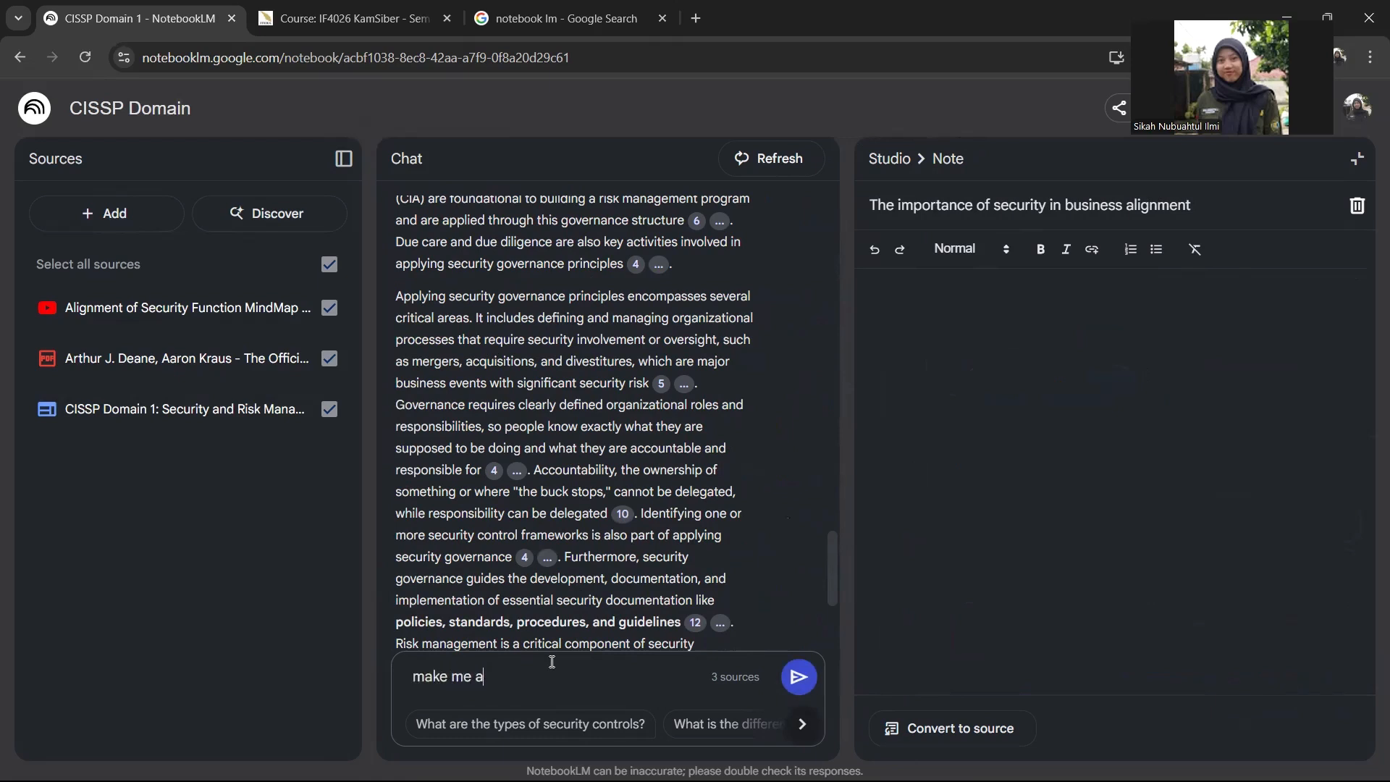
type(" resume about the importance of se")
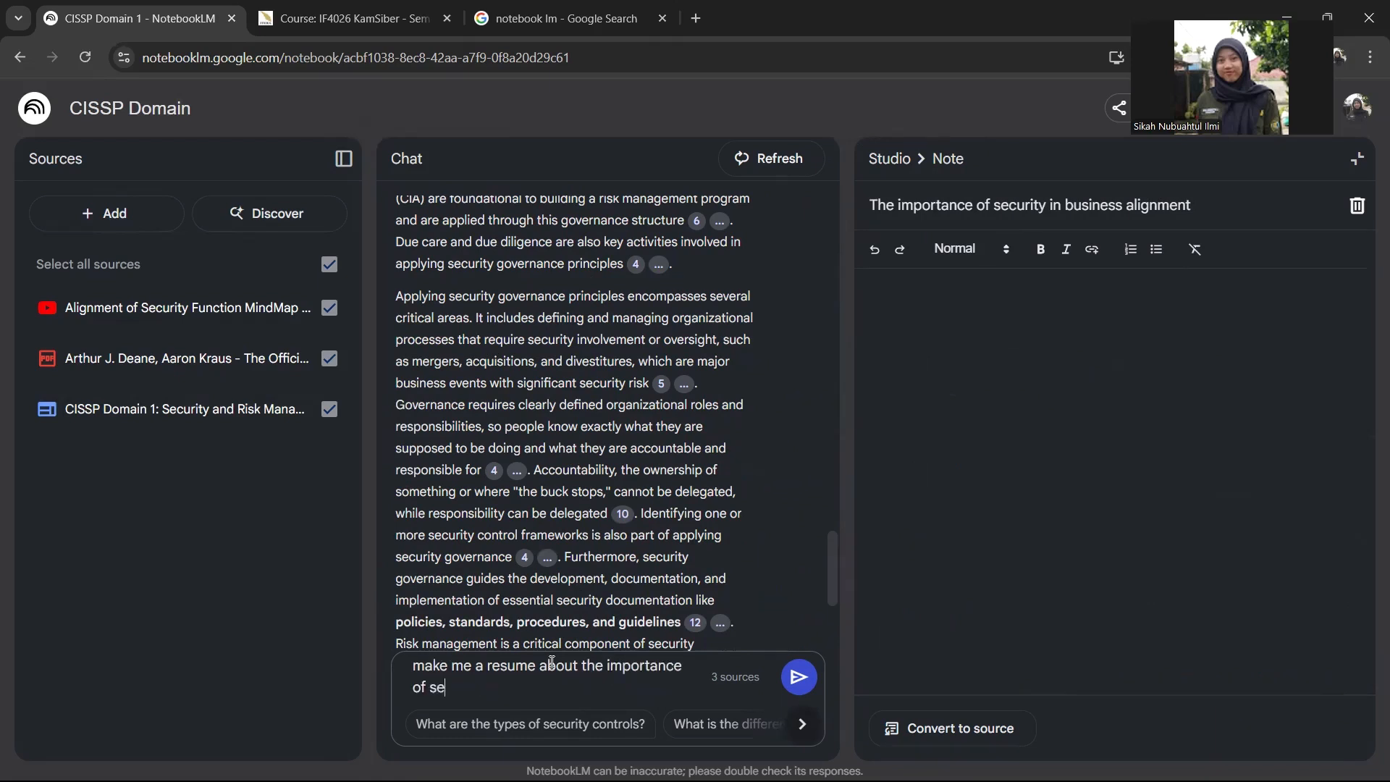
type("curity in business alignment")
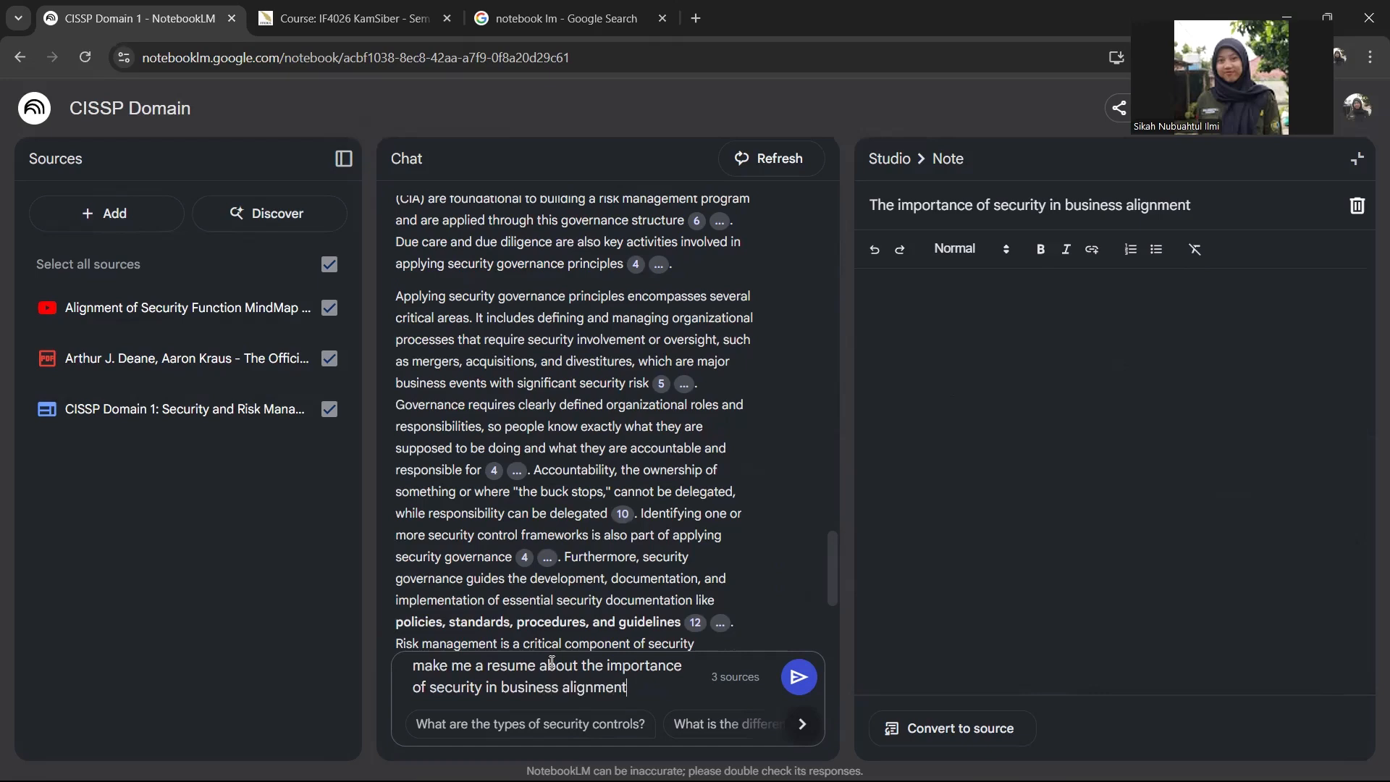
key("Return")
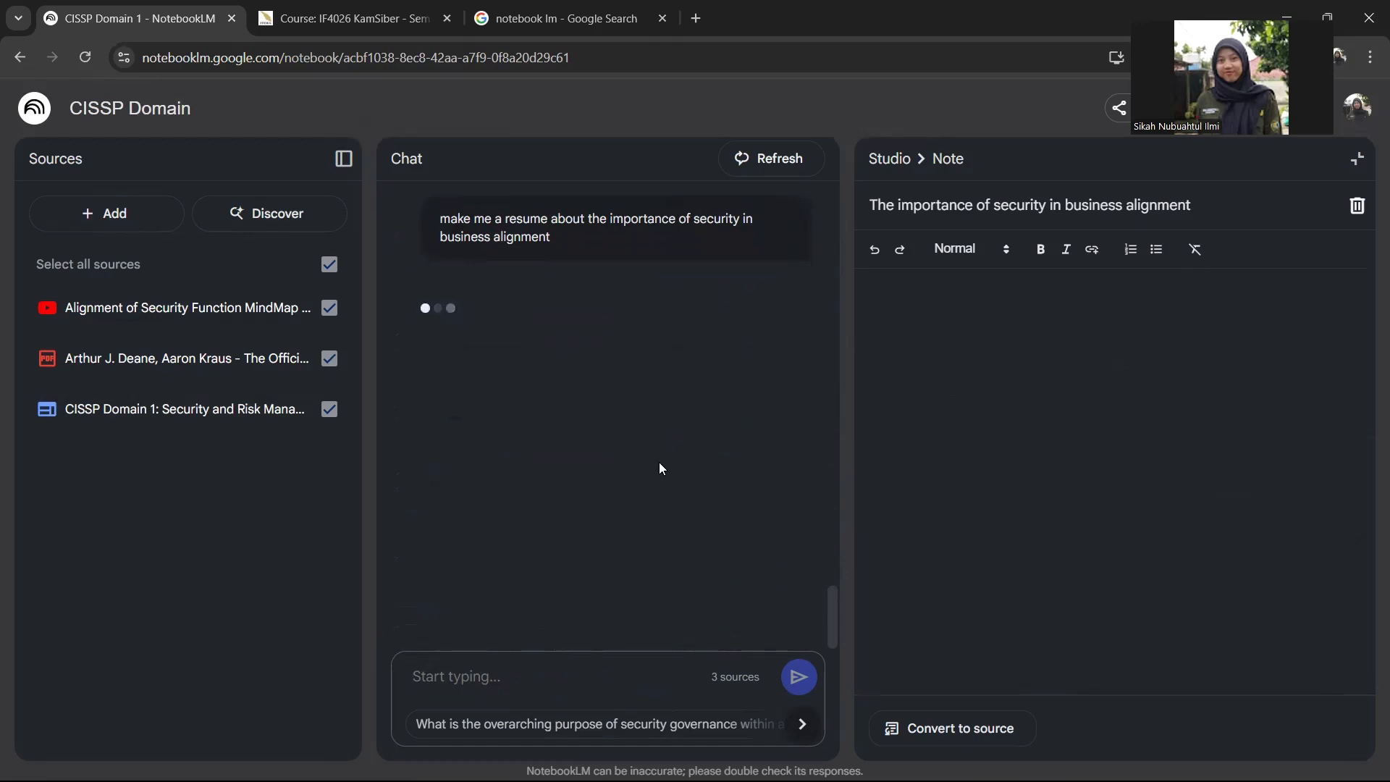
Copy the Objective paragraph of the Aligned Security Function answer into the note's body and check the pasted text
left_click_drag(396, 350, 770, 535)
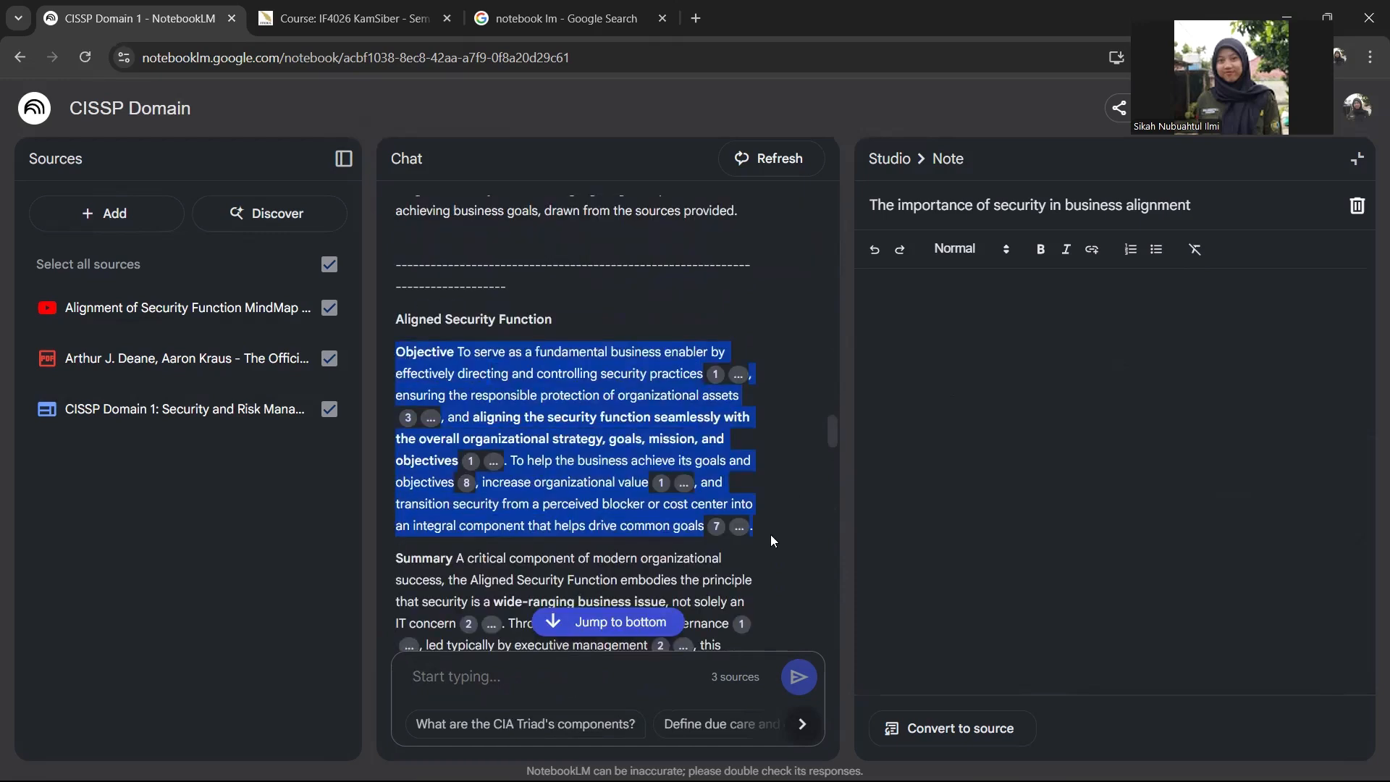
key("ctrl+c")
left_click(1216, 301)
key("ctrl+v")
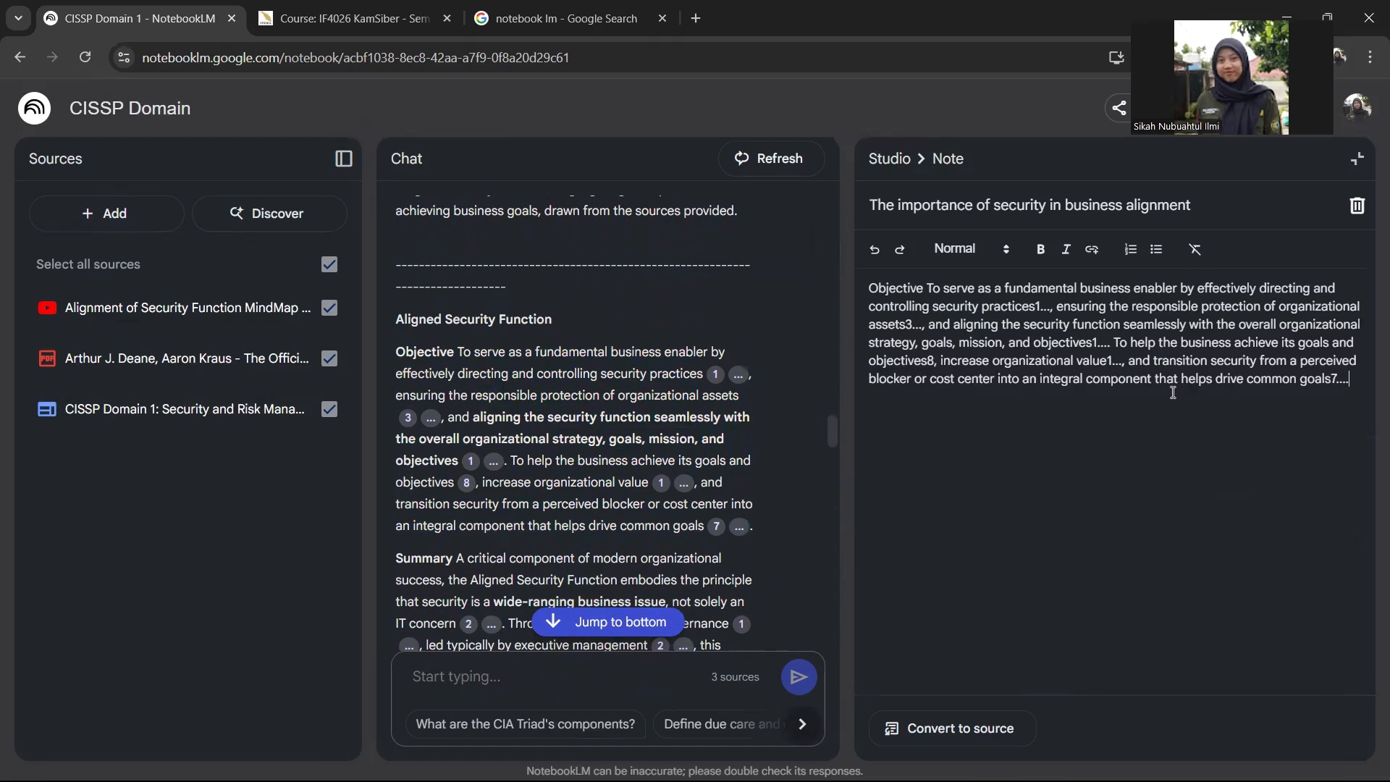
left_click(1150, 360)
left_click_drag(1001, 325, 1108, 346)
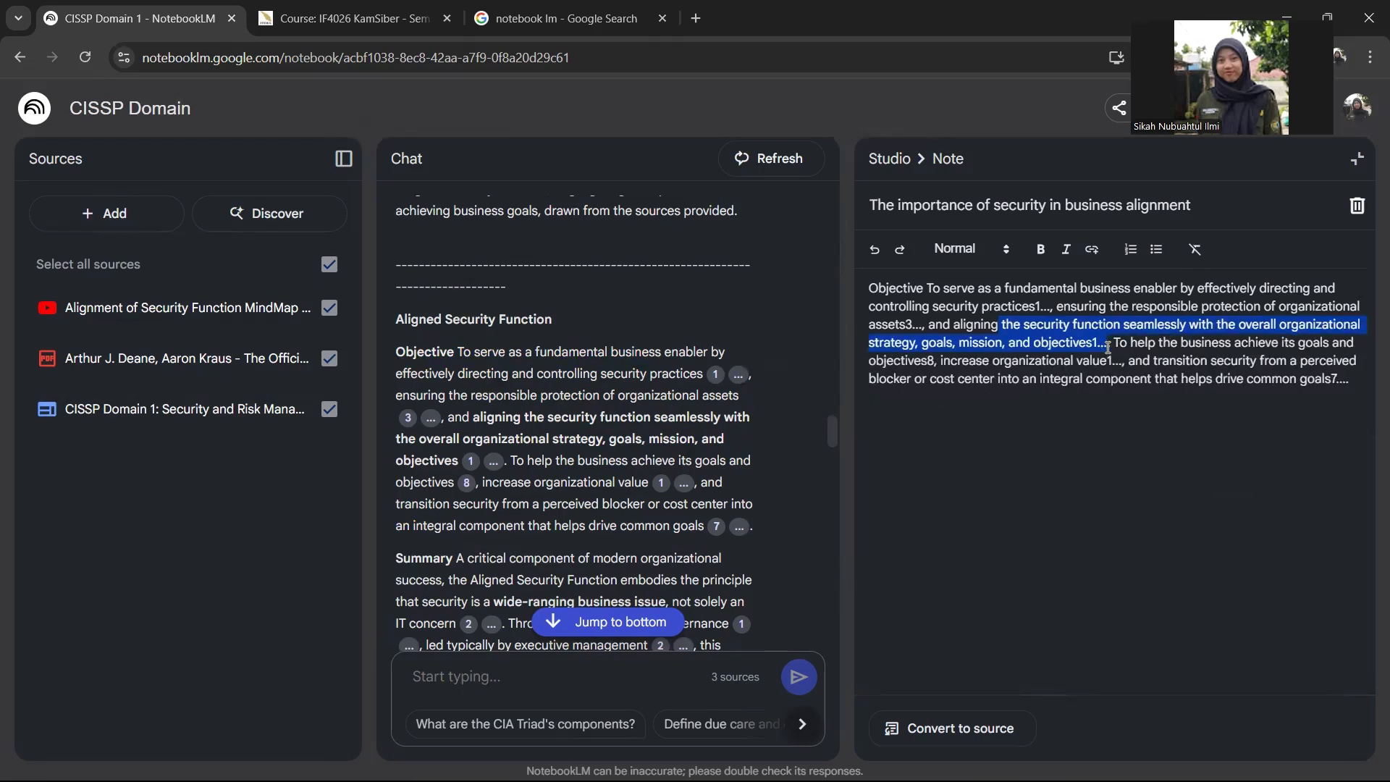
left_click(1107, 346)
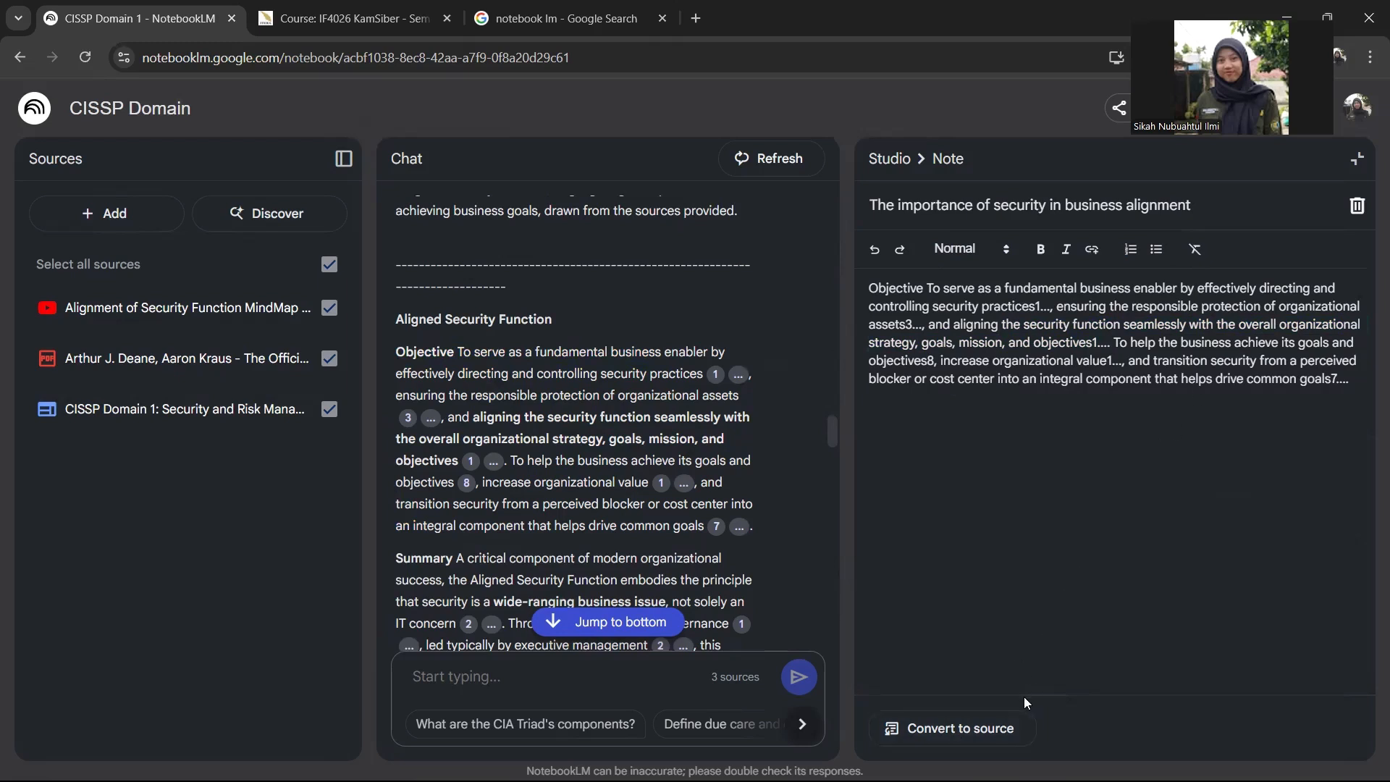
Convert the business alignment note into a source, exclude that new source from the selected ones, and close the note
left_click(973, 726)
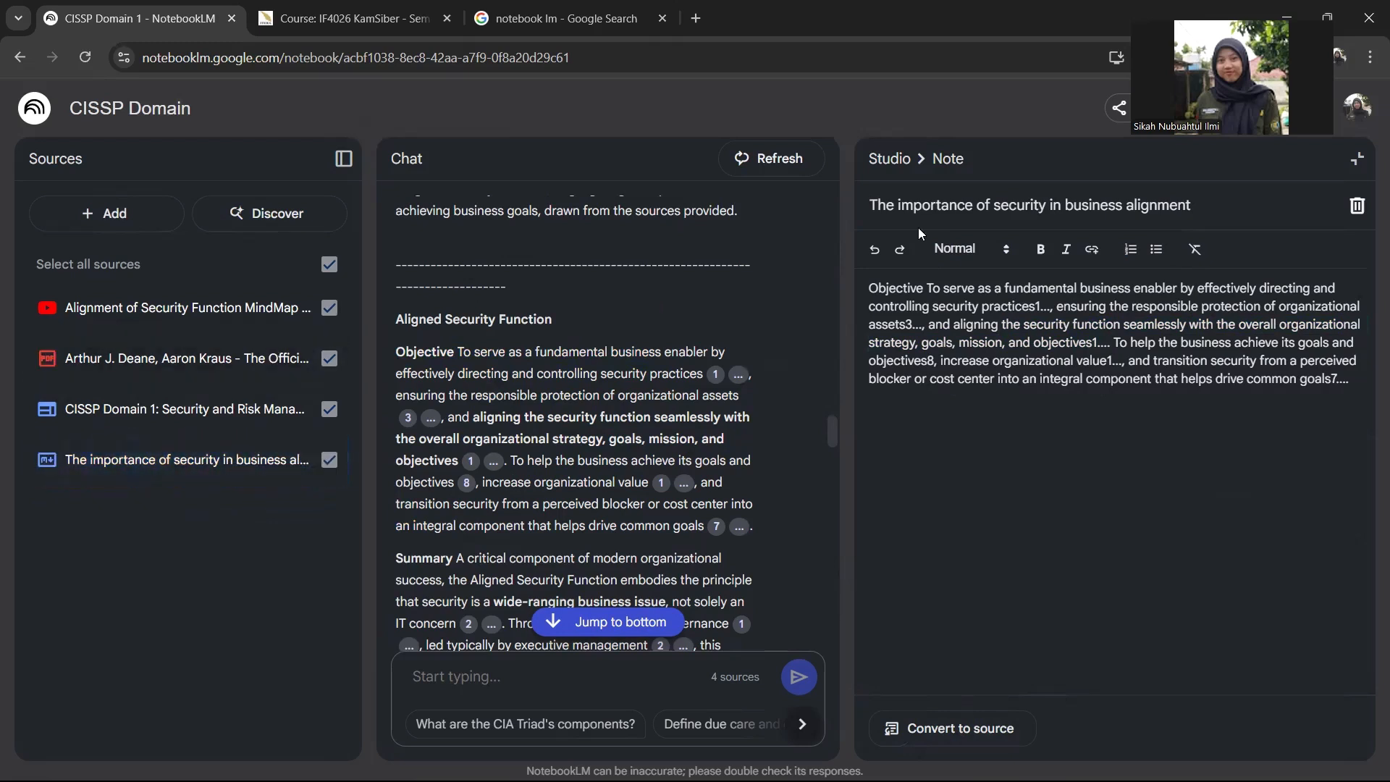
left_click(330, 462)
left_click(1134, 366)
key("ctrl+s")
left_click(1178, 407)
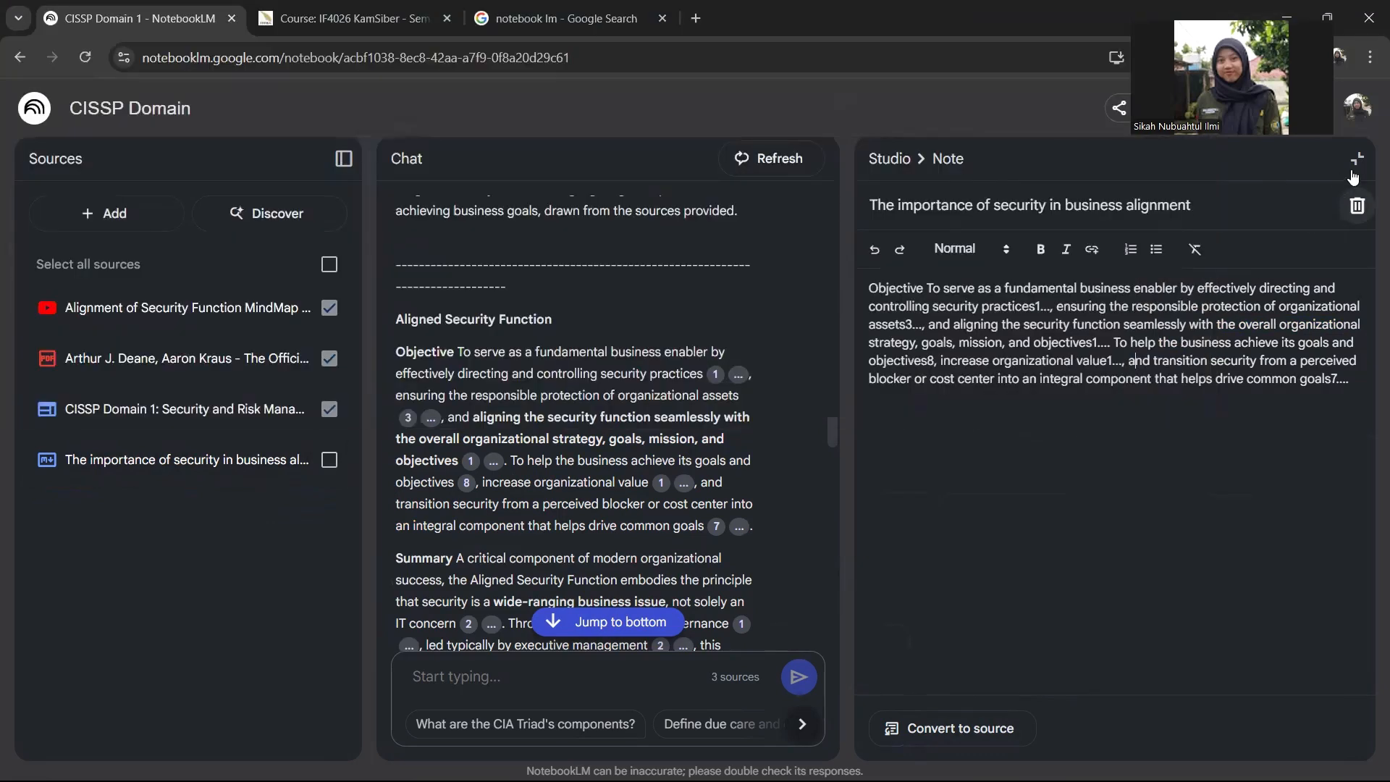
left_click(1355, 165)
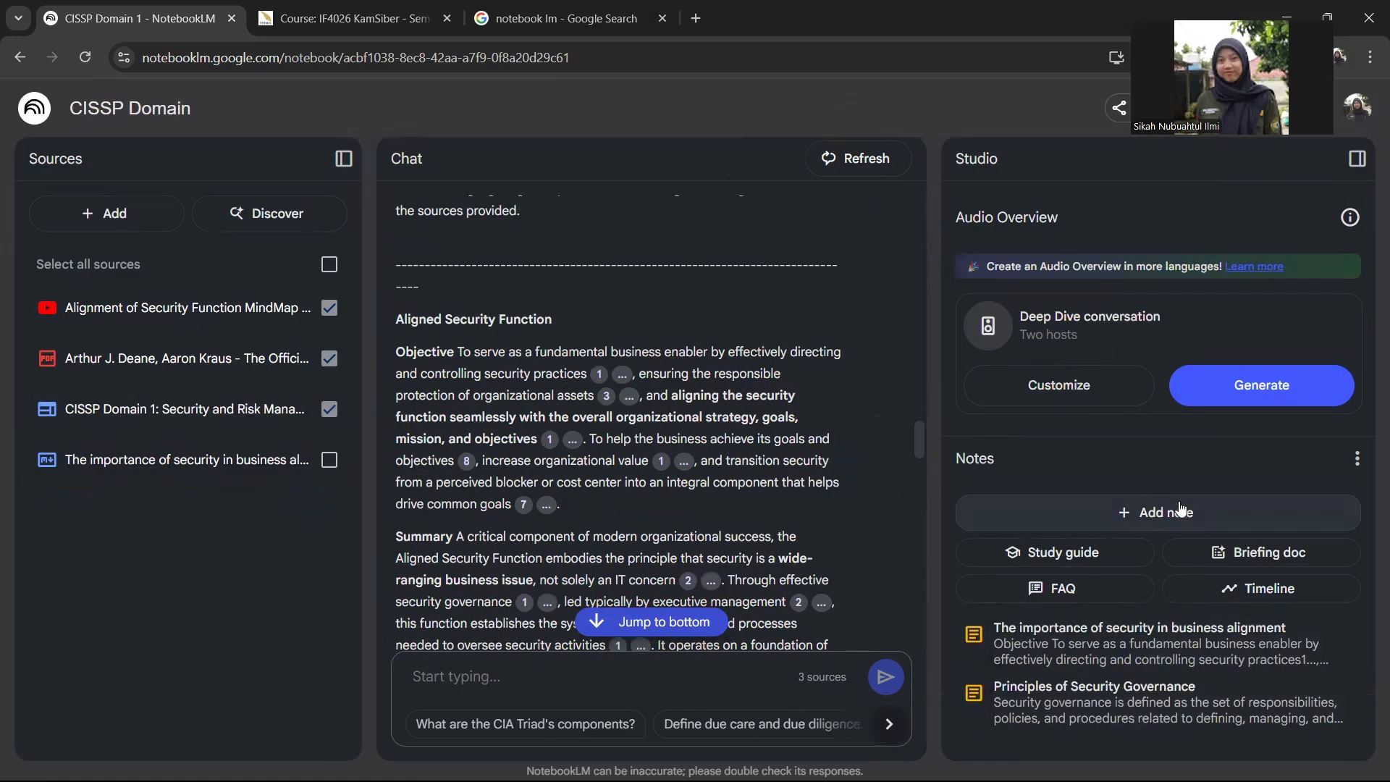
Generate a briefing doc and an FAQ from the three selected sources
left_click(1239, 550)
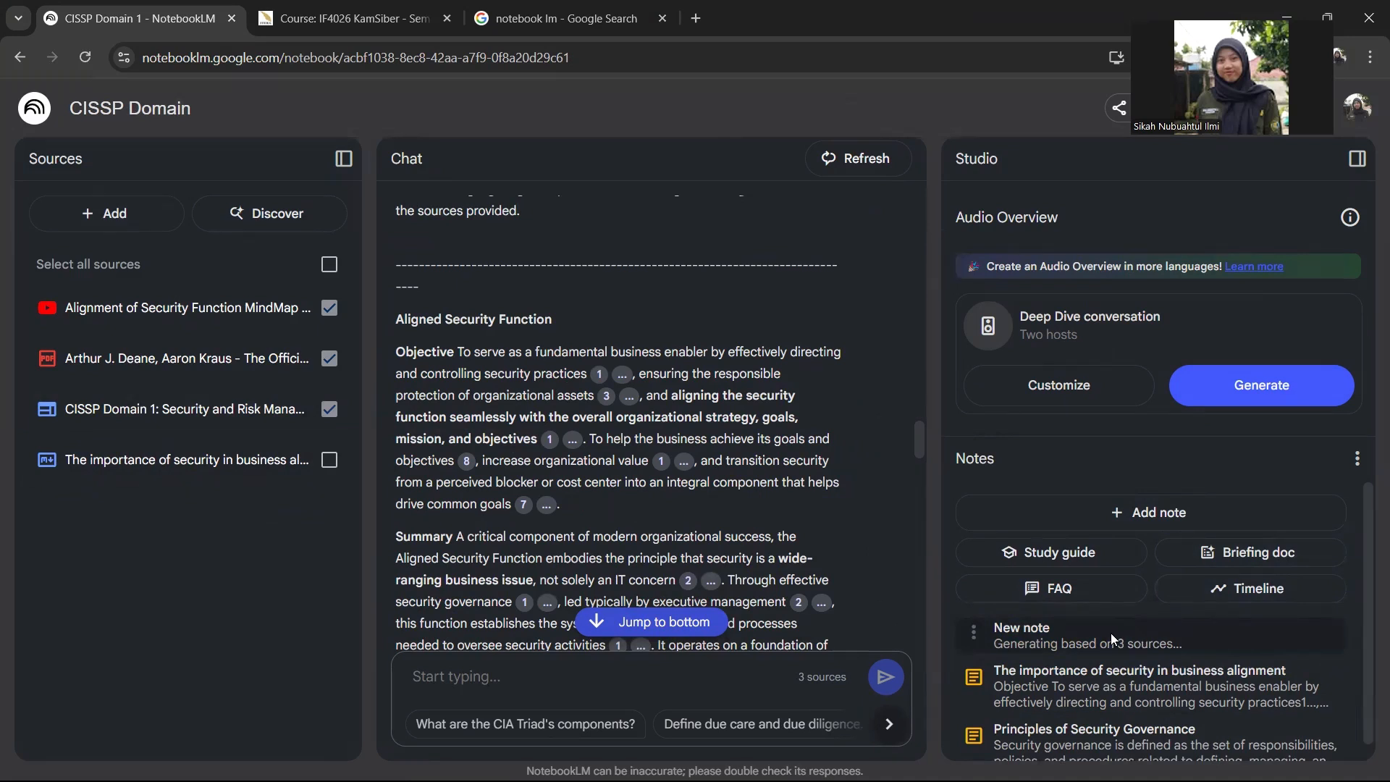
scroll(619, 489, "up", 10)
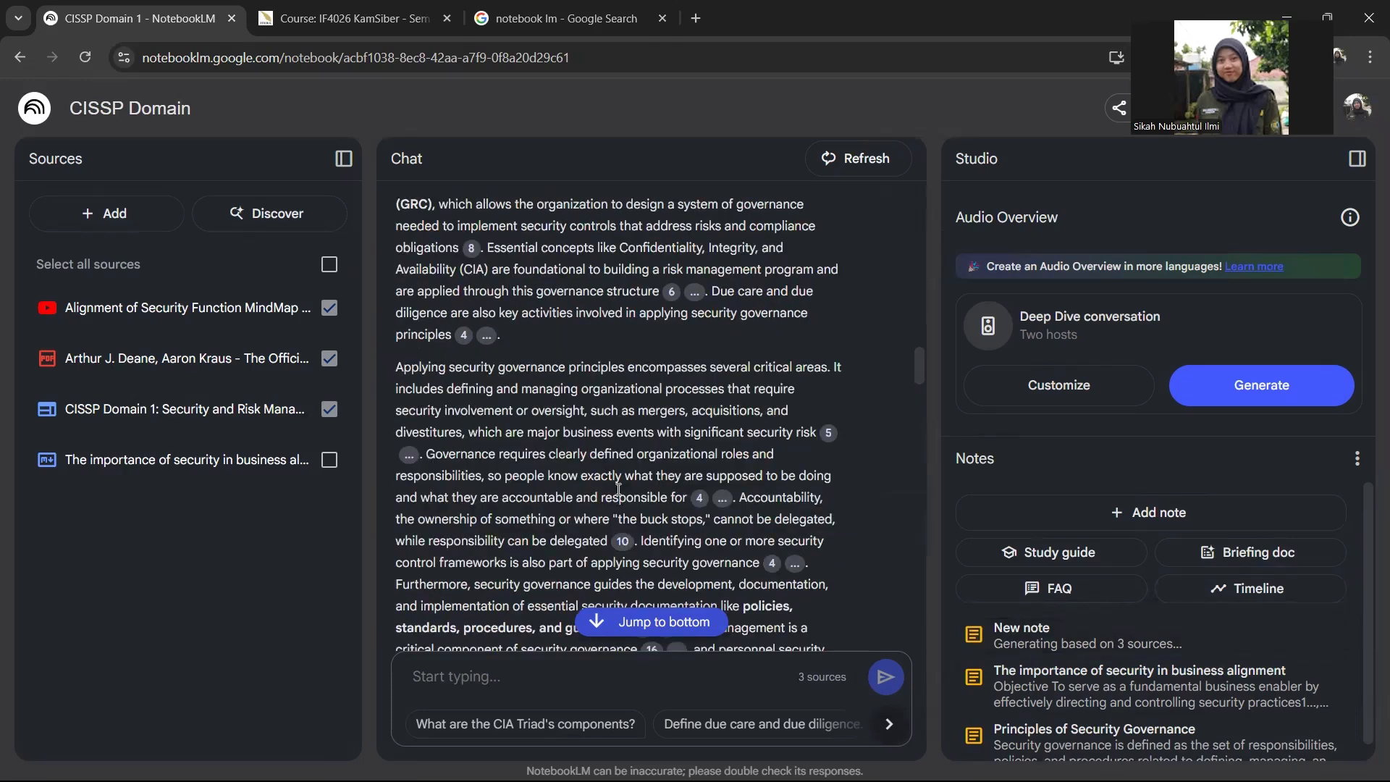
scroll(619, 489, "up", 15)
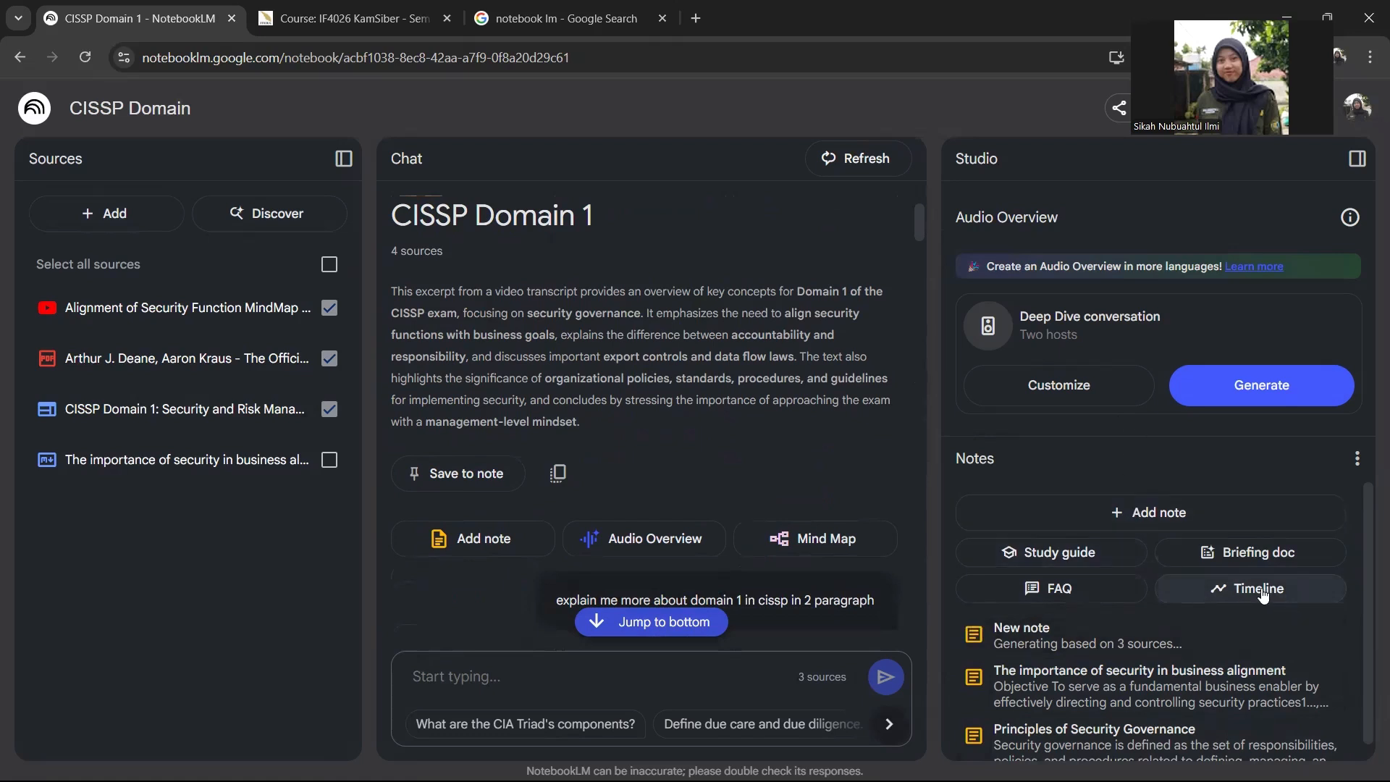
left_click(1104, 591)
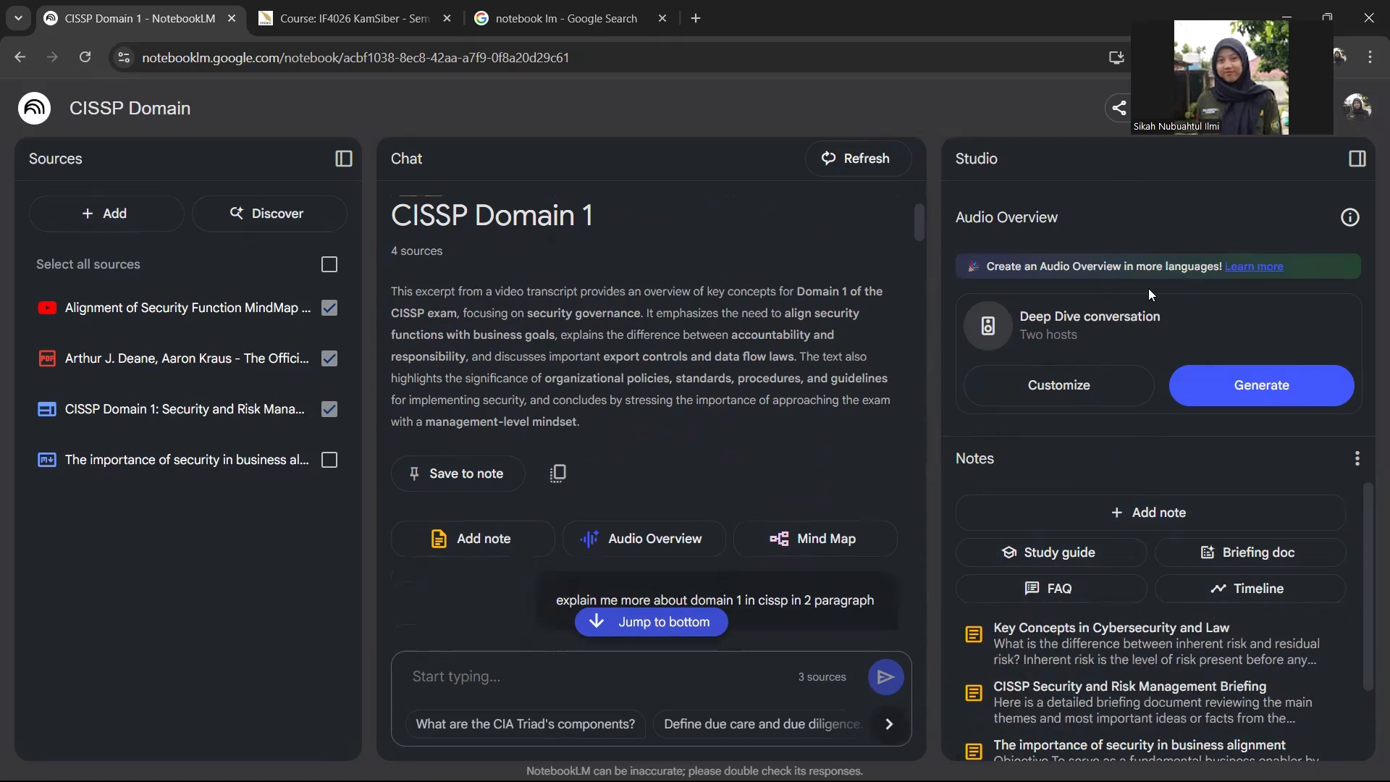
Generate the Deep Dive conversation Audio Overview with two hosts from the selected sources
left_click_drag(1148, 314, 1053, 316)
left_click_drag(1009, 206, 1146, 212)
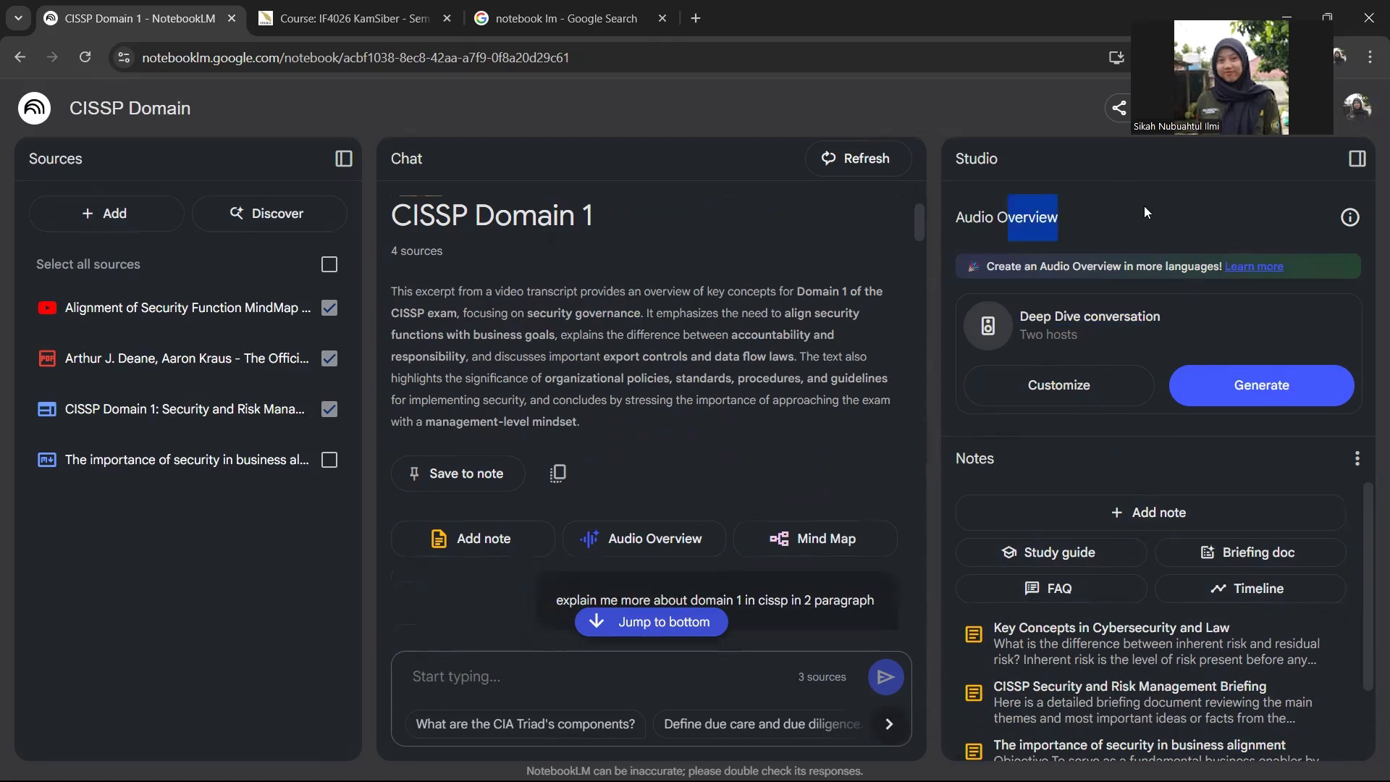
left_click(1143, 206)
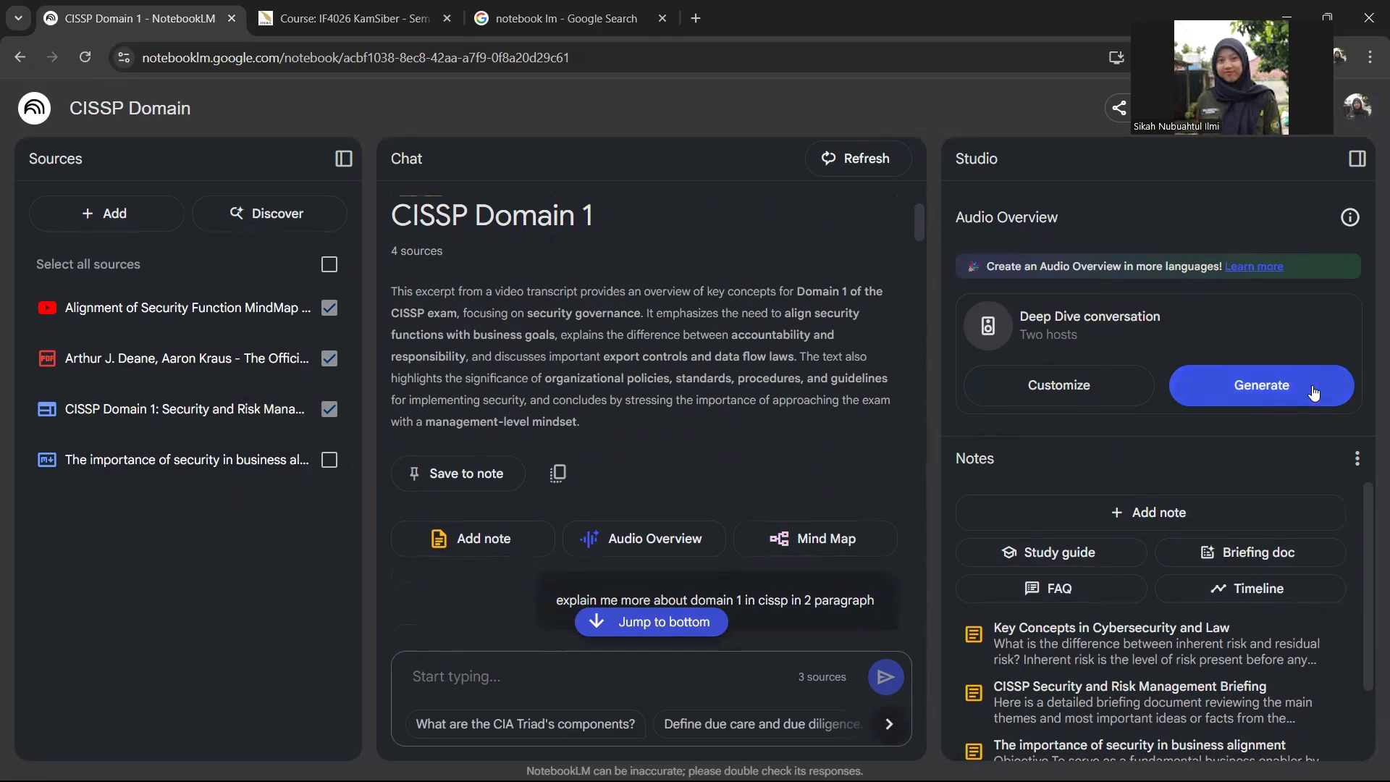
left_click(1264, 391)
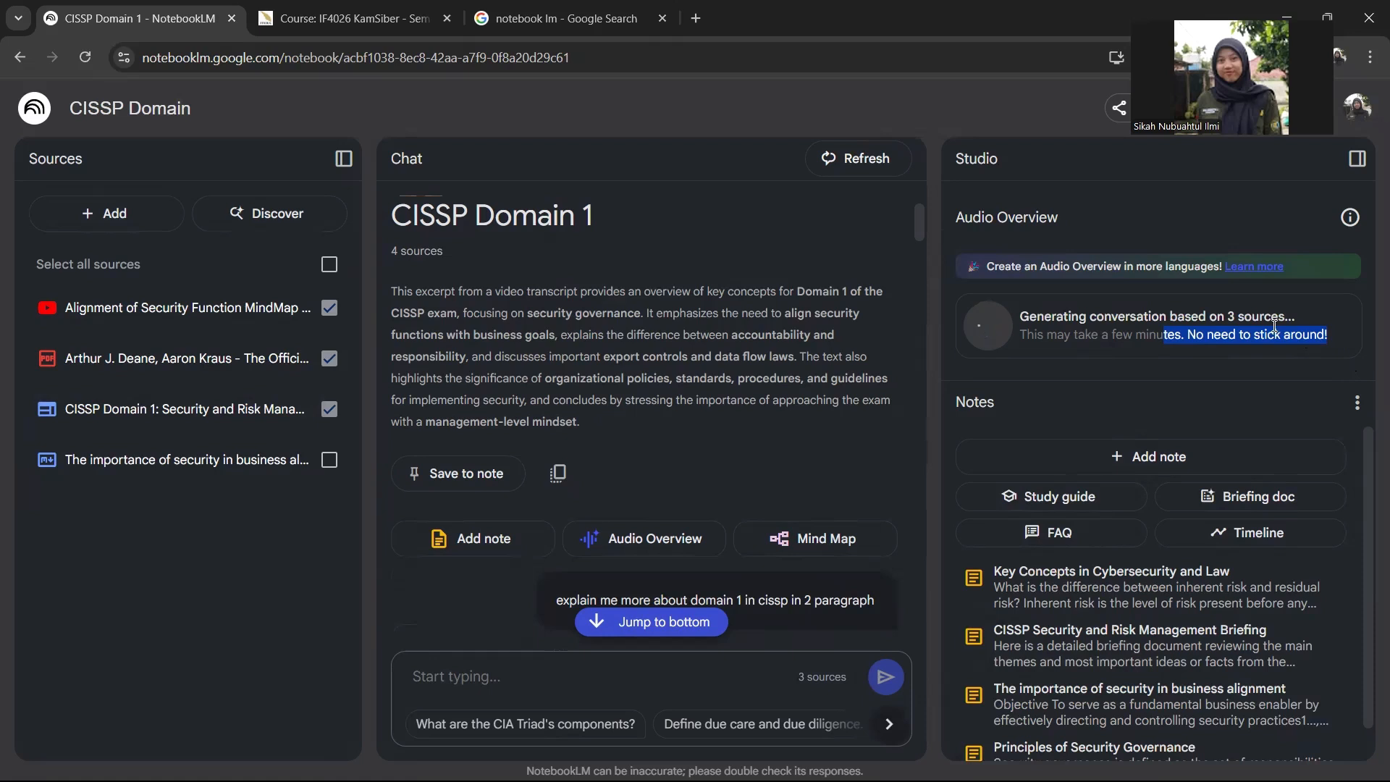
Open the "CISSP Security and Risk Management Briefing" note, read through its sections, and close it
scroll(1126, 556, "down", 1)
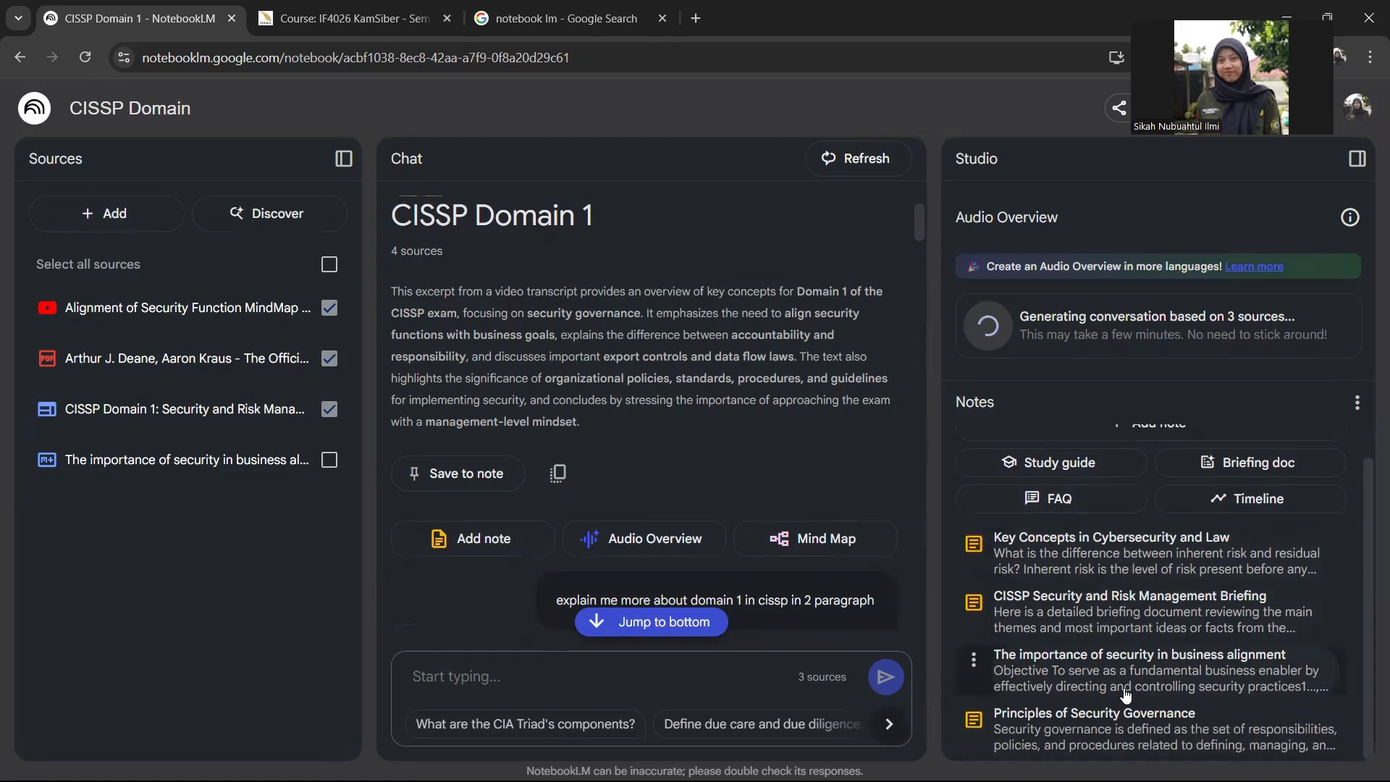
left_click(1170, 613)
scroll(1114, 430, "down", 2)
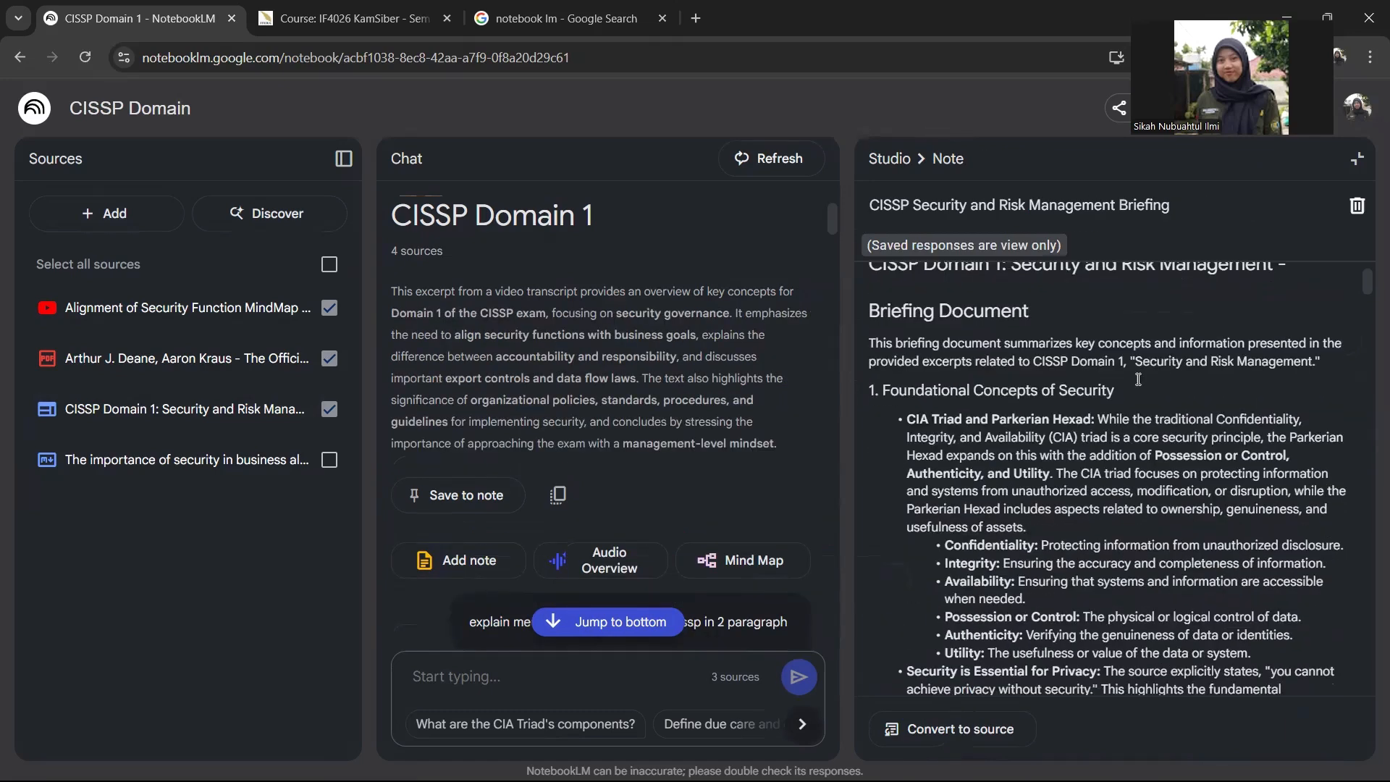
scroll(1138, 379, "up", 2)
scroll(1138, 379, "down", 8)
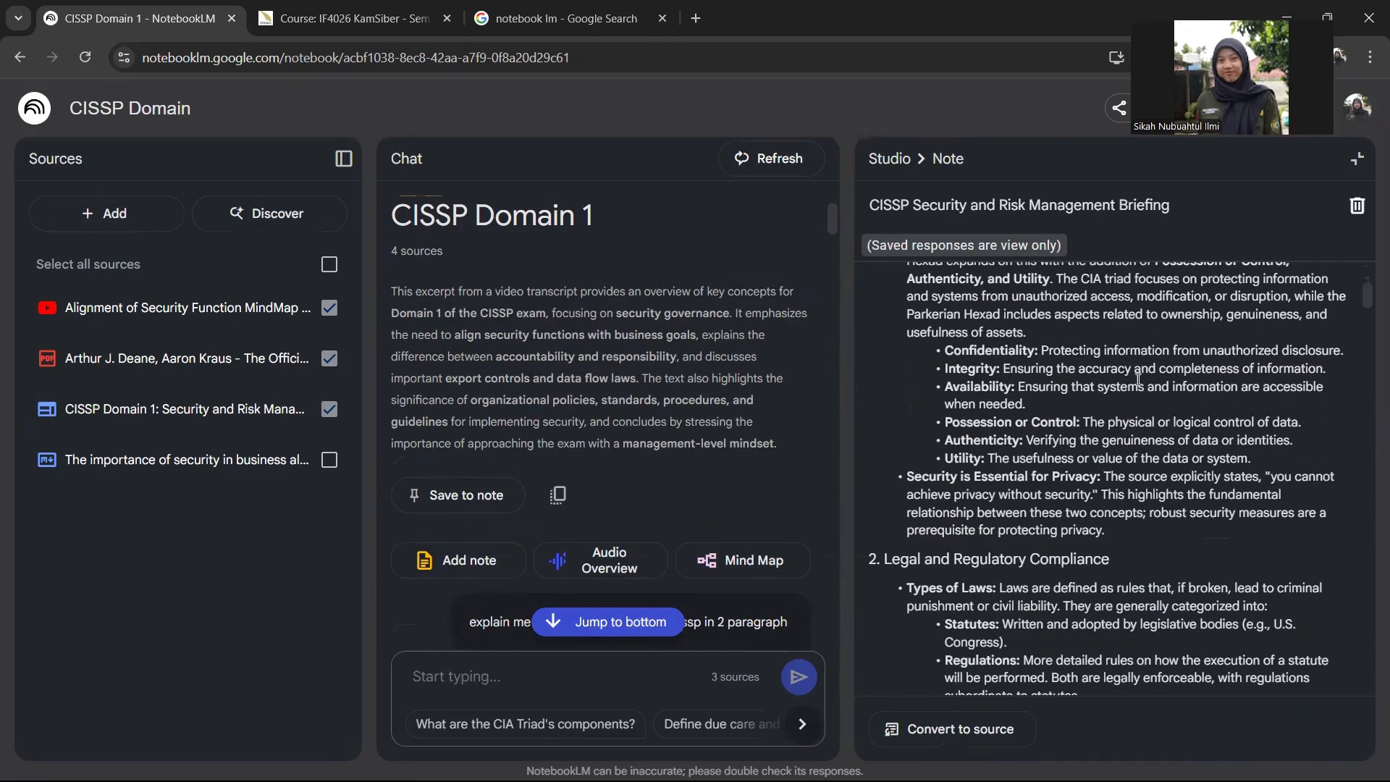
scroll(1138, 379, "down", 20)
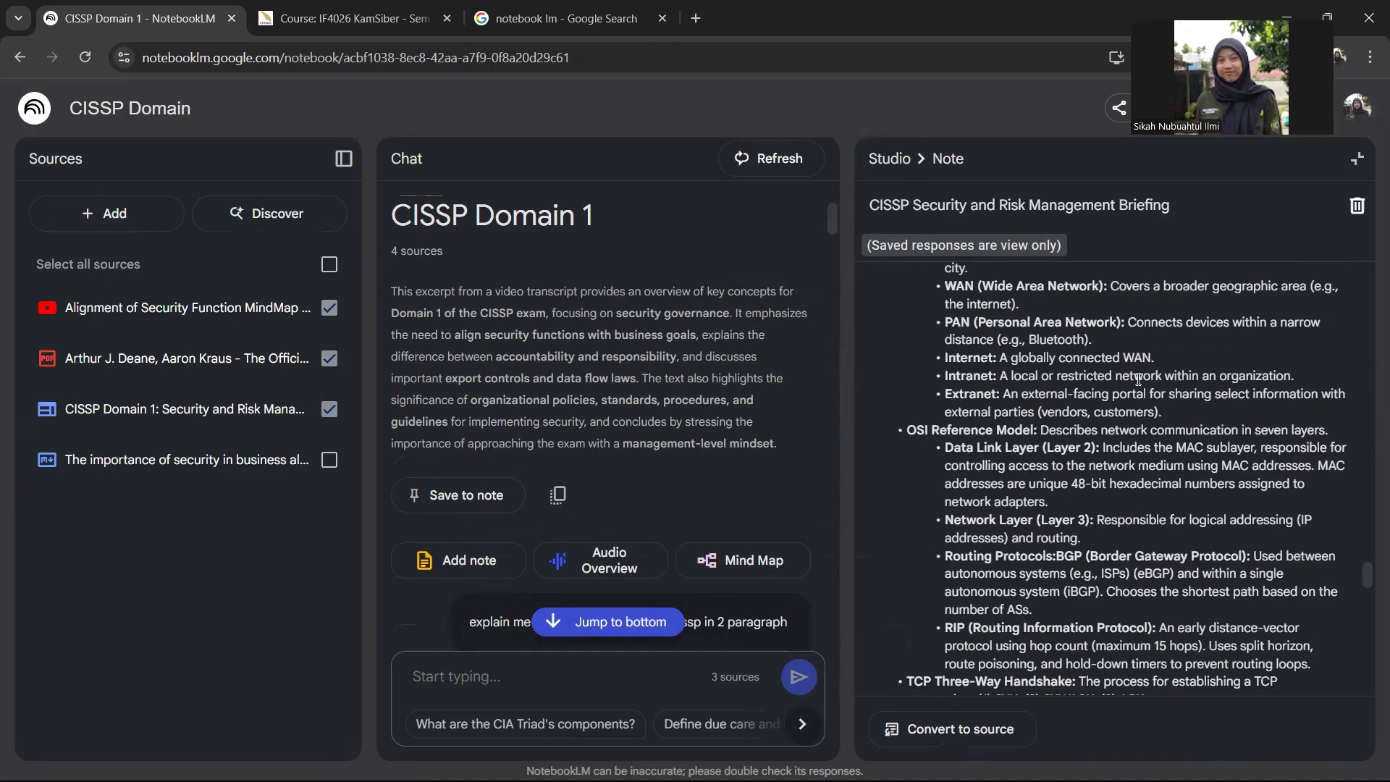
scroll(1056, 598, "down", 4)
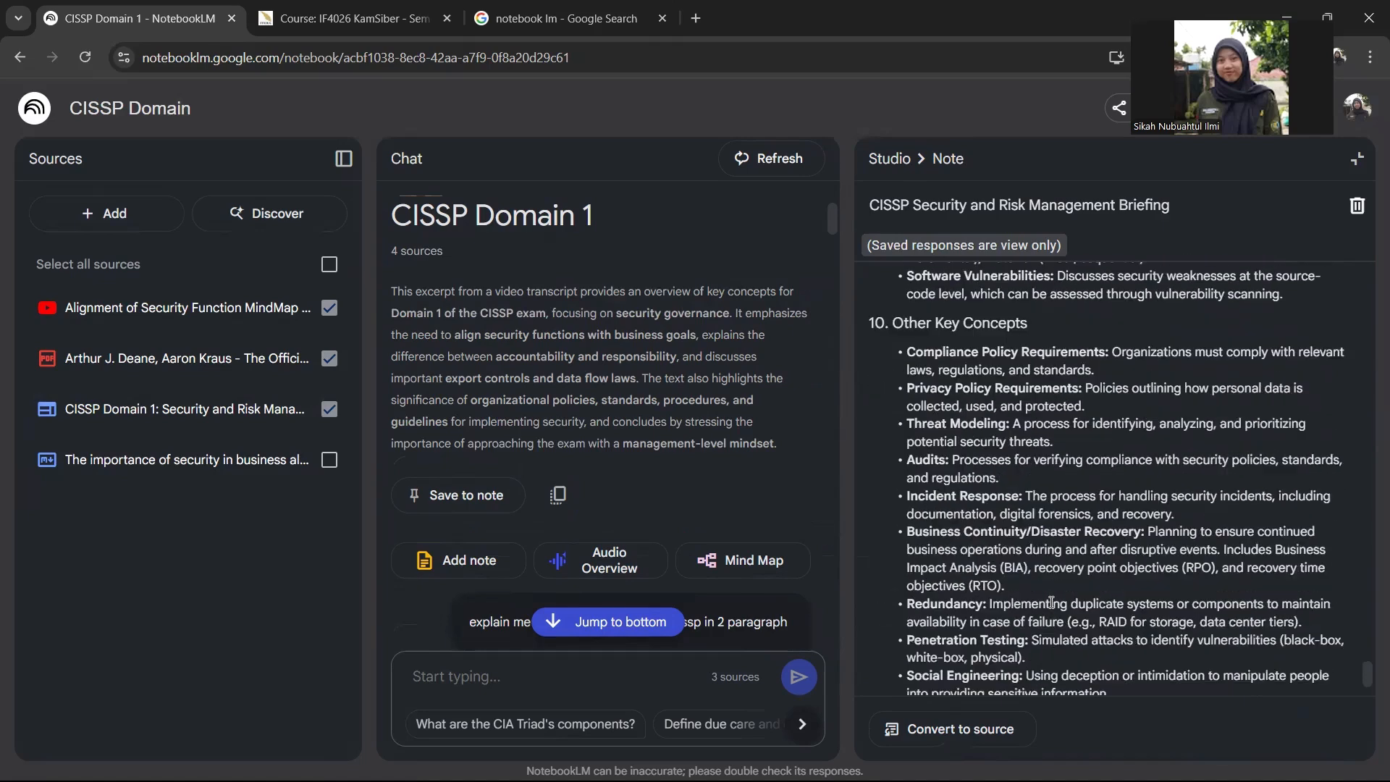
left_click_drag(1367, 672, 1367, 94)
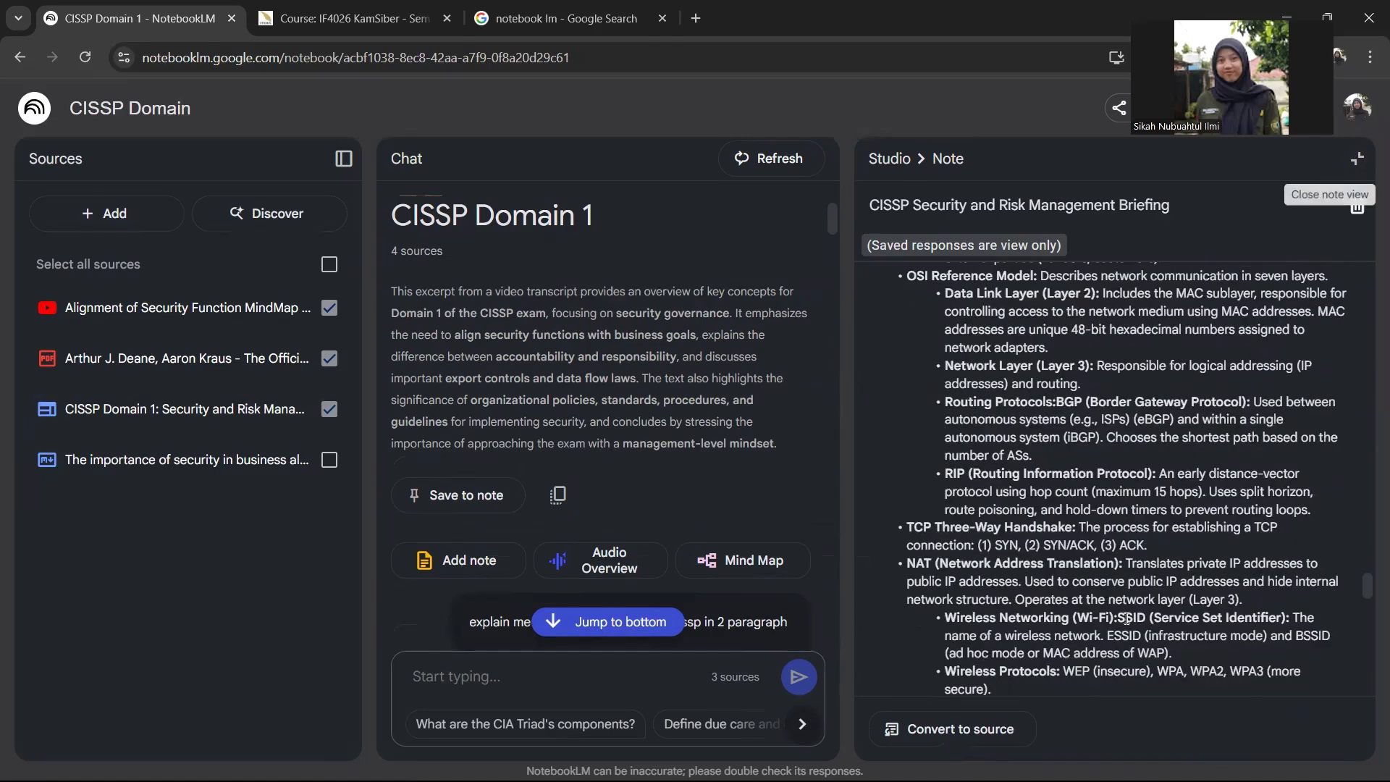
scroll(1127, 618, "up", 10)
scroll(1126, 618, "up", 5)
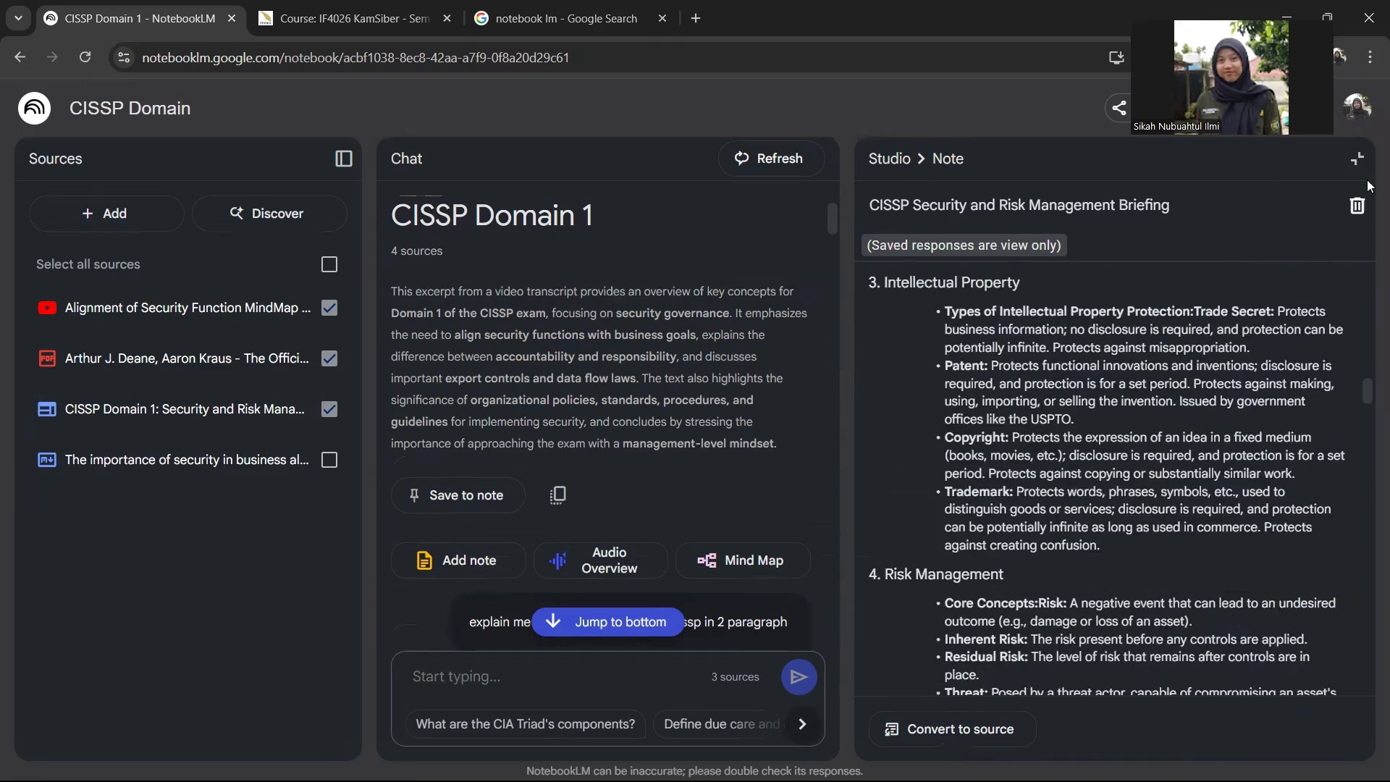
left_click(1358, 159)
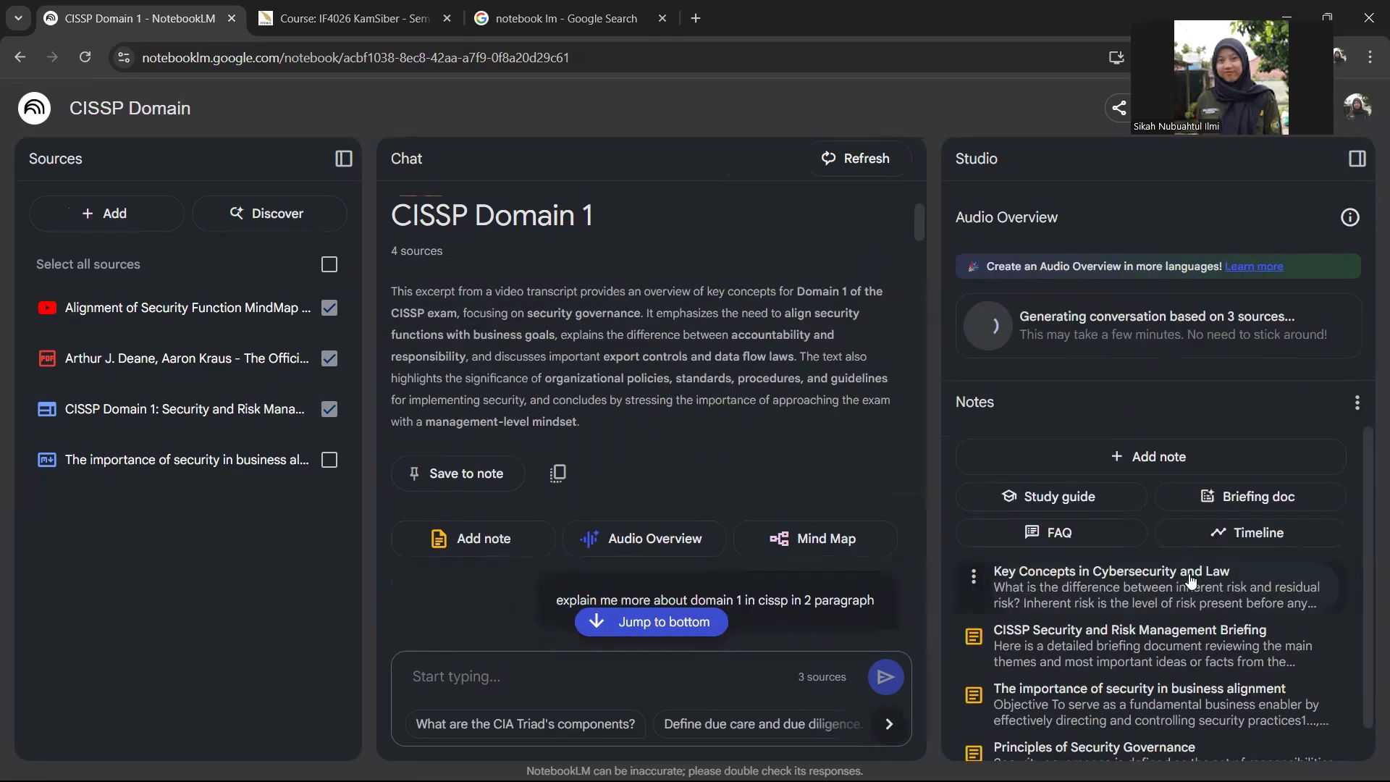
Generate a study guide from the selected sources and read through the "Key Concepts in Cybersecurity and Law" FAQ note
left_click(1115, 511)
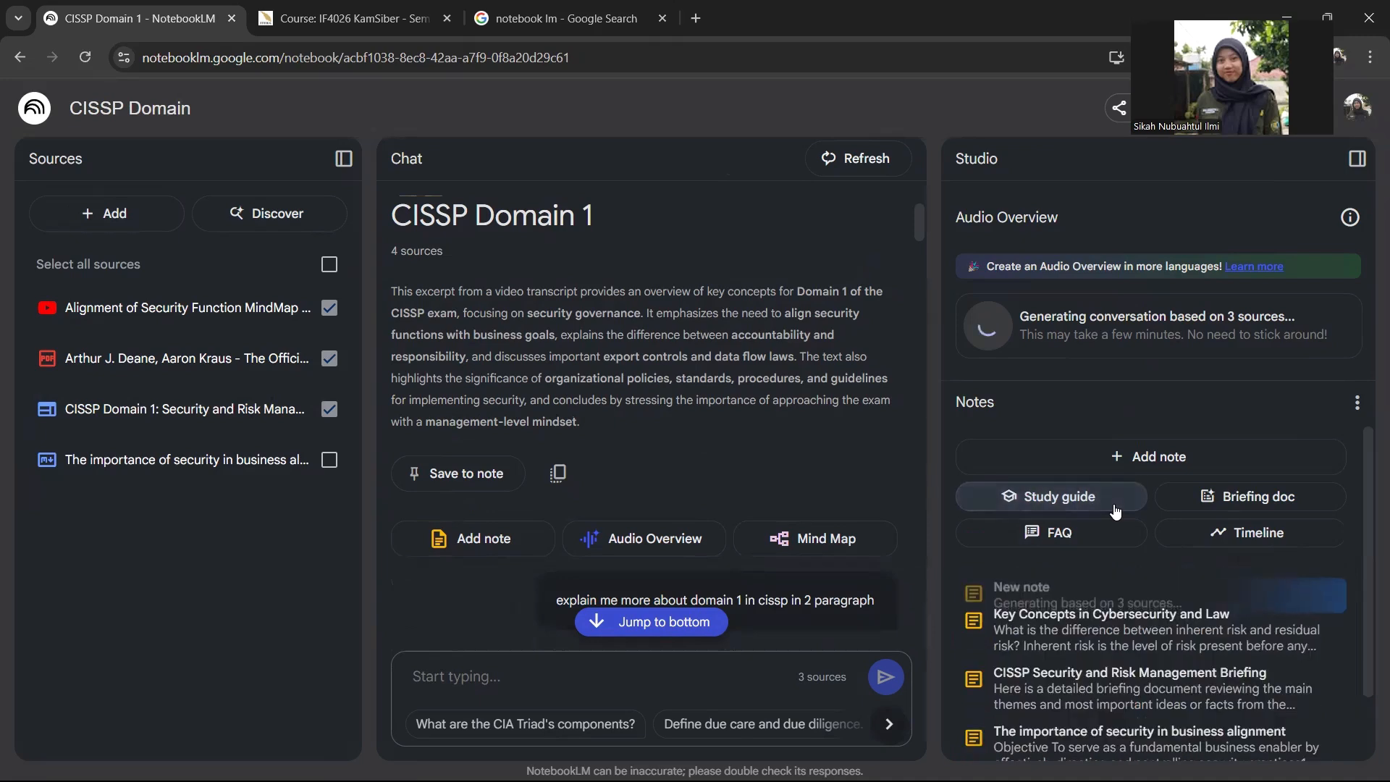
left_click(1105, 638)
scroll(1144, 345, "down", 5)
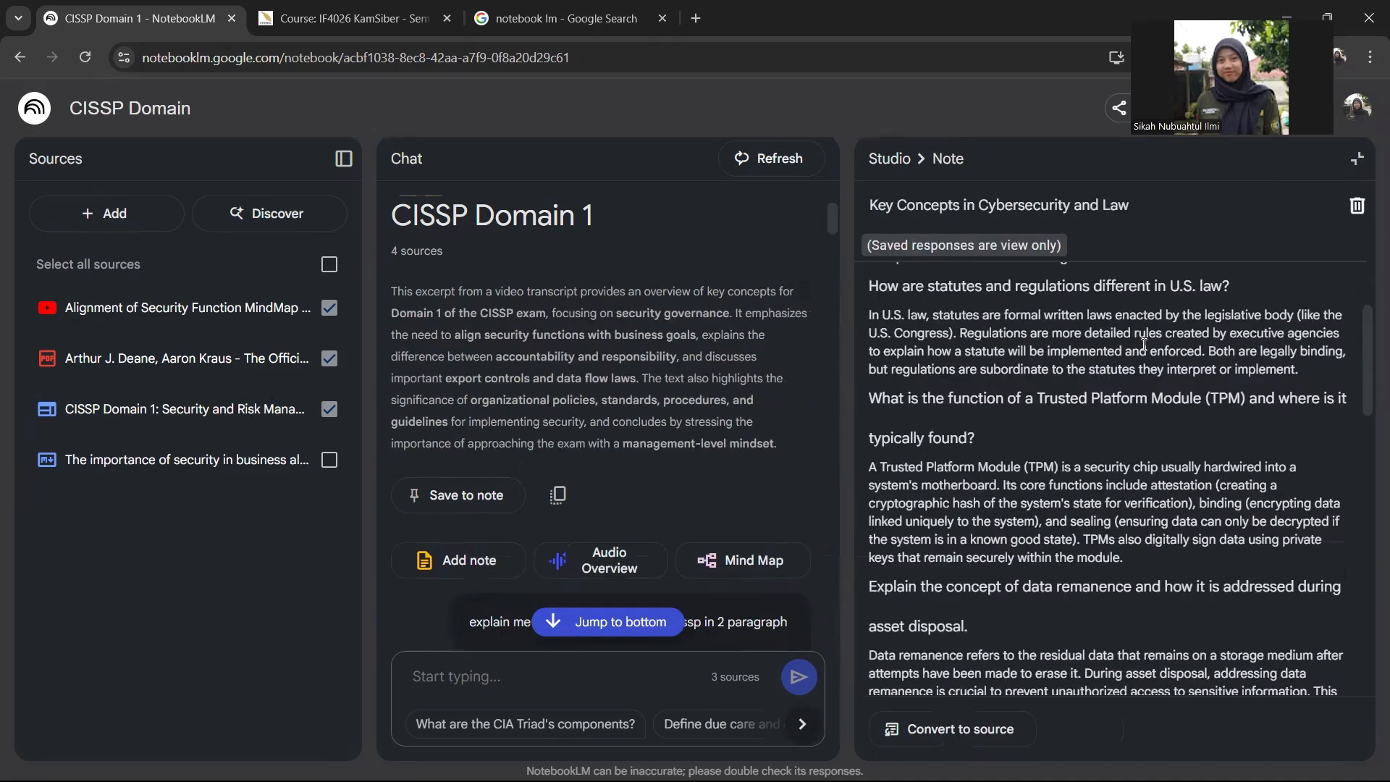
scroll(1144, 345, "down", 3)
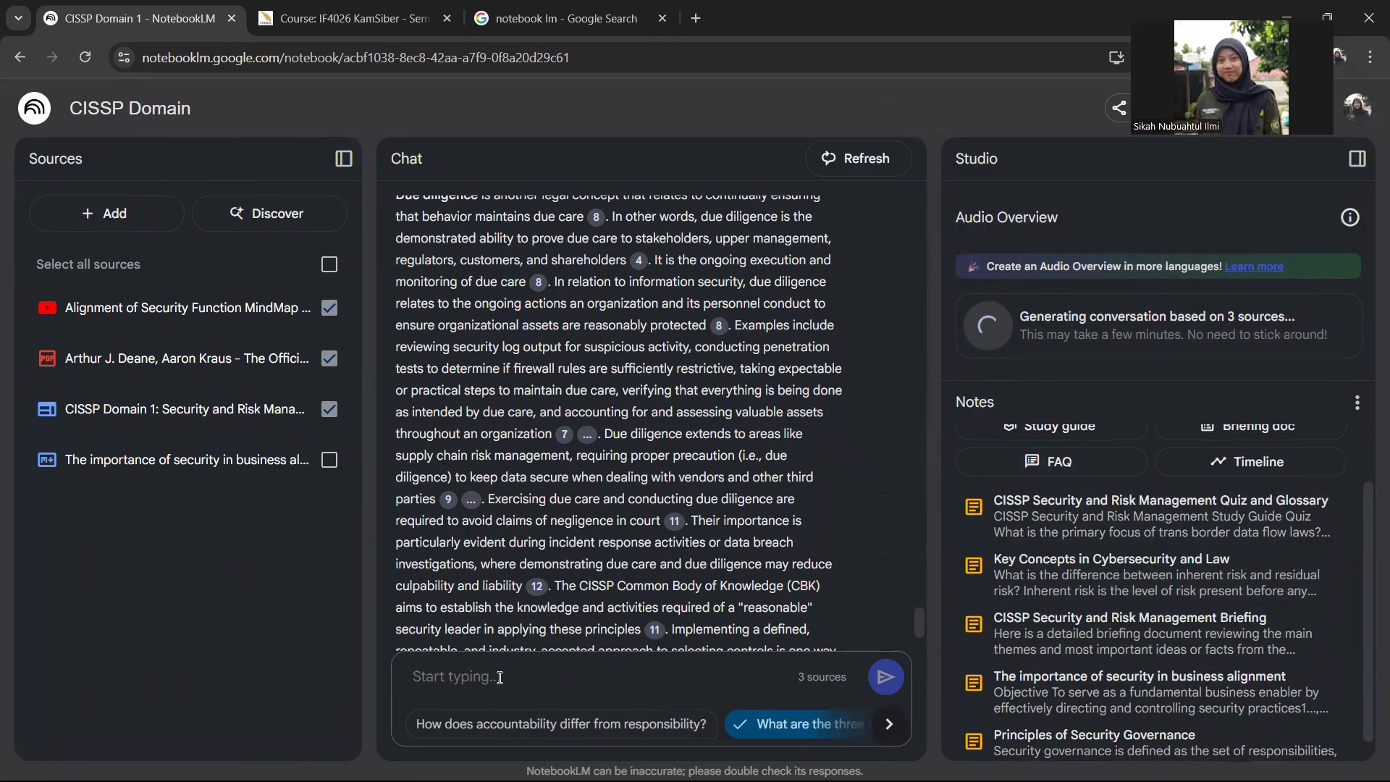
Ask the chat "make 30 questions based on the resources that explain about domain 1 in cissp." and review the questions and first citations
type("make ")
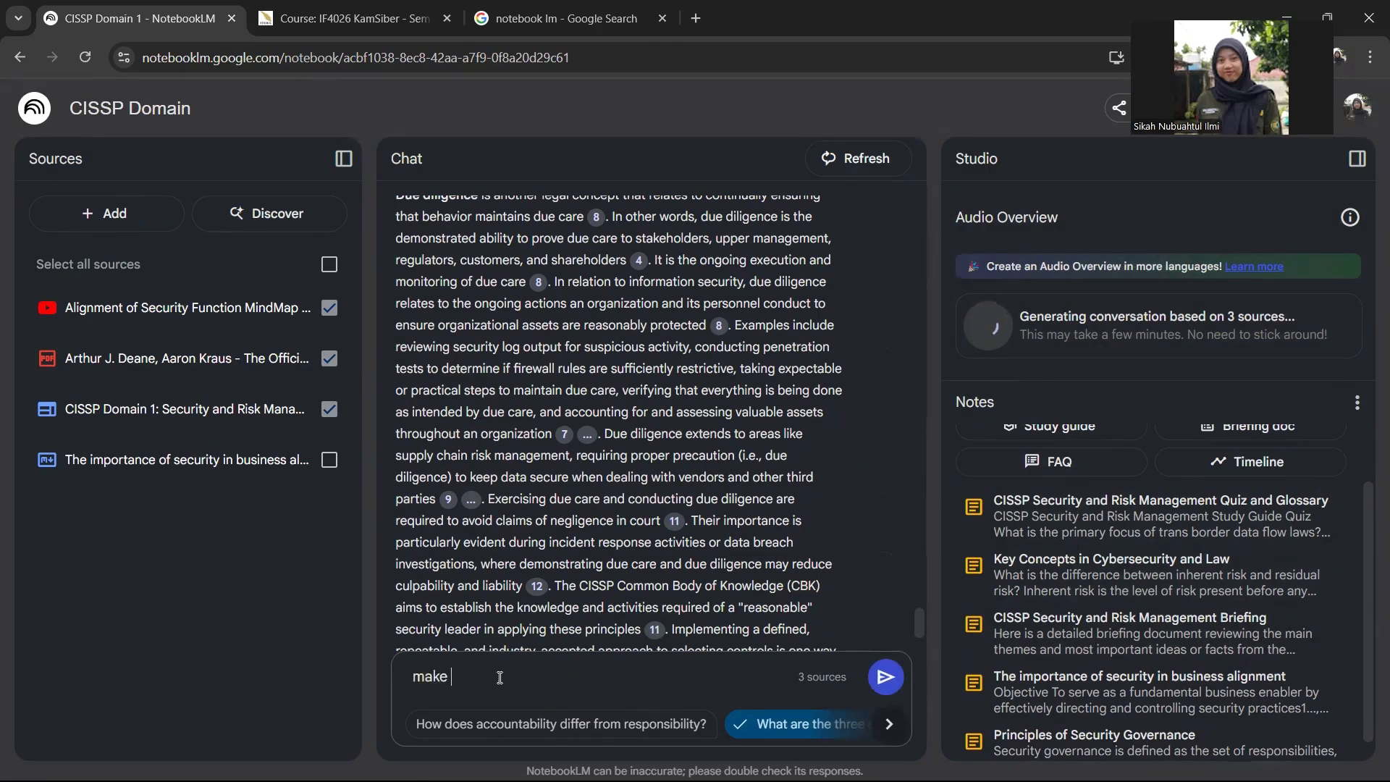
type("30 questions based on the resour")
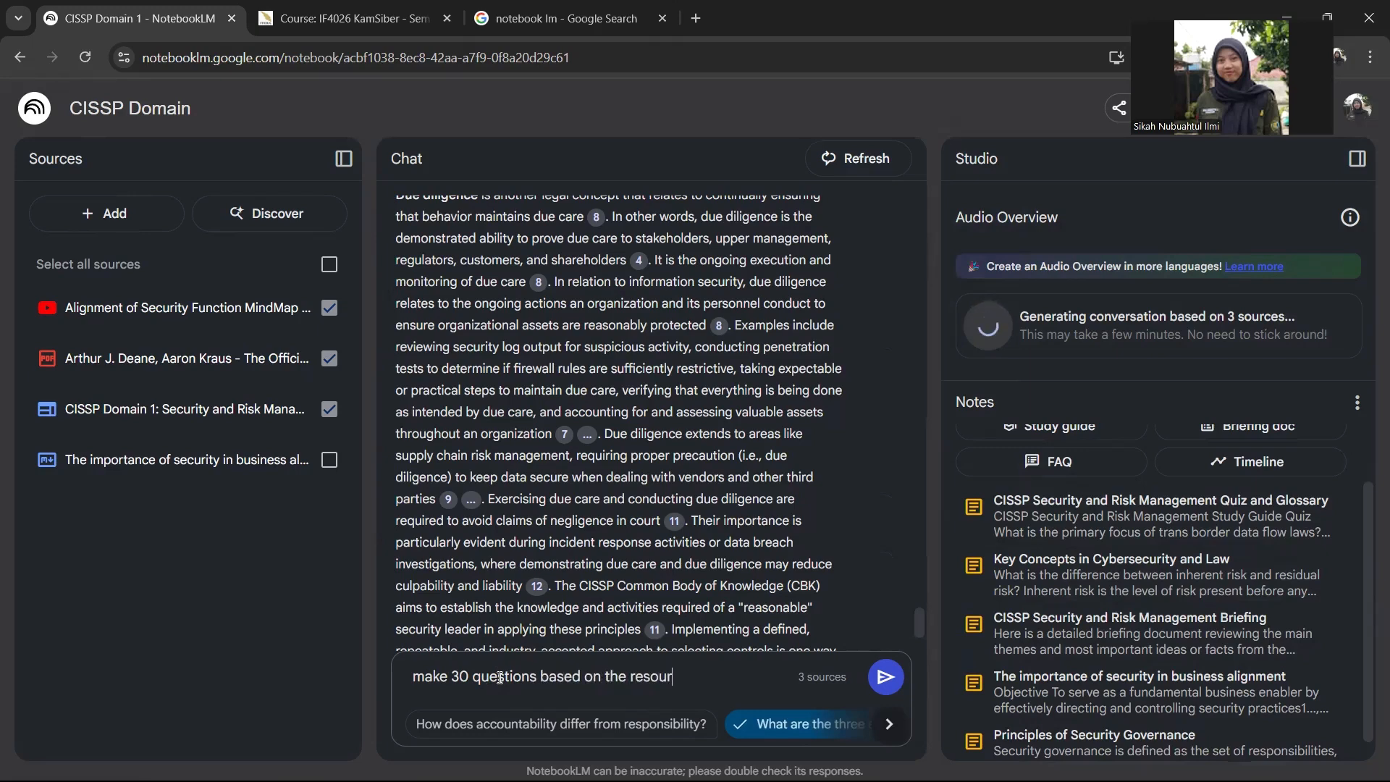
type("ces that explain about ")
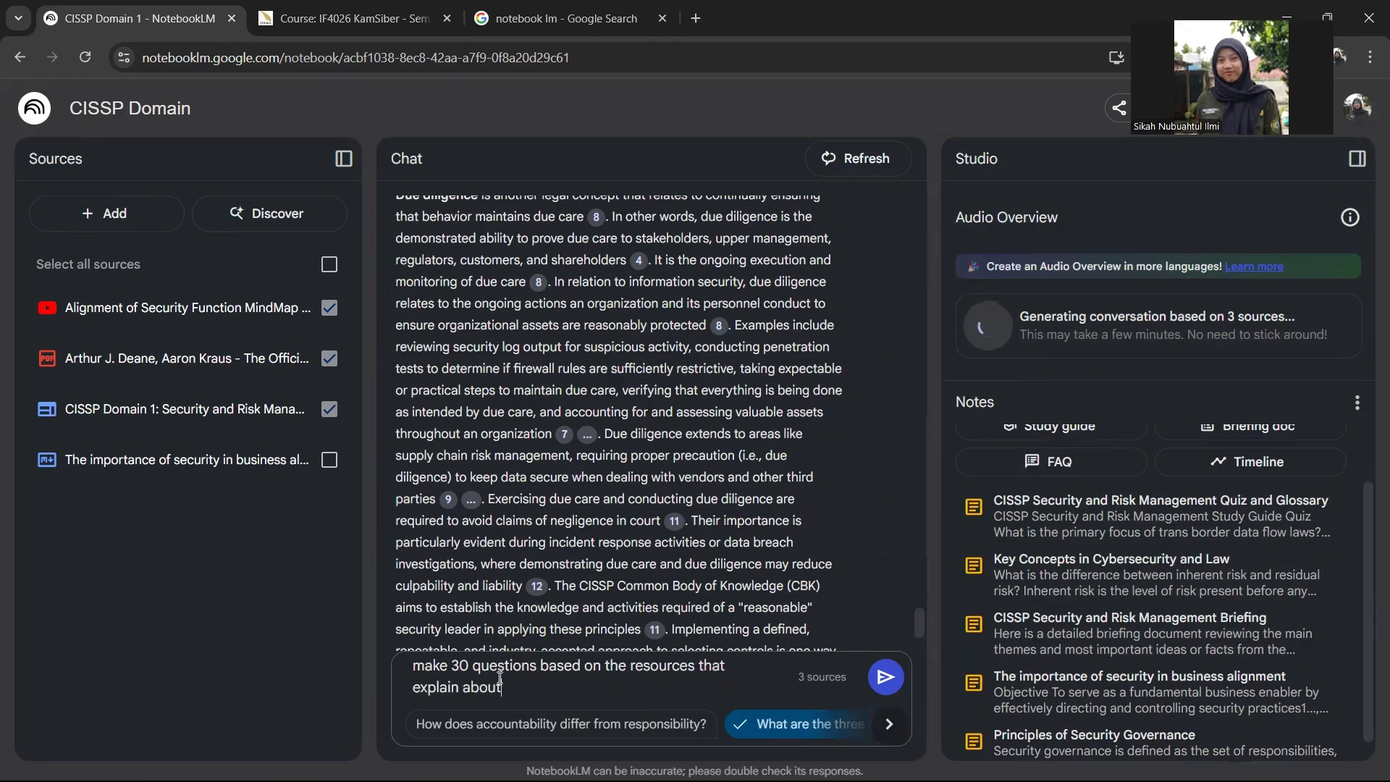
type("domain 1 in cissp.")
key("Return")
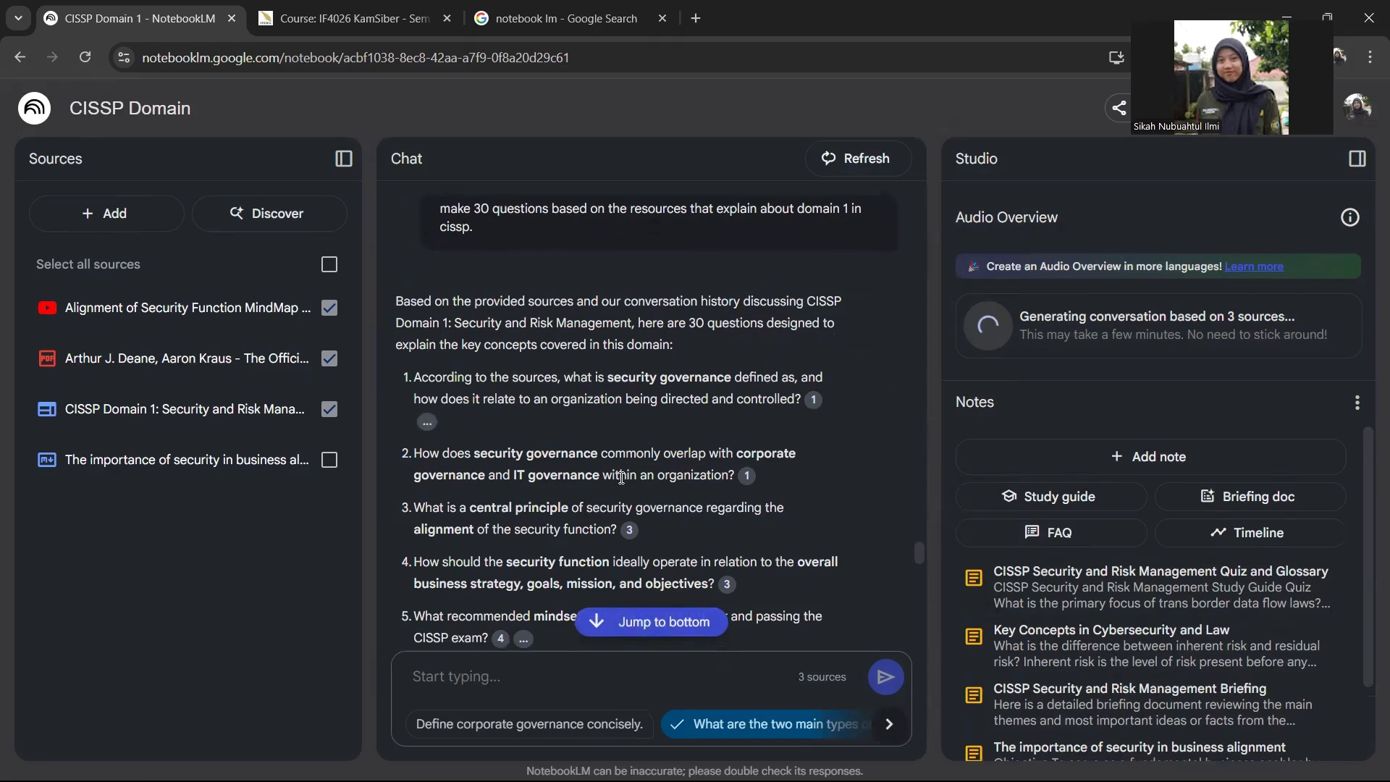
left_click(428, 422)
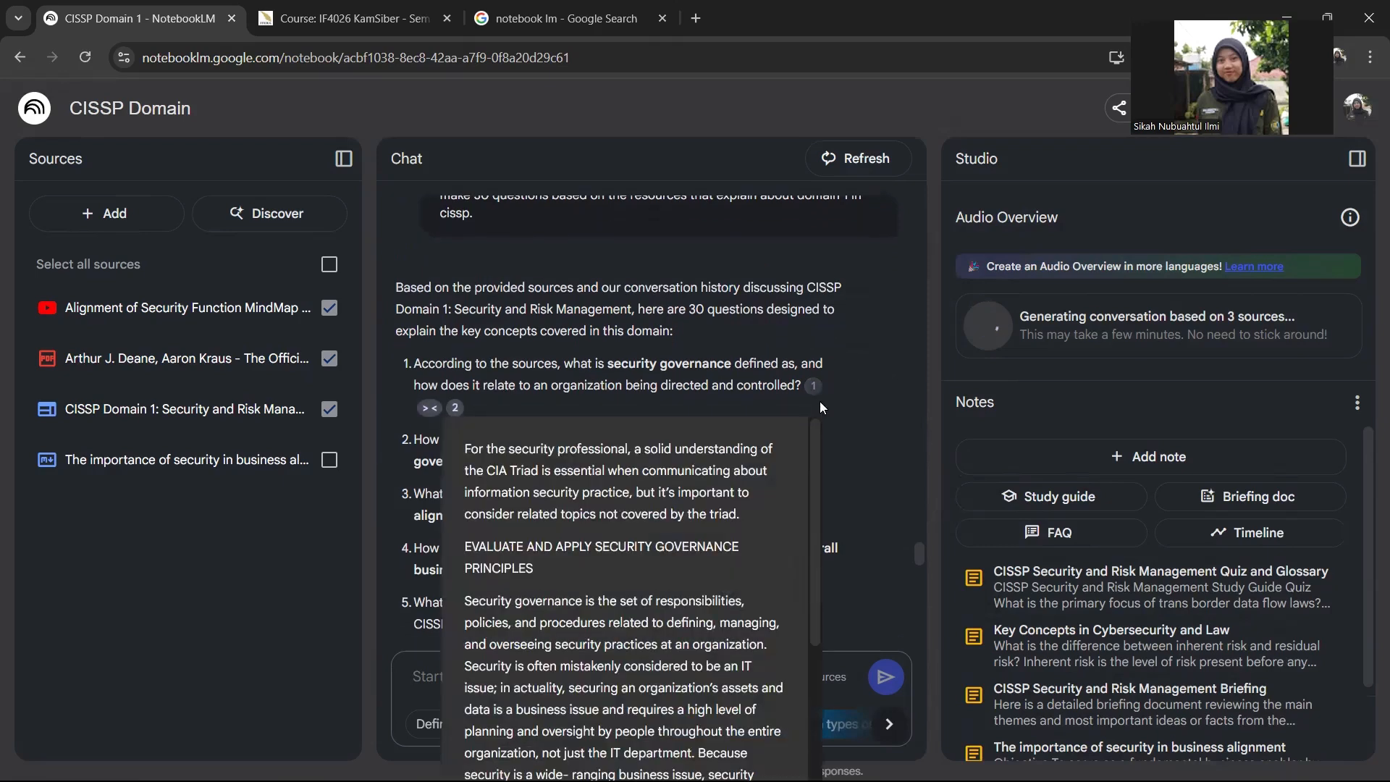
scroll(742, 297, "down", 5)
scroll(741, 297, "down", 15)
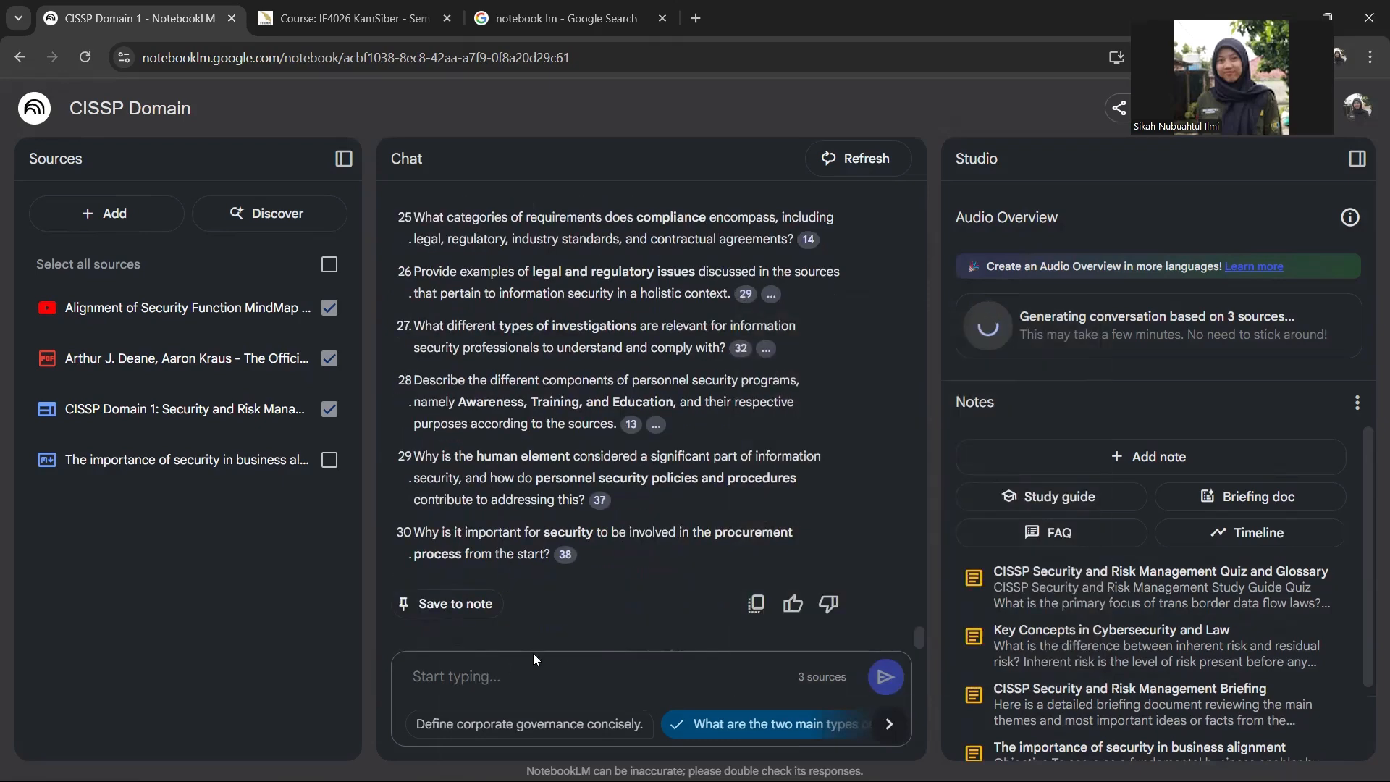
Ask the chat "rewrite the questions and give me the straight answer"
left_click(492, 692)
type("rewrite the qe")
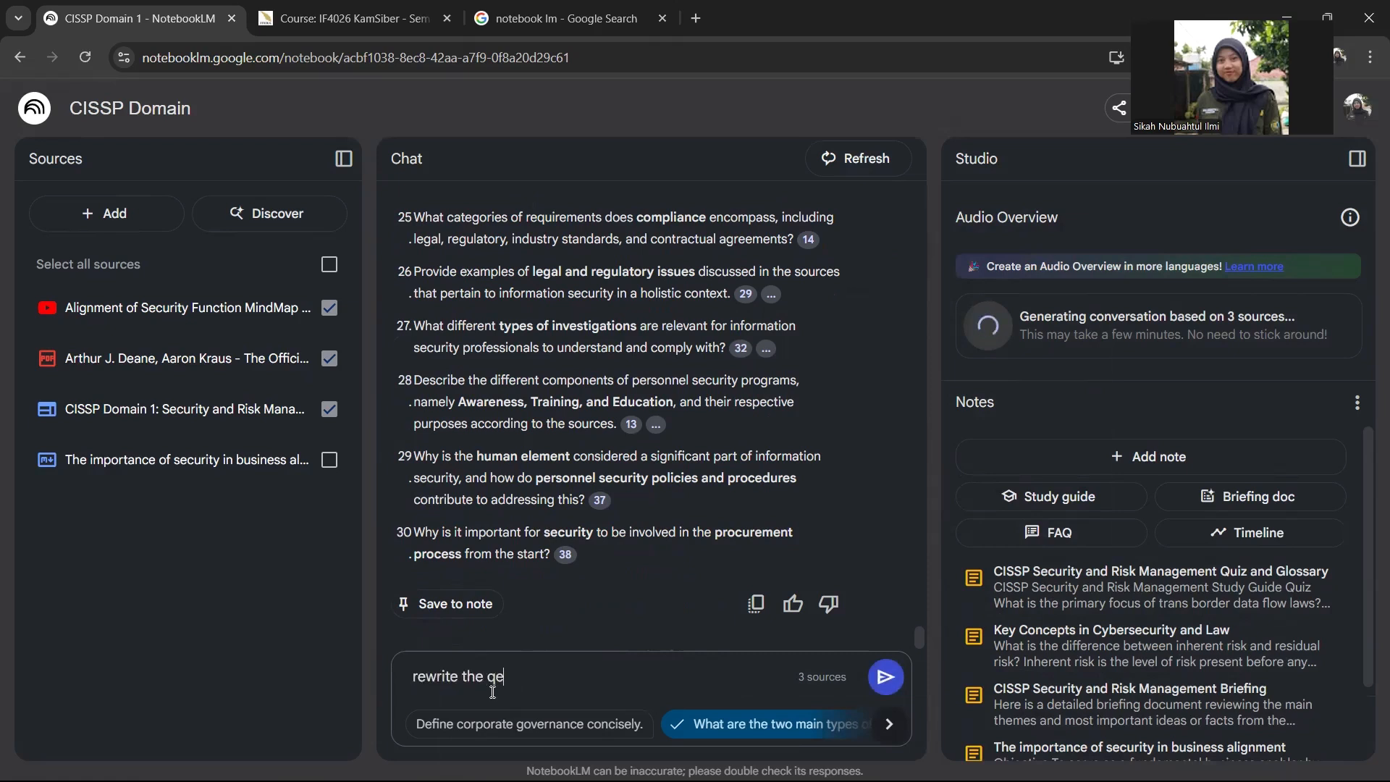
key("BackSpace")
type("uestions and give ")
type("me the straight ")
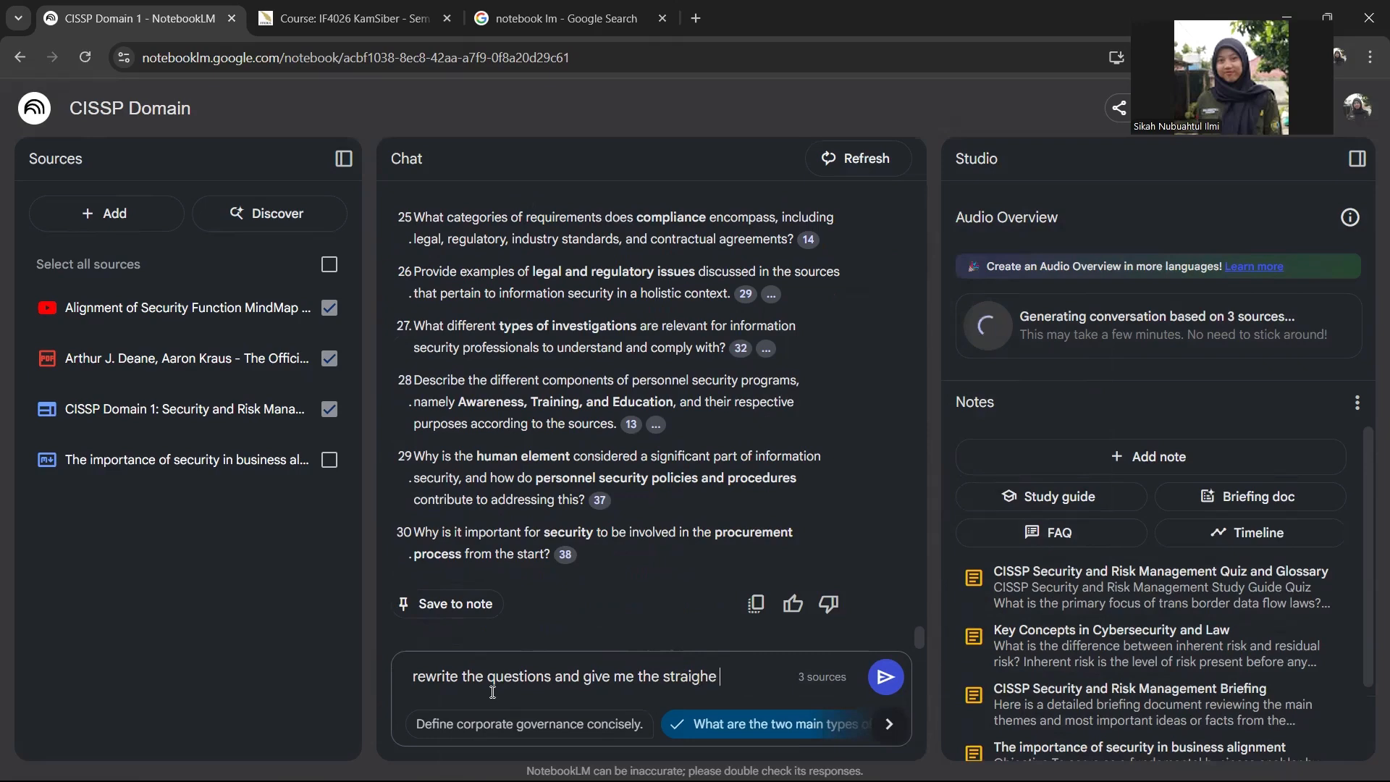
type("answer")
key("Return")
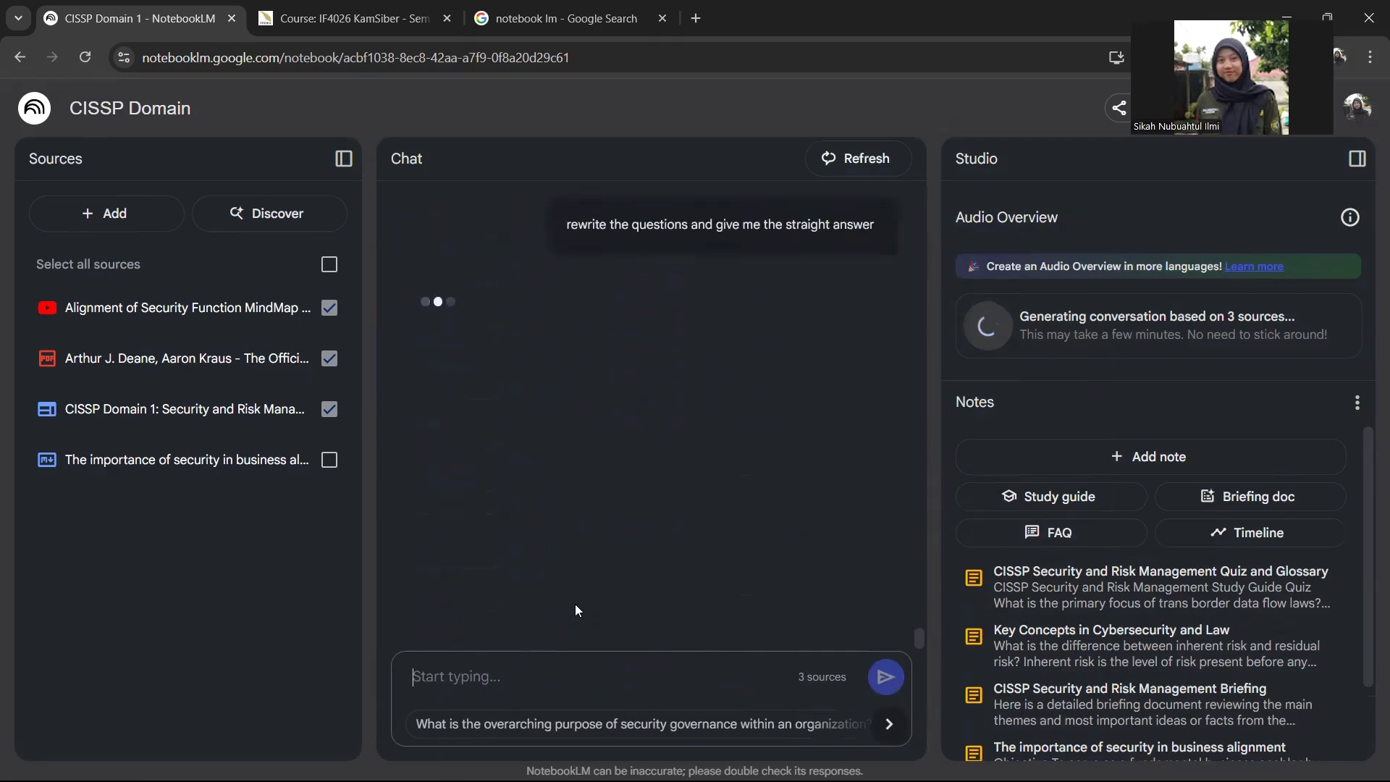
Review the rewritten questions with their answers and save the chat response as a note
scroll(764, 332, "down", 15)
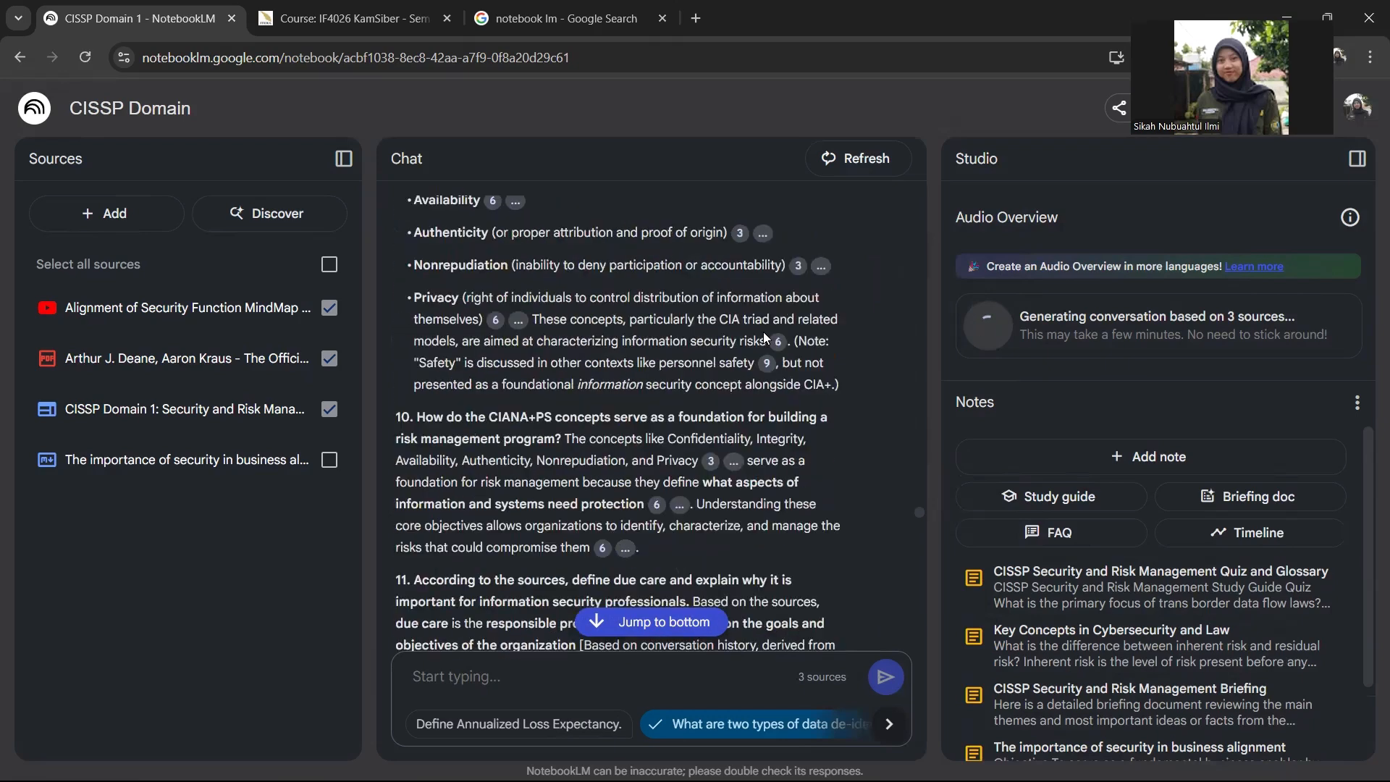
scroll(763, 331, "down", 20)
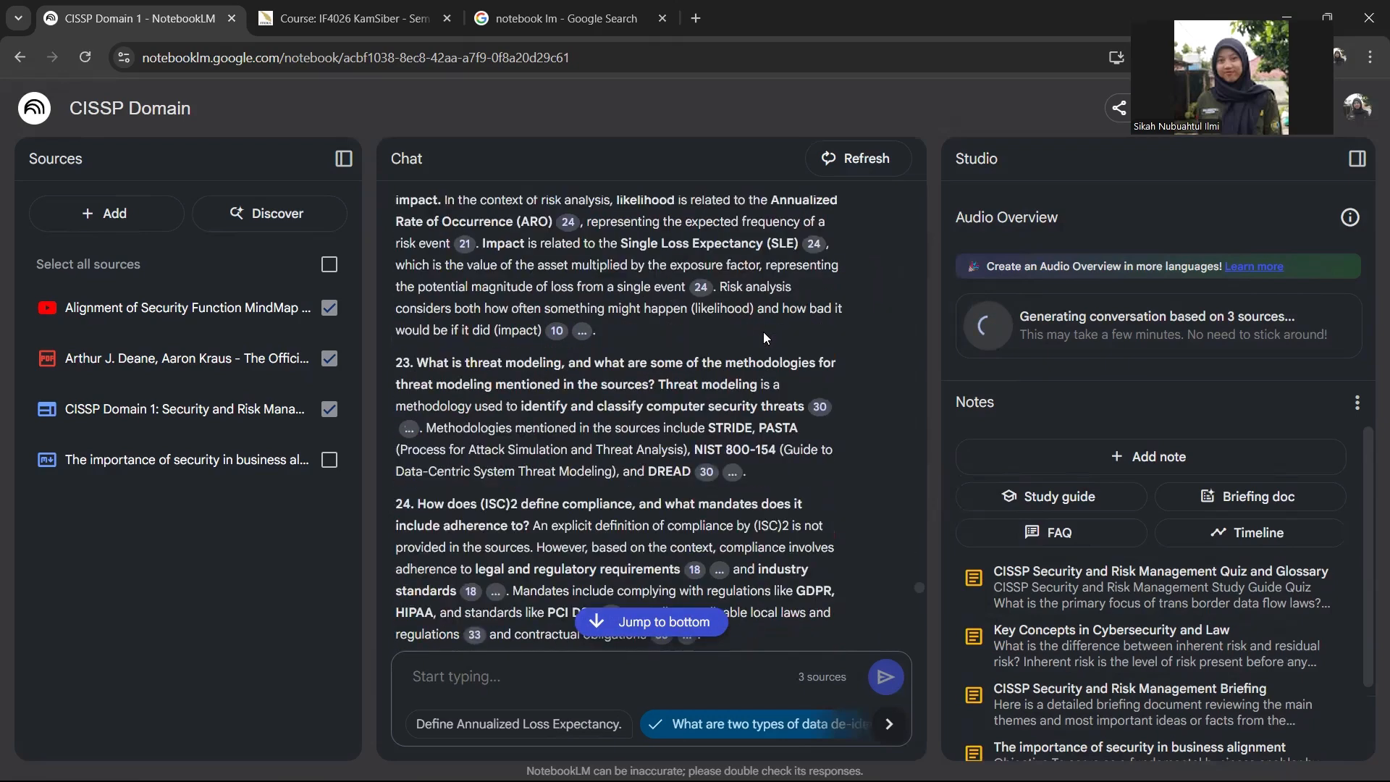
scroll(762, 335, "up", 8)
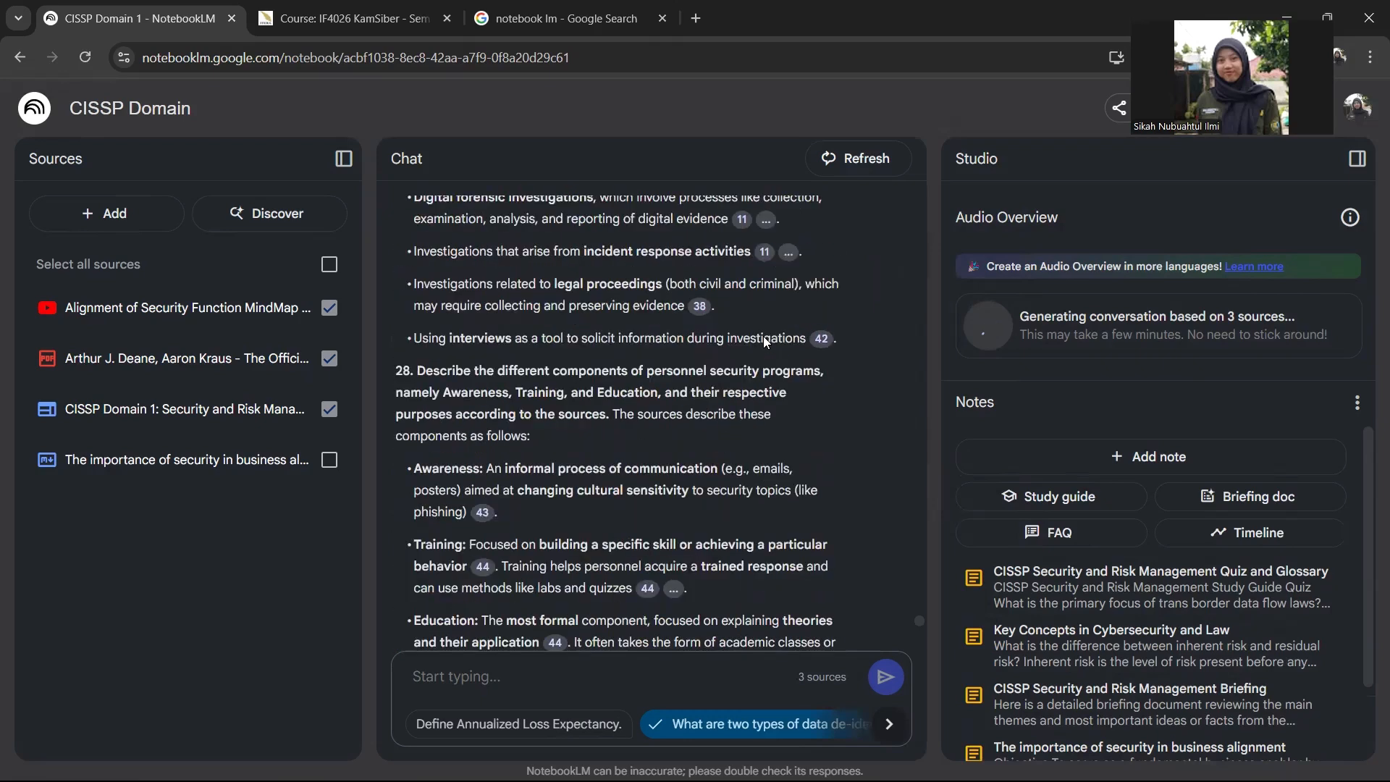
scroll(692, 353, "down", 8)
left_click(449, 604)
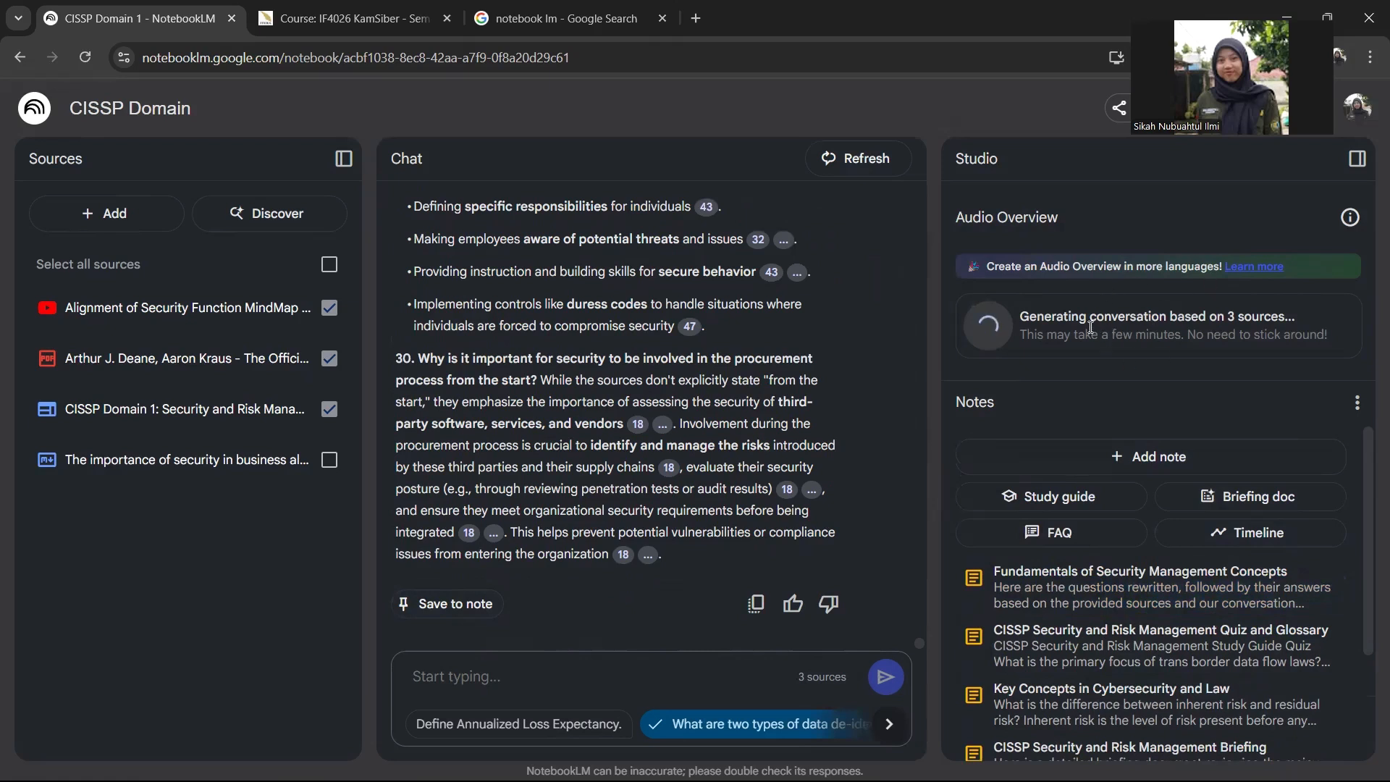
left_click_drag(1057, 335, 1208, 311)
left_click(1207, 309)
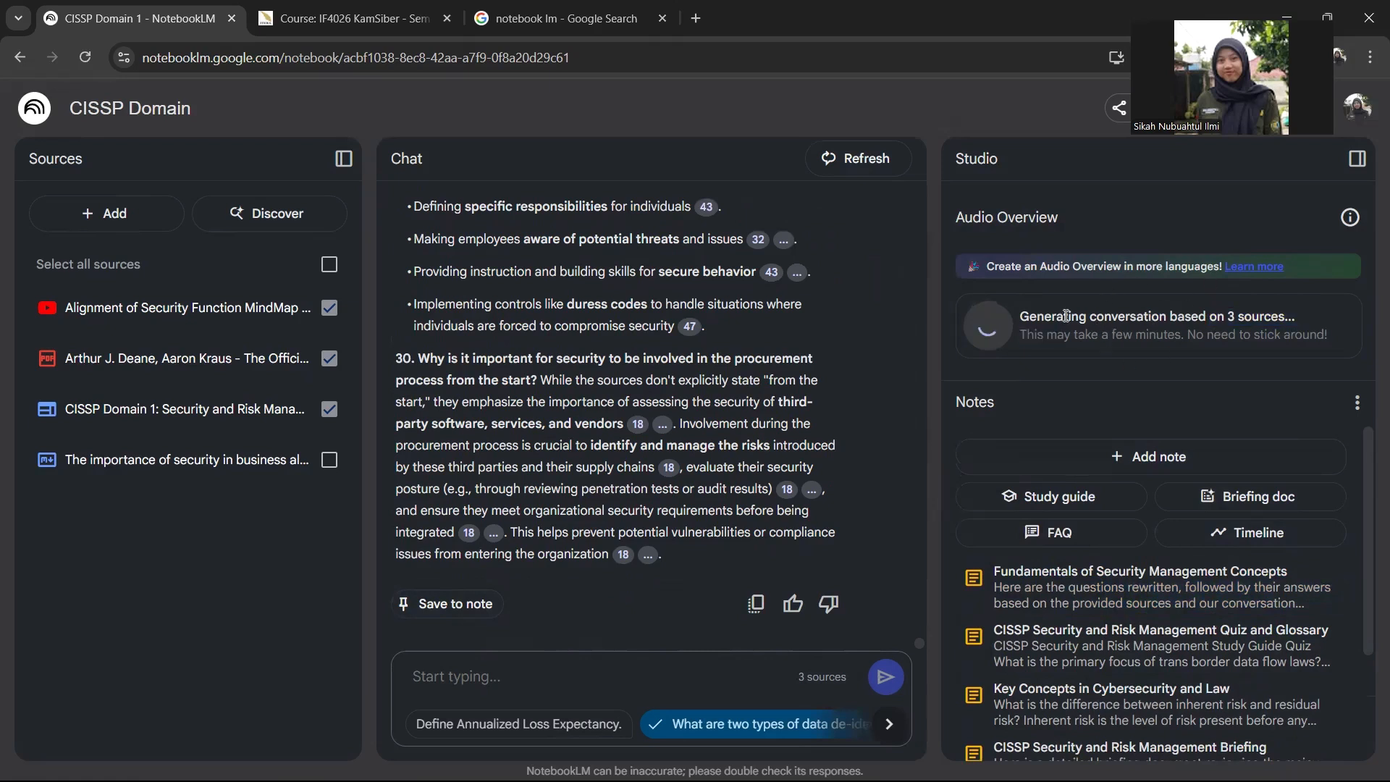